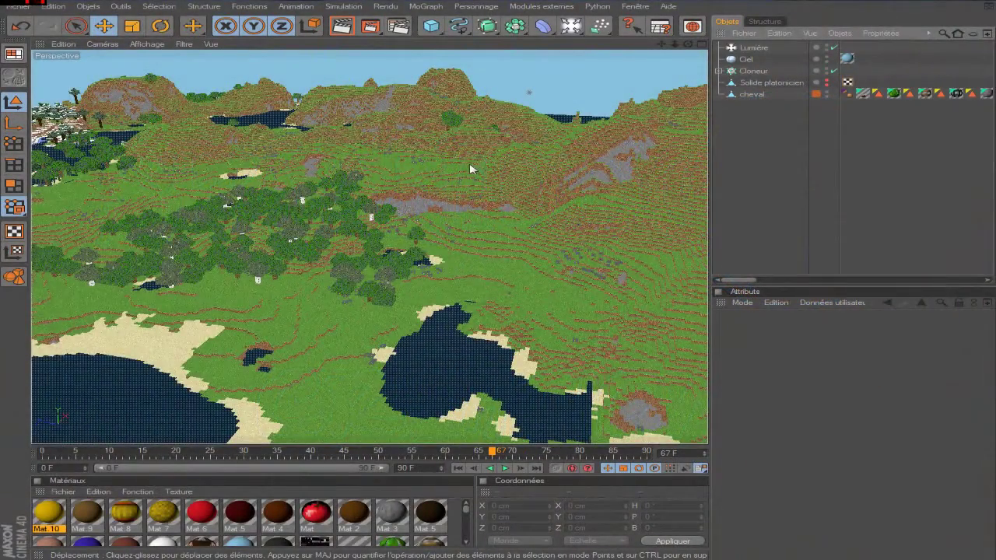
Zoom and orbit the viewport to inspect the terrain from below and from above.
scroll(465, 174, down, 5)
scroll(467, 176, down, 5)
scroll(470, 177, up, 6)
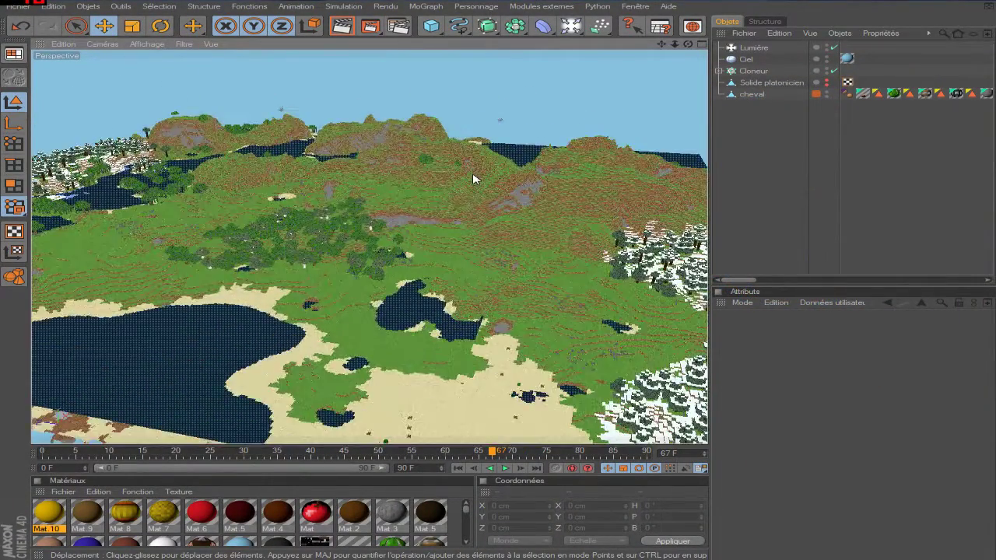
scroll(473, 179, up, 6)
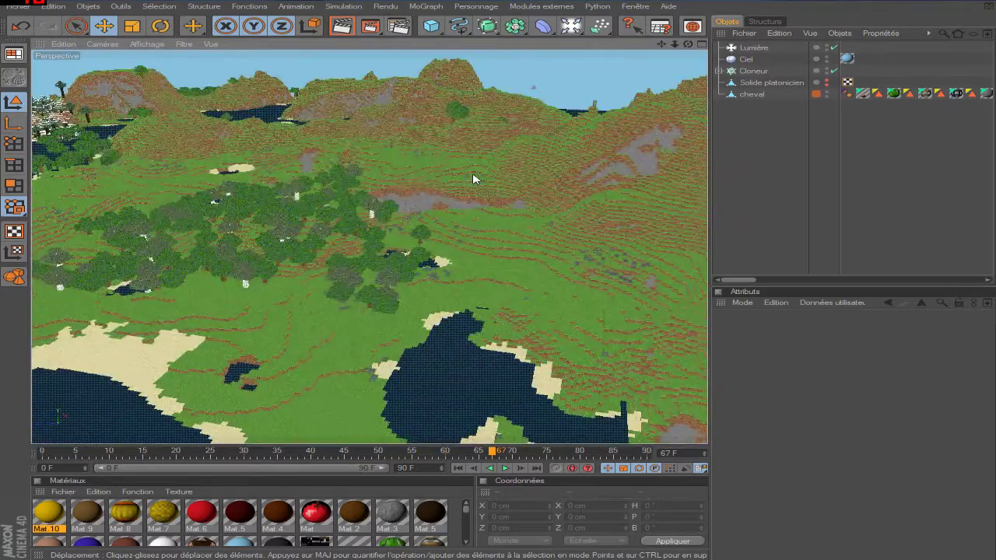
scroll(473, 179, up, 5)
scroll(474, 179, up, 5)
scroll(473, 179, down, 5)
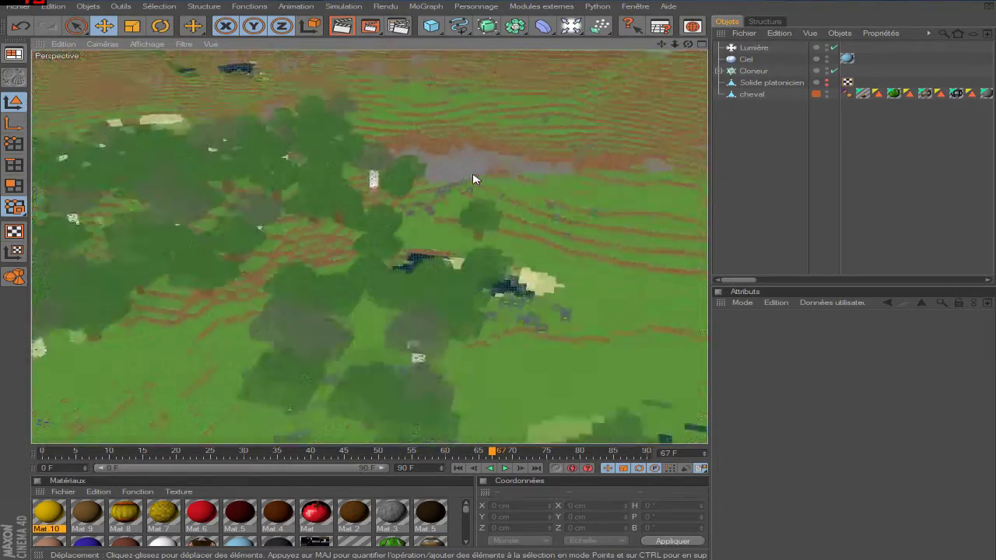
scroll(473, 179, down, 5)
scroll(473, 179, down, 5)
scroll(473, 179, down, 4)
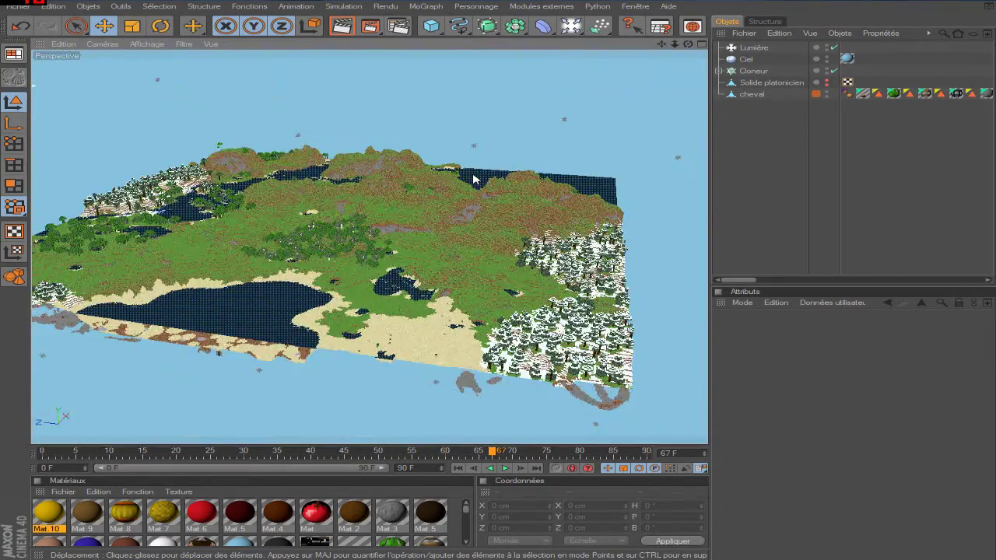
scroll(473, 179, up, 5)
scroll(473, 179, down, 4)
scroll(473, 179, down, 4)
scroll(473, 179, up, 6)
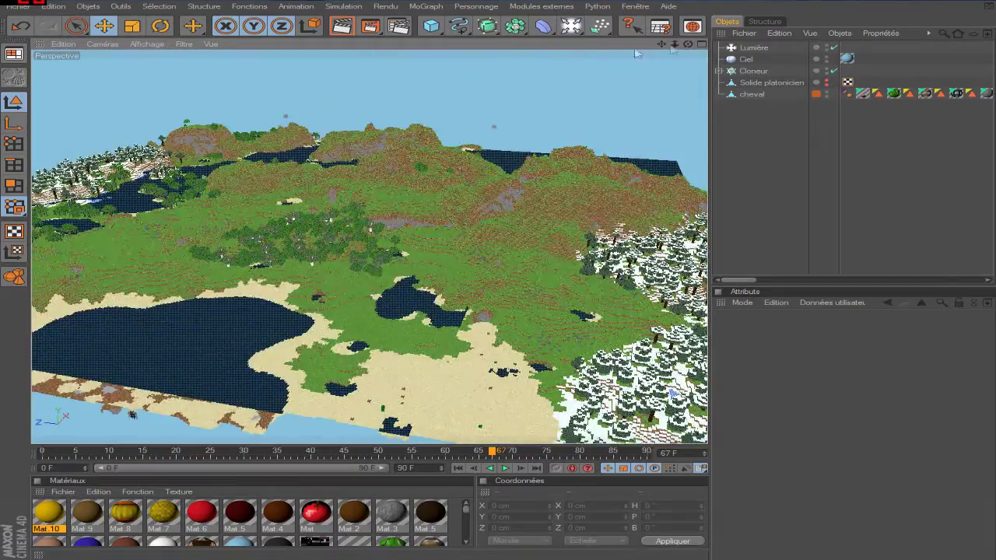
drag(688, 44, 685, 94)
mouse_move(688, 44)
mouse_down()
mouse_move(688, 70)
mouse_move(593, 120)
mouse_up()
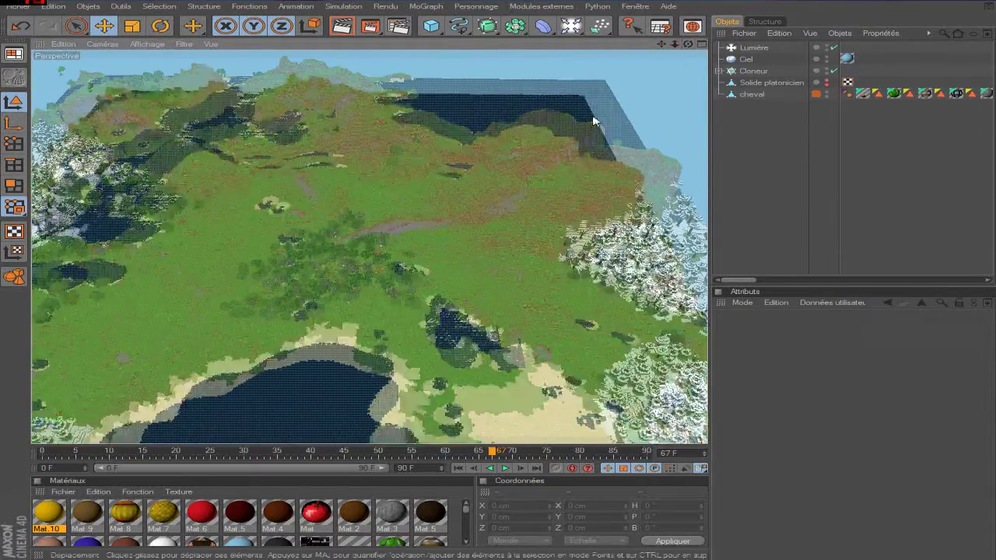
scroll(593, 121, down, 5)
drag(662, 43, 677, 49)
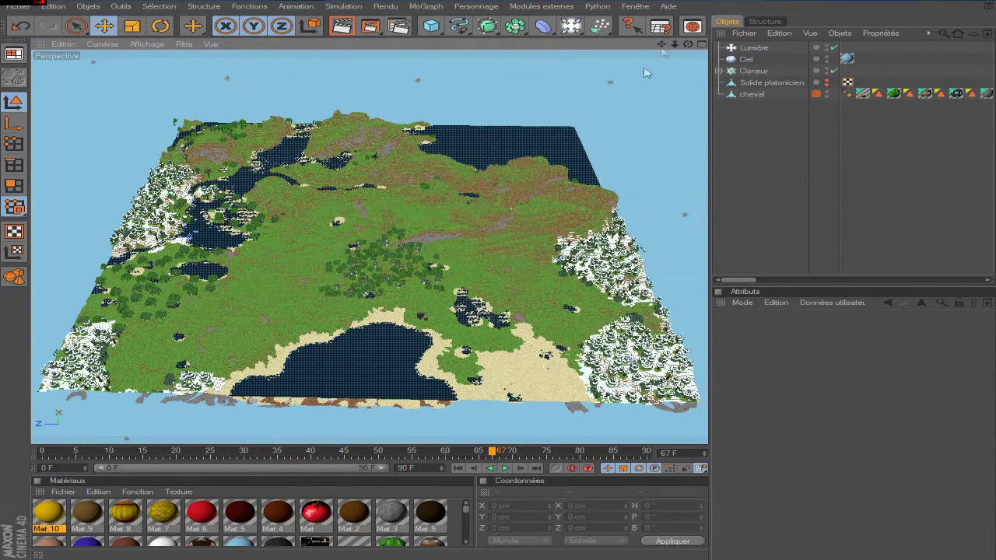
scroll(569, 142, up, 2)
scroll(569, 142, up, 3)
scroll(569, 142, up, 2)
scroll(573, 148, up, 2)
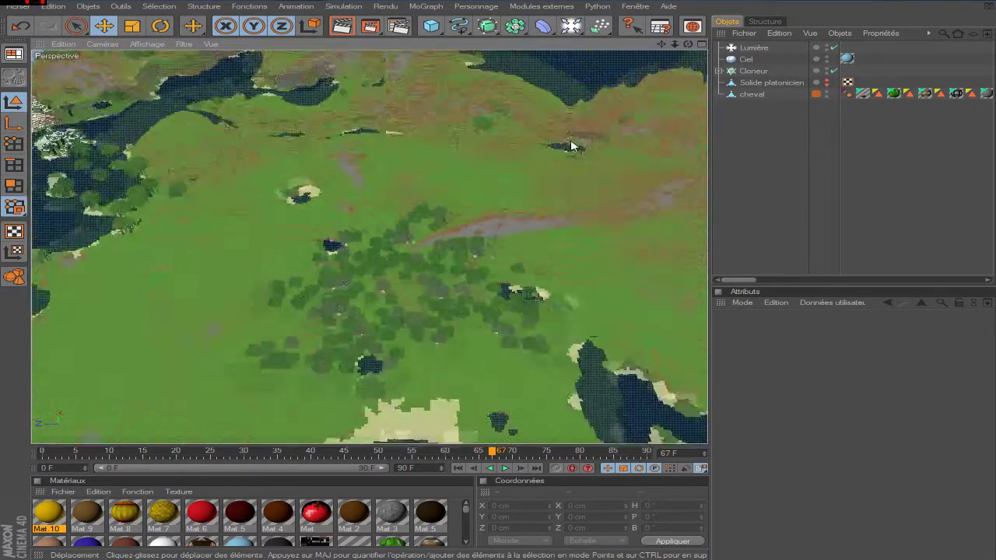
scroll(573, 147, down, 5)
scroll(448, 154, down, 1)
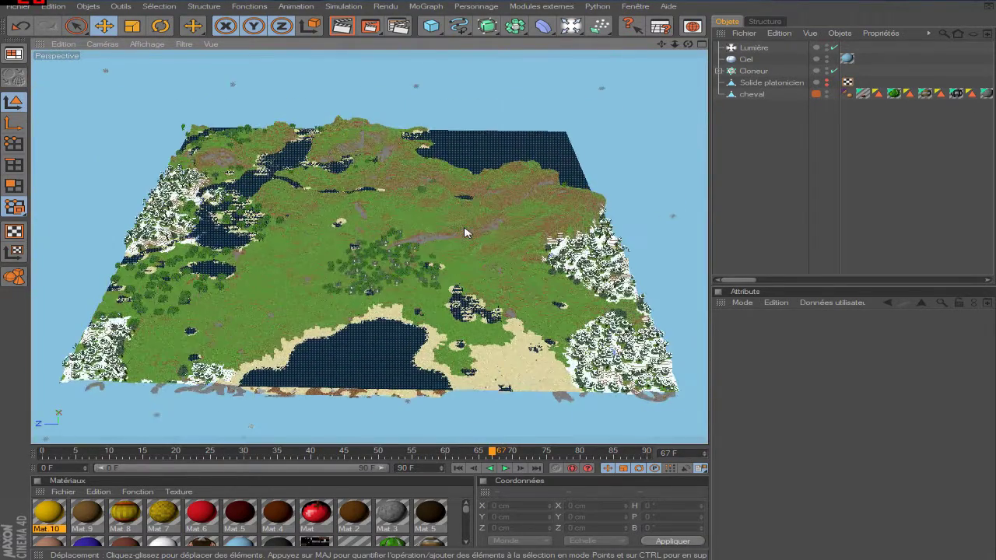
Inspect the sky object, the cheval terrain mesh and the Ciel sky's texture, then clear the selection.
click(434, 227)
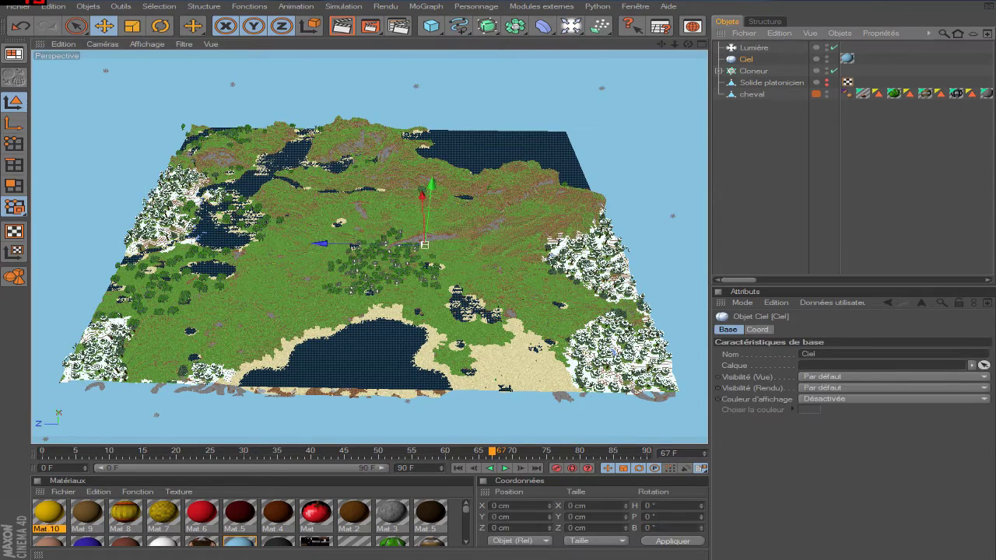
click(730, 78)
click(756, 95)
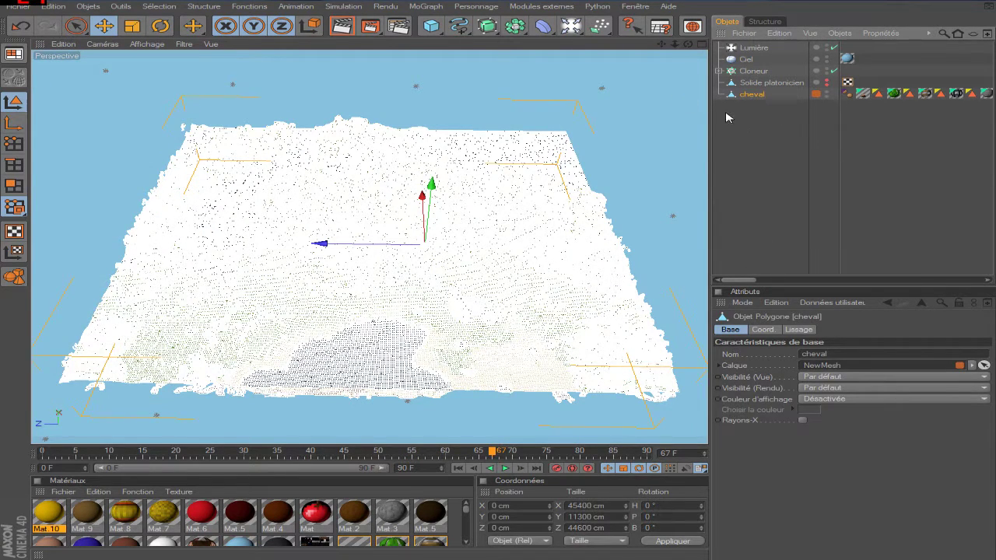
click(744, 133)
click(753, 60)
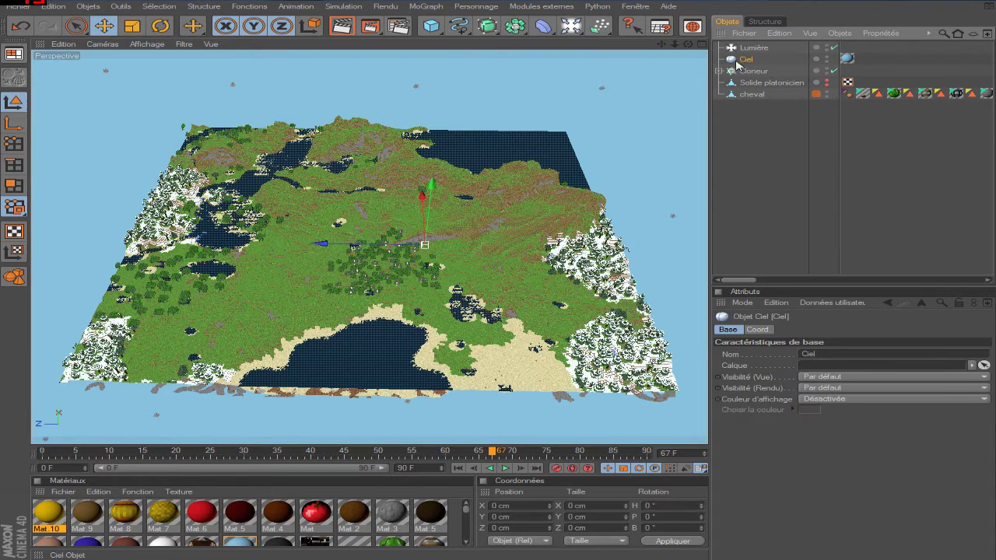
click(847, 58)
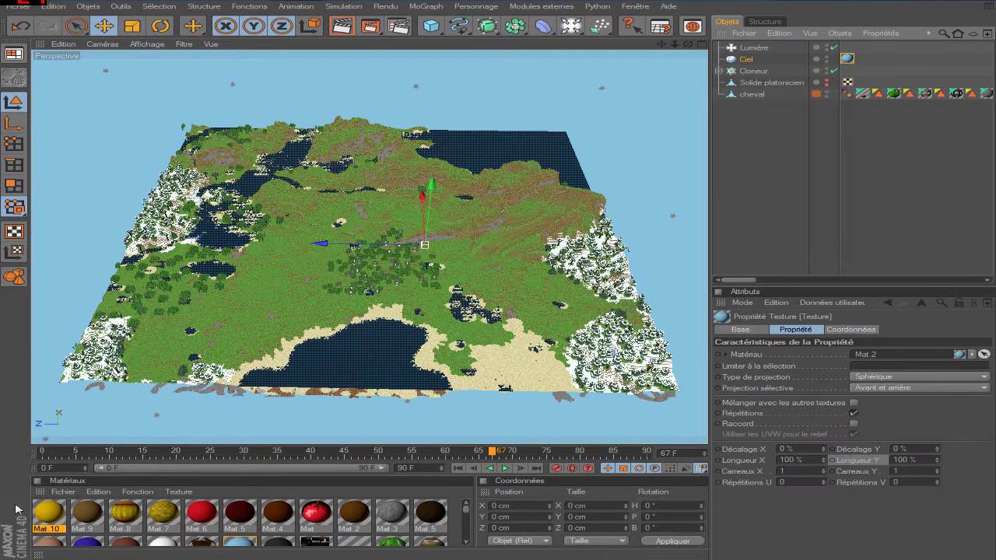
click(725, 177)
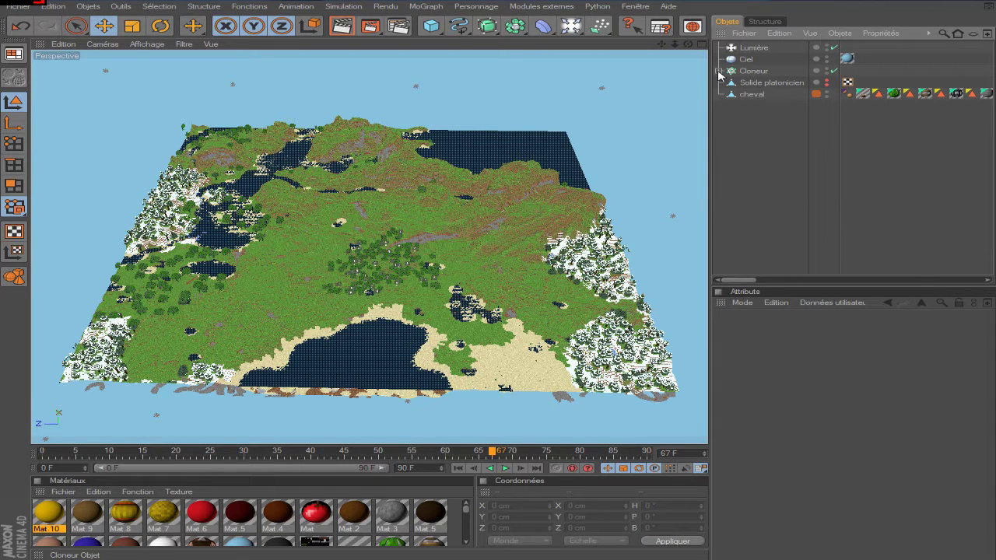
Expand the Cloneur and toggle the Solide platonicien's viewport and render visibility.
click(719, 70)
click(752, 71)
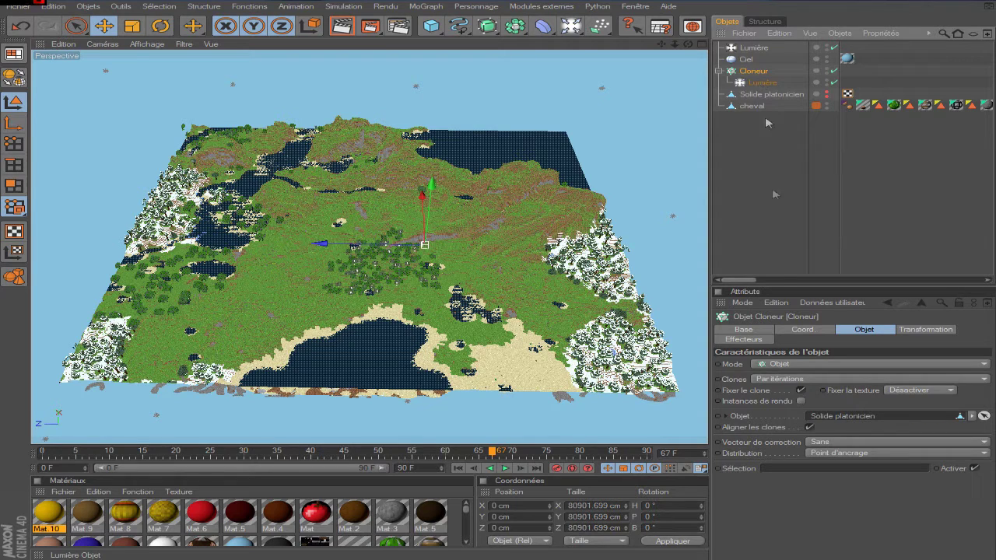
click(805, 94)
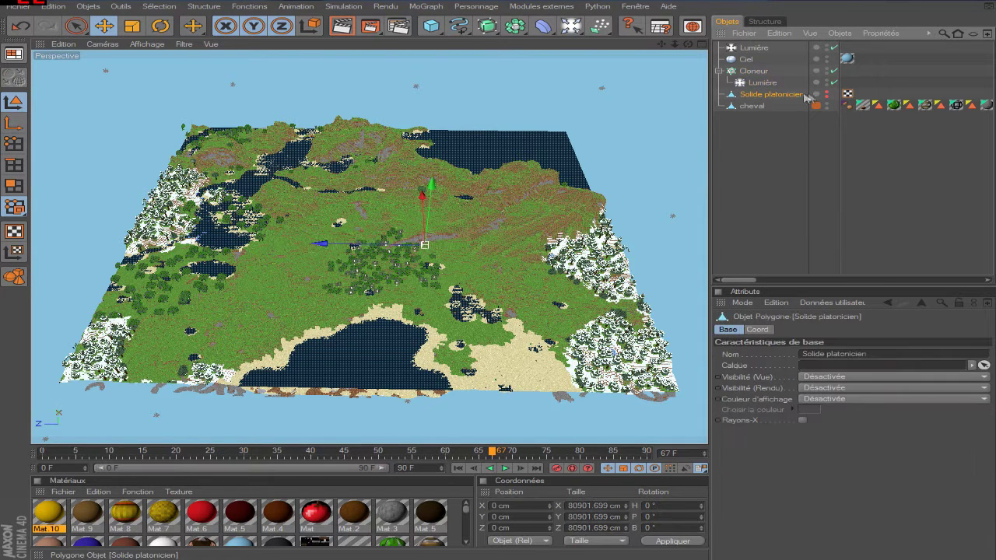
click(826, 91)
click(826, 97)
scroll(496, 164, down, 3)
scroll(495, 165, down, 2)
scroll(493, 178, up, 3)
scroll(493, 178, up, 3)
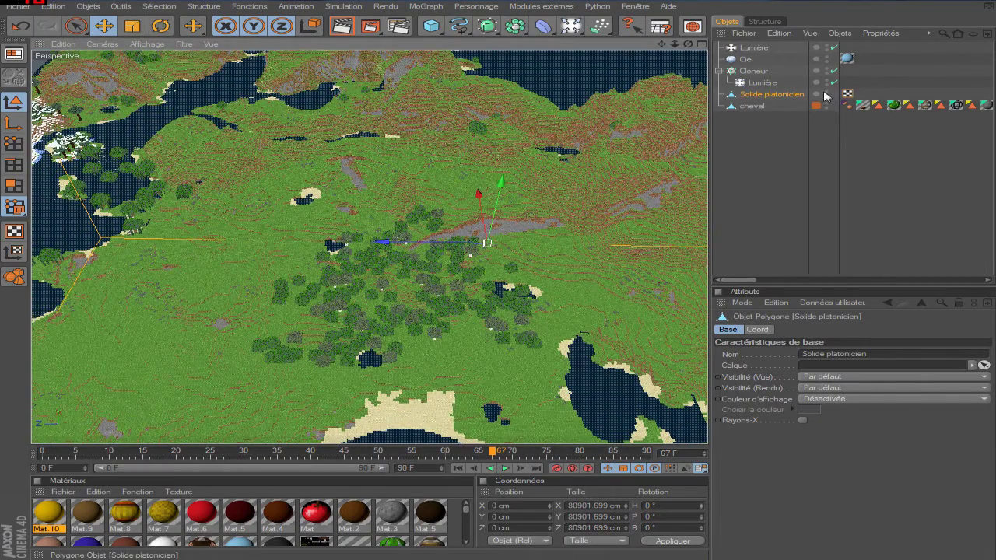
click(827, 96)
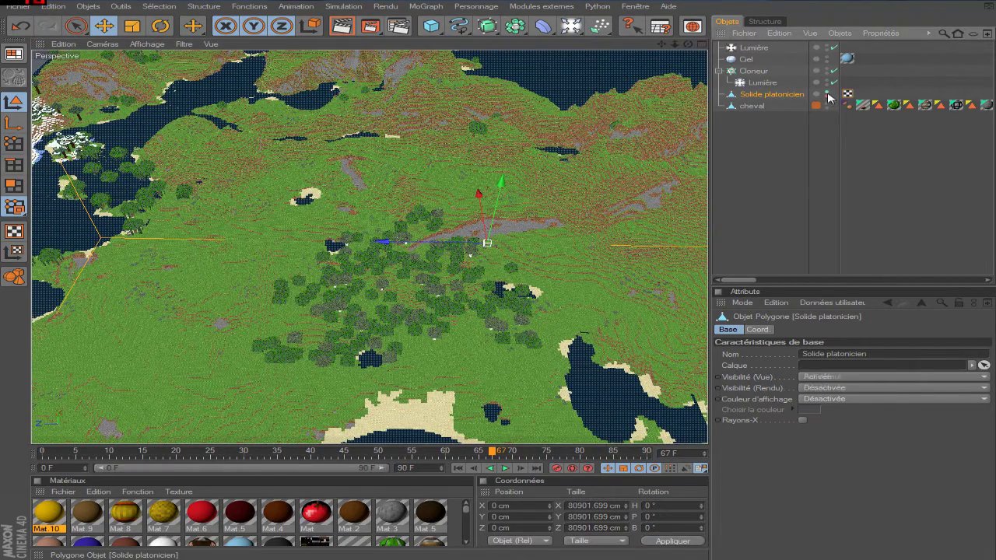
Show the child Lumière's settings: Omni light, 70% intensity, no shadows, color 255/252/229.
click(762, 83)
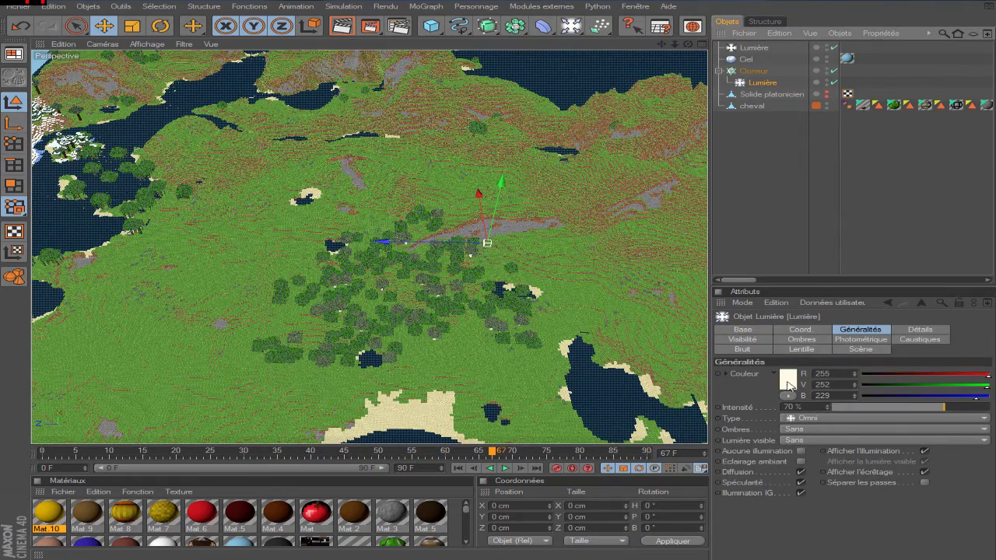
scroll(460, 223, down, 5)
scroll(461, 225, down, 3)
scroll(467, 229, up, 3)
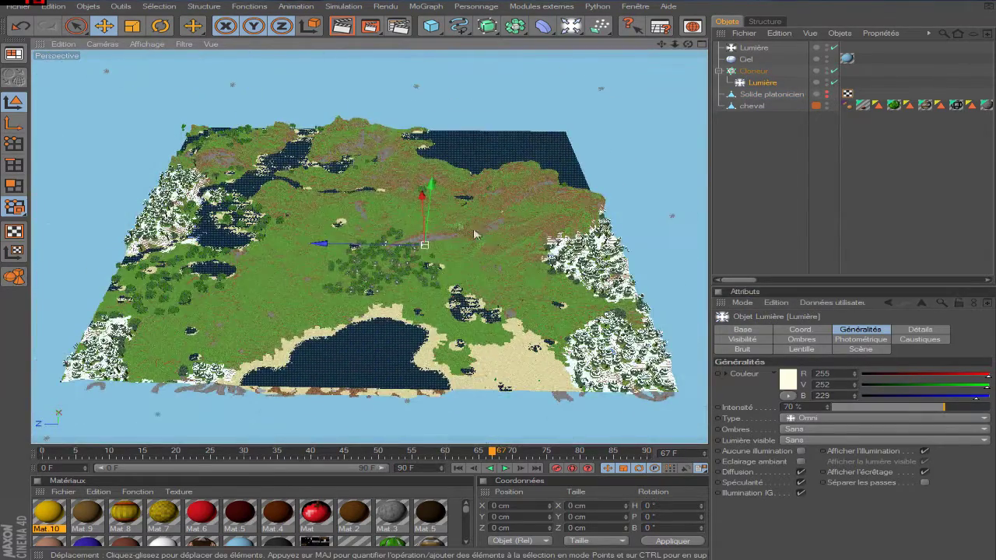
scroll(474, 233, up, 4)
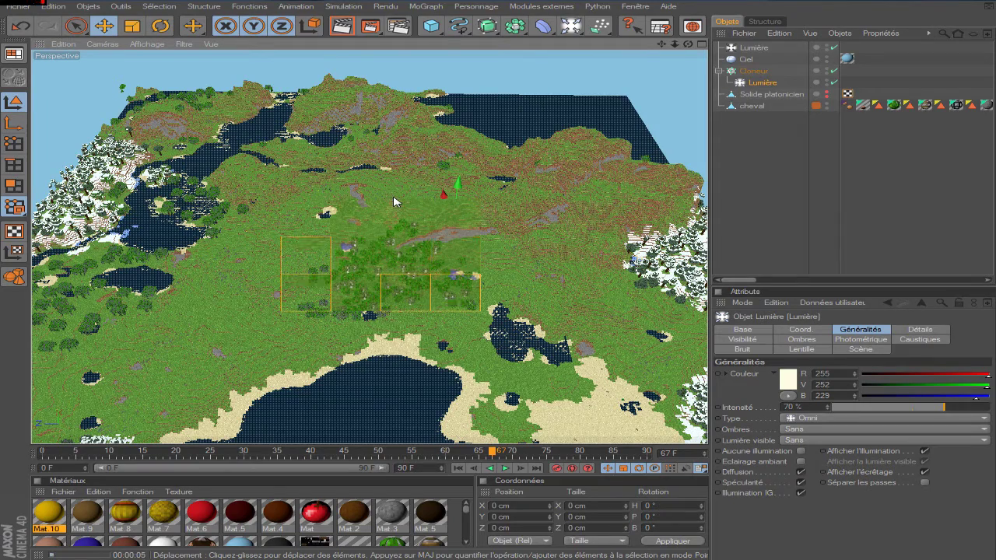
Select the main light and lower it from Z 41673 cm to about 21620 cm.
click(752, 49)
key(h)
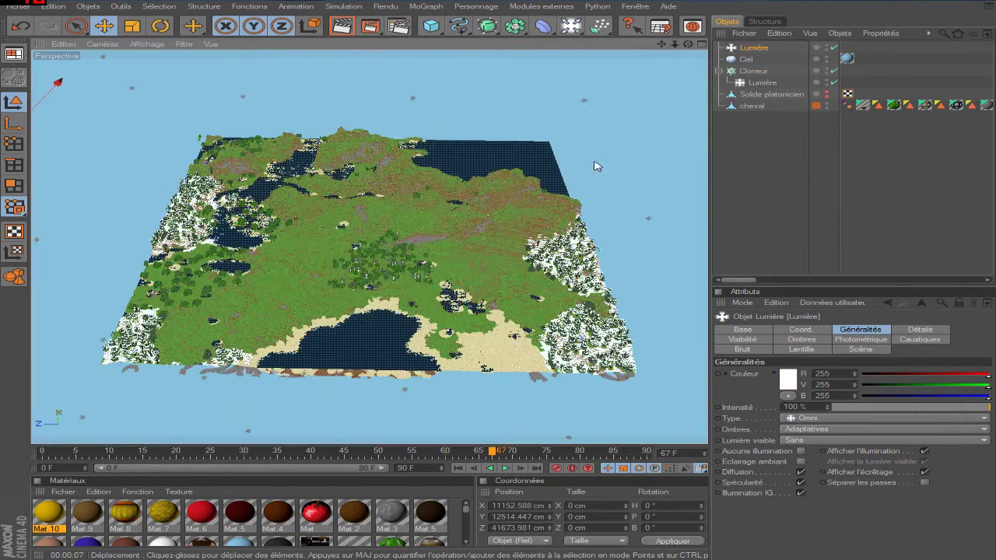
drag(43, 138, 136, 132)
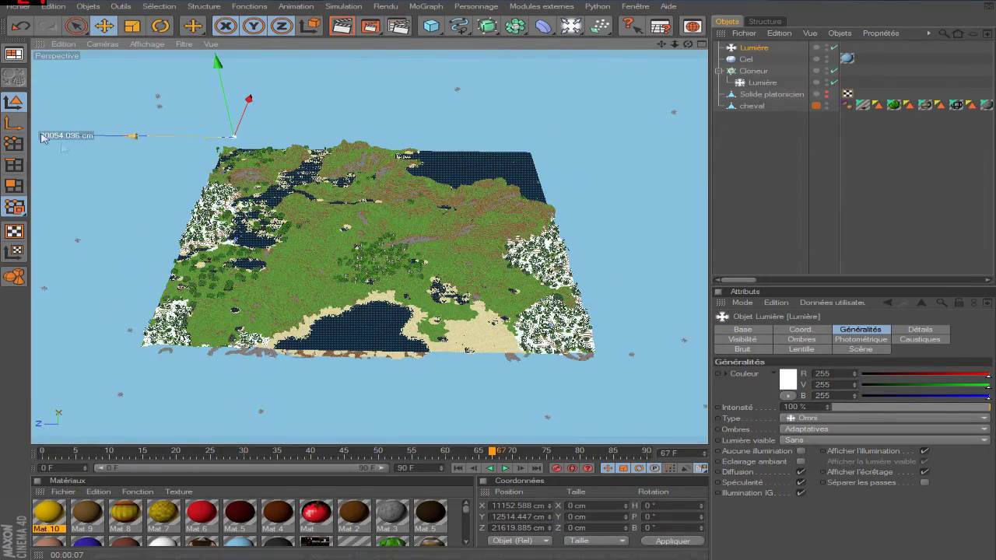
Review the light's Détails, Lentille and Ombres settings, keeping adaptive shadows.
click(795, 429)
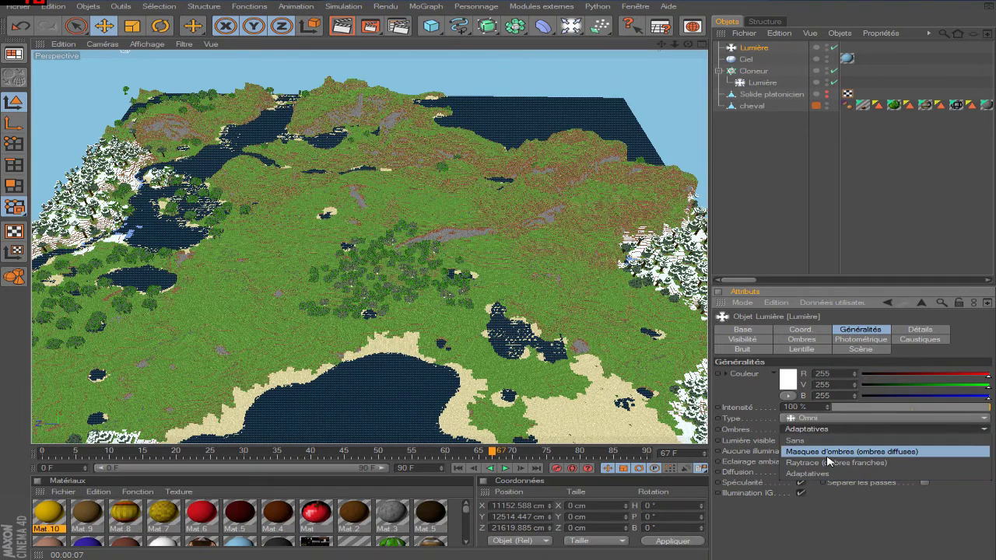
click(828, 457)
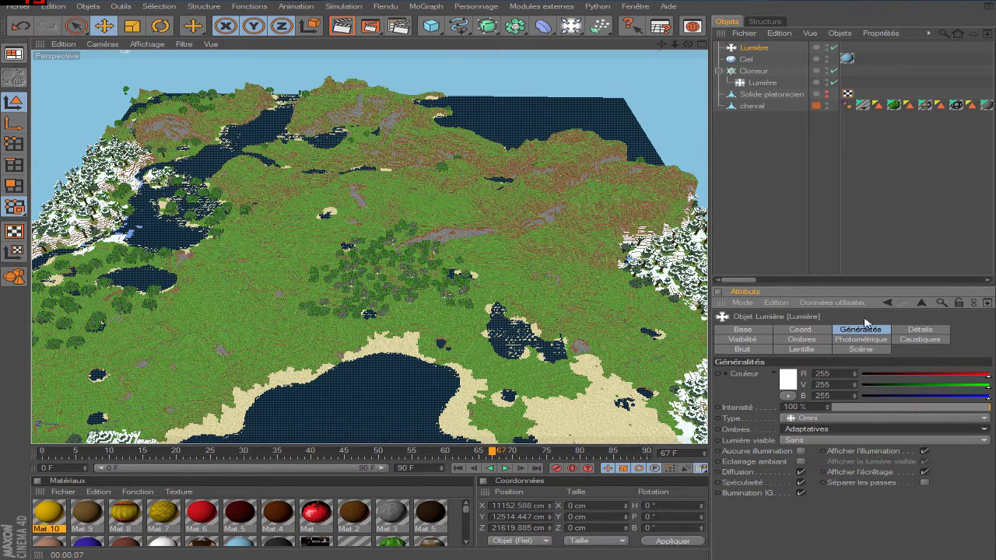
click(921, 330)
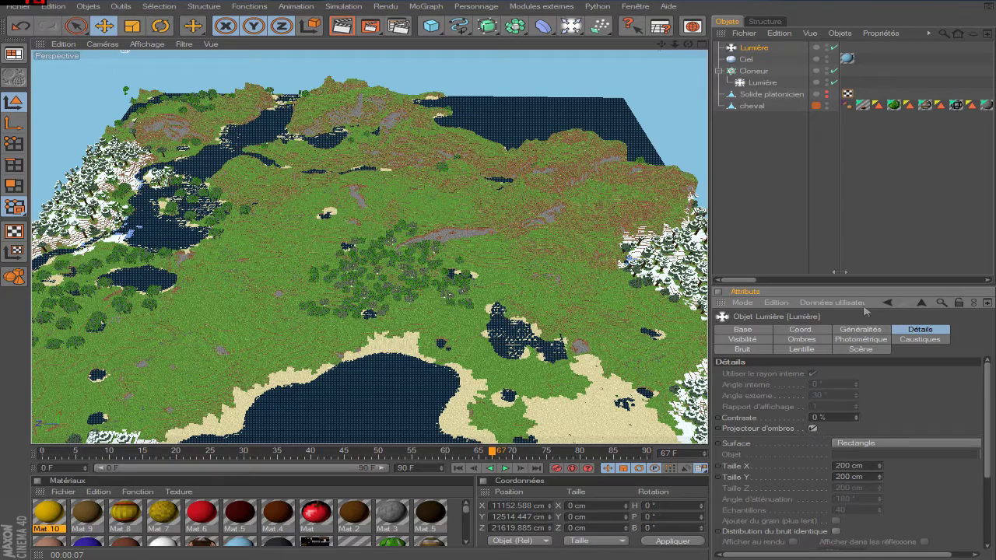
key(h)
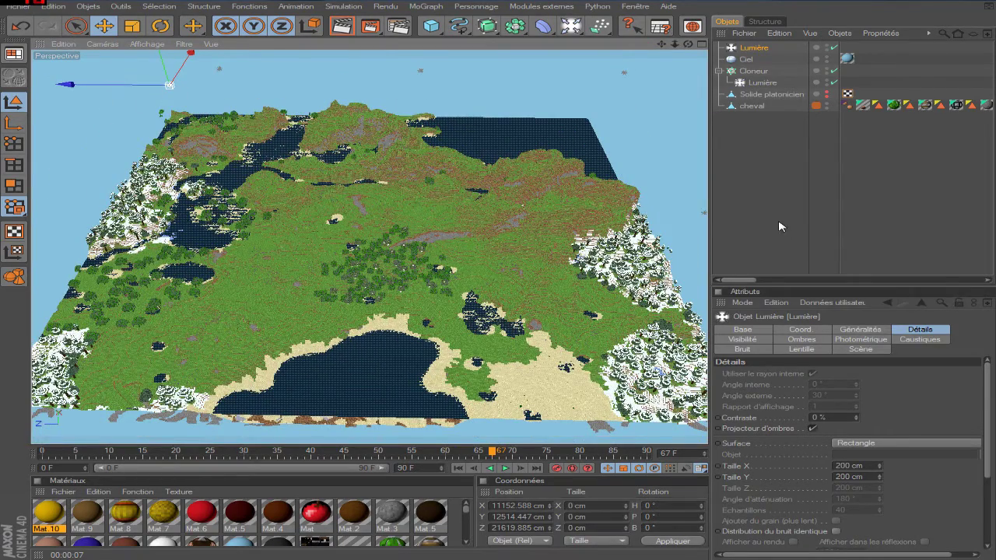
click(860, 330)
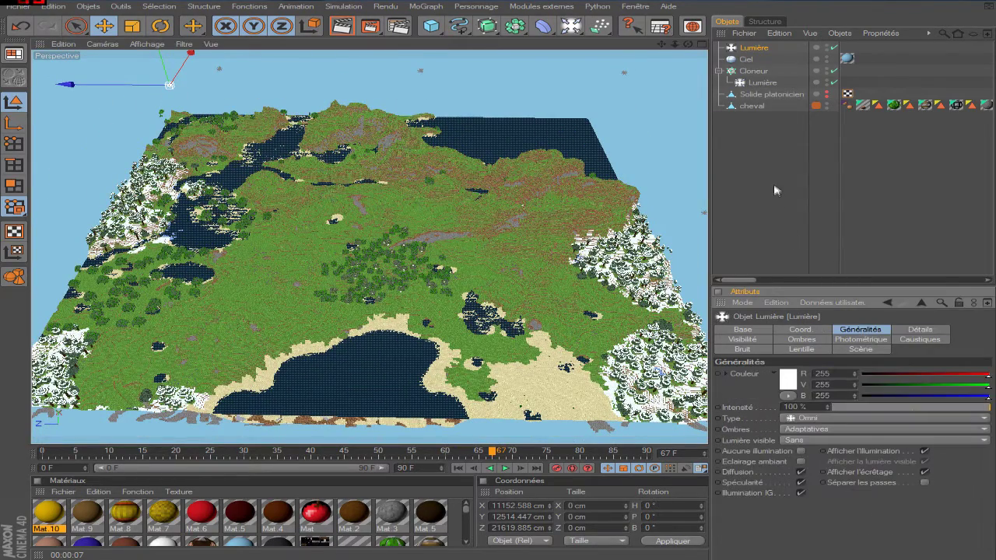
click(800, 340)
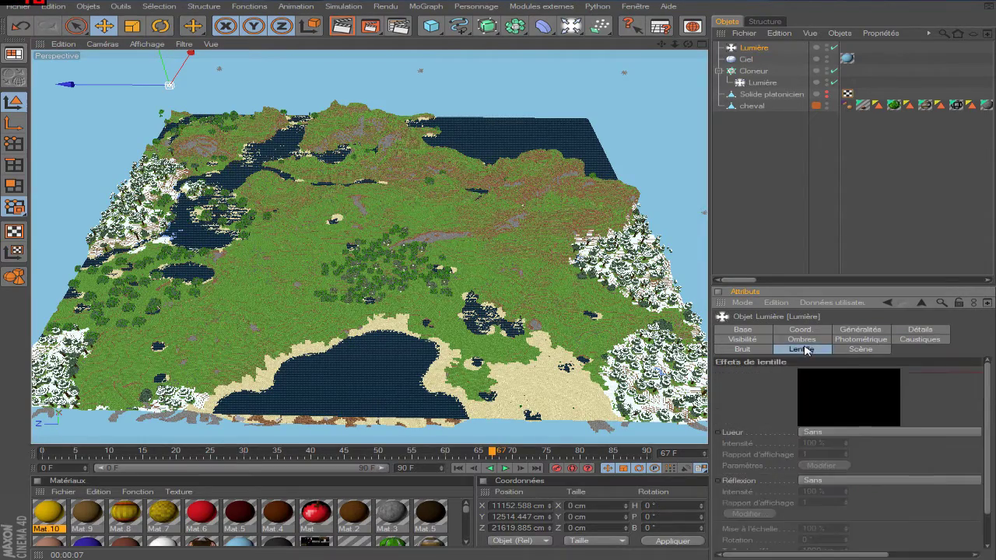
Deselect the light and select the Solide platonicien object.
click(812, 264)
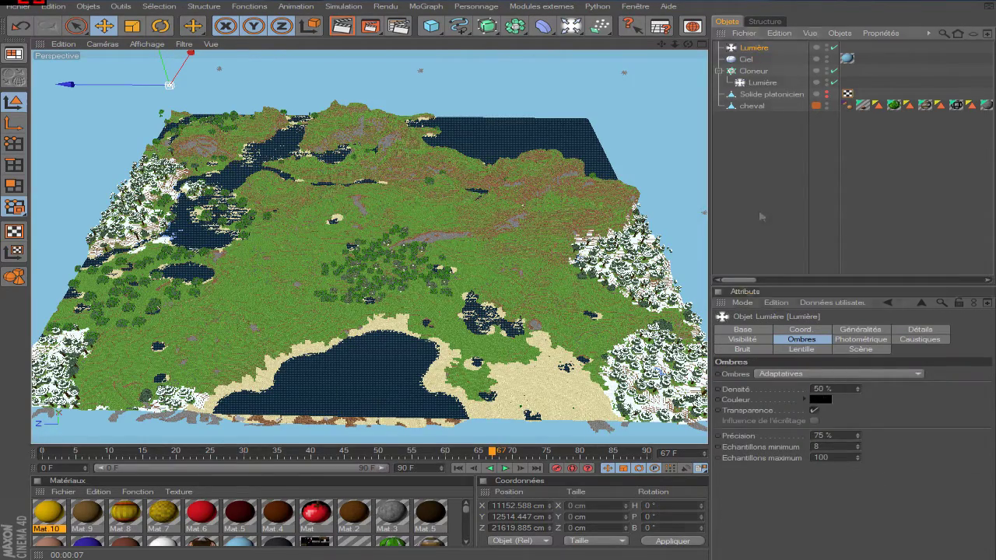
scroll(371, 209, down, 2)
scroll(370, 209, up, 2)
scroll(408, 220, down, 2)
scroll(407, 220, up, 2)
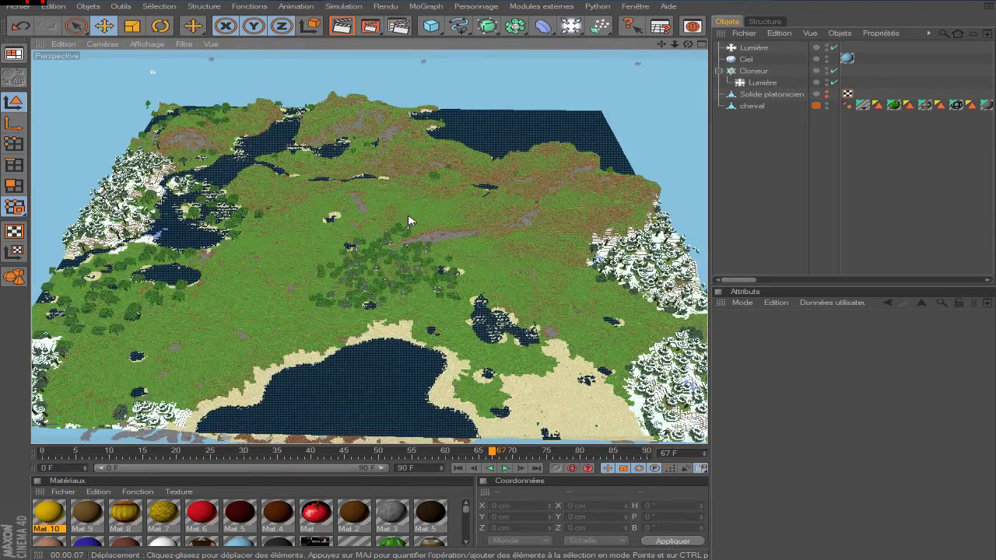
click(760, 94)
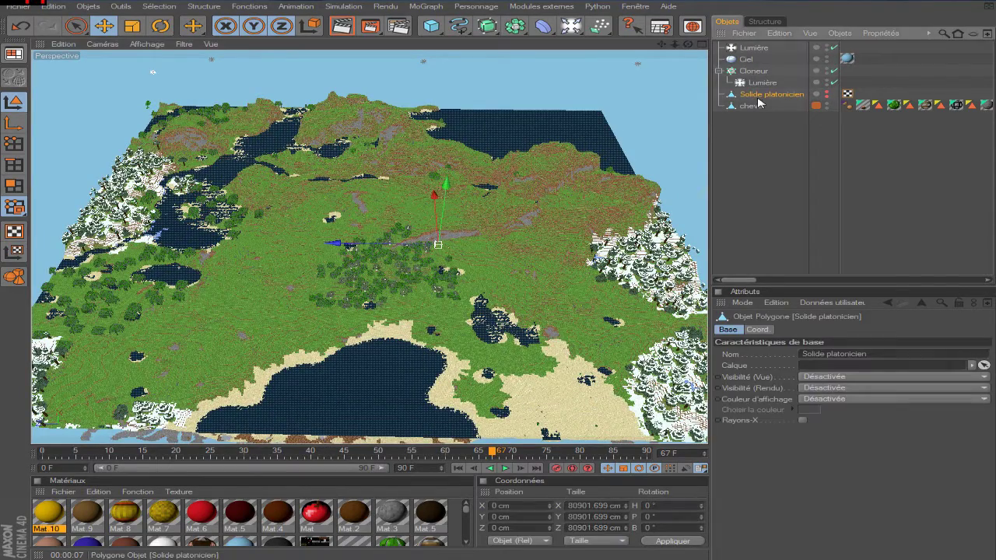
Select the cheval terrain mesh in Polygon mode and frame it in a maximized Top view.
click(753, 106)
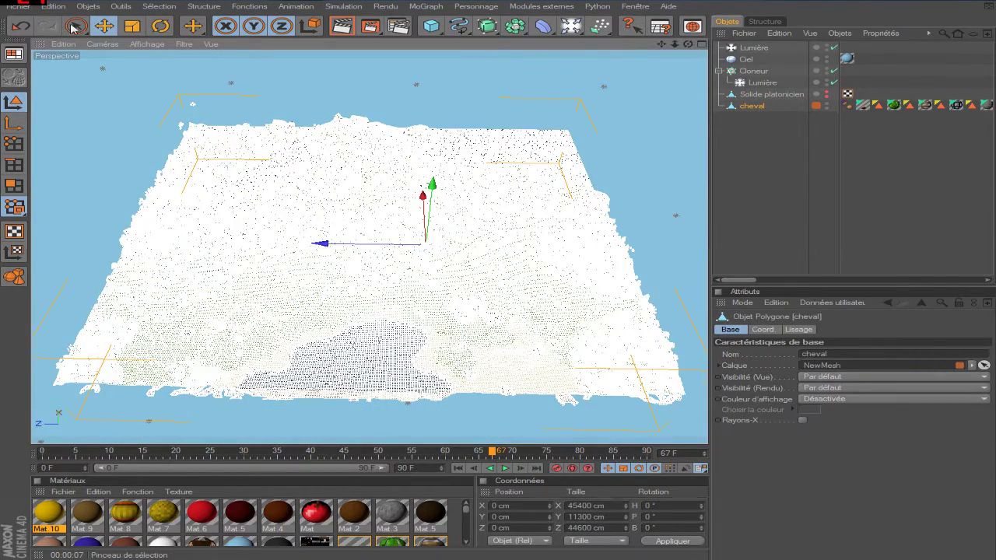
click(76, 25)
click(14, 185)
middle_click(318, 233)
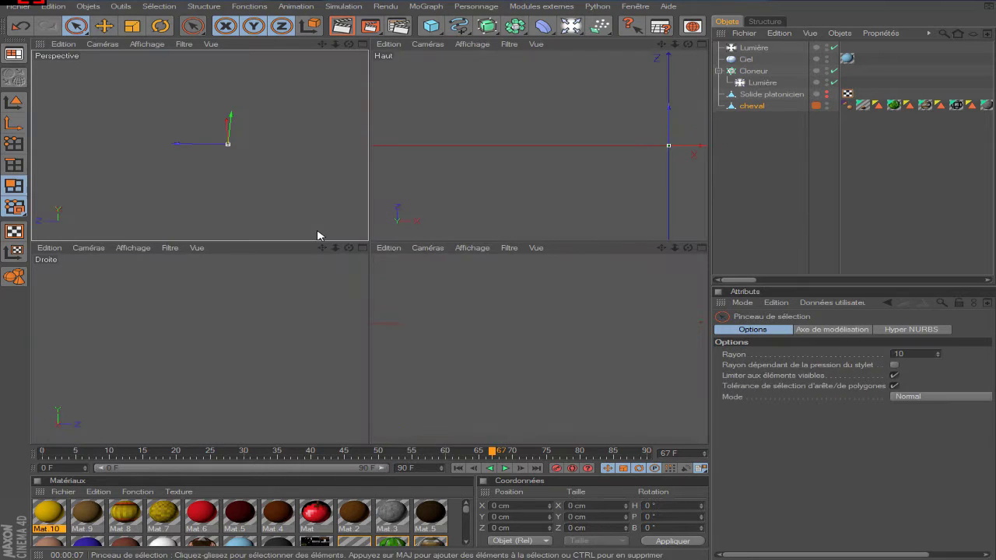
middle_click(550, 174)
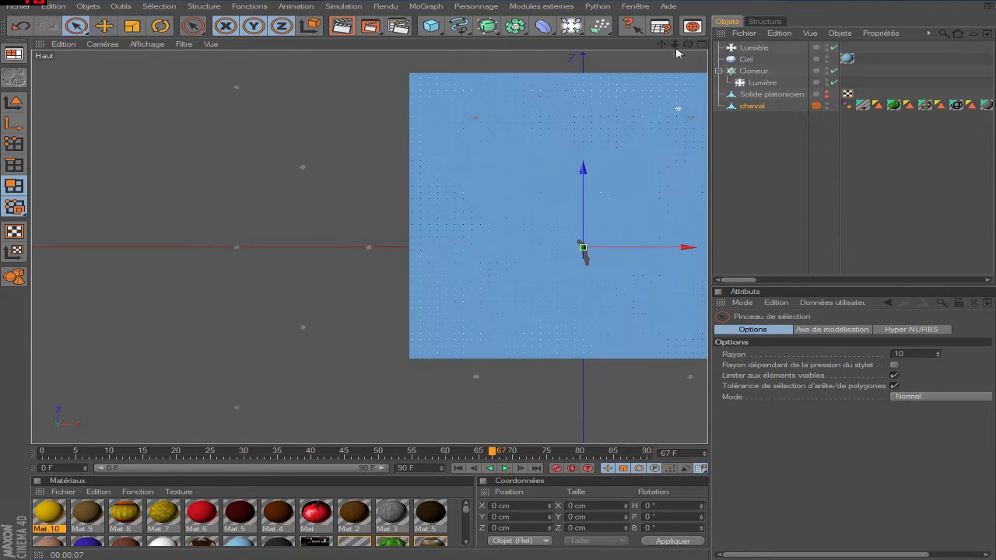
key(h)
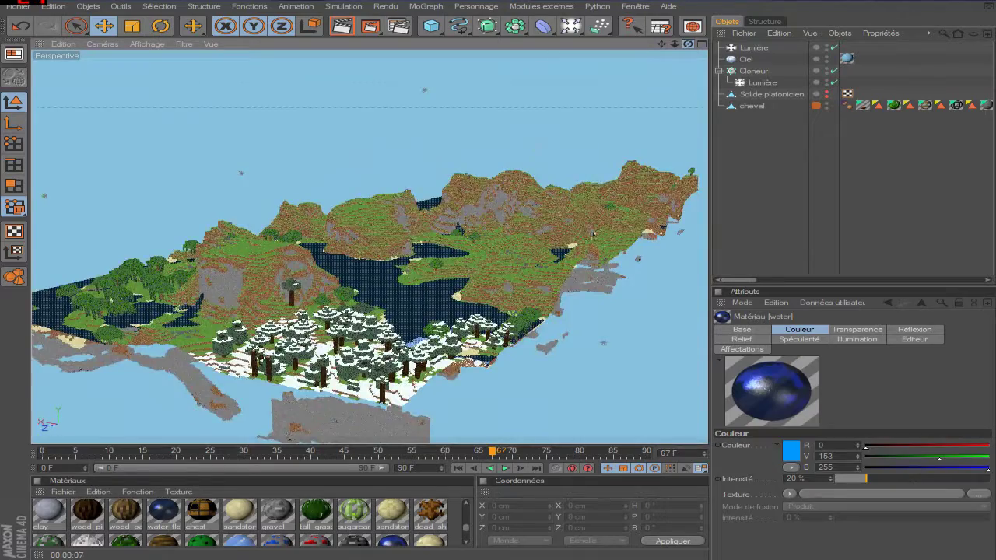
Orbit and zoom the Perspective view for closer and wider looks at the island.
drag(688, 44, 682, 78)
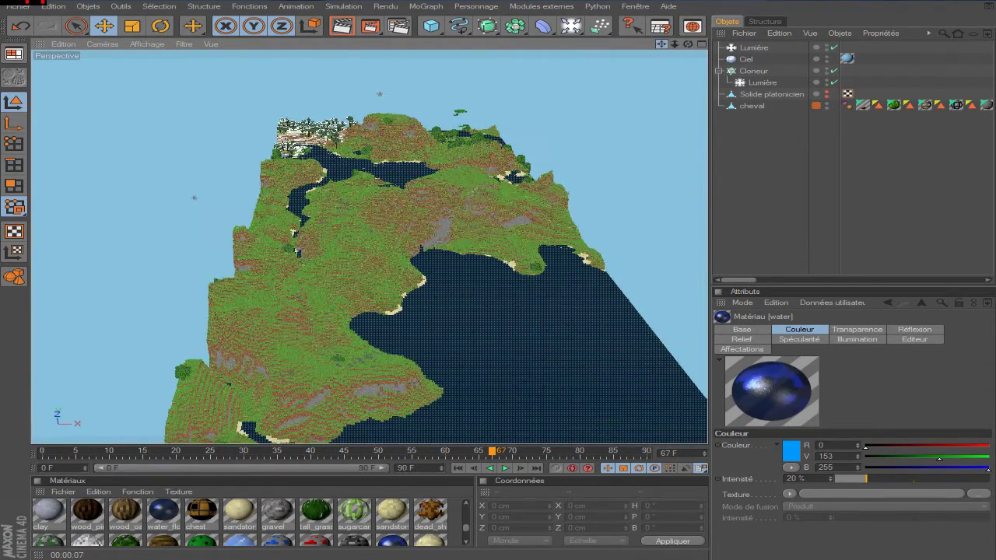
scroll(527, 162, up, 2)
scroll(527, 164, up, 2)
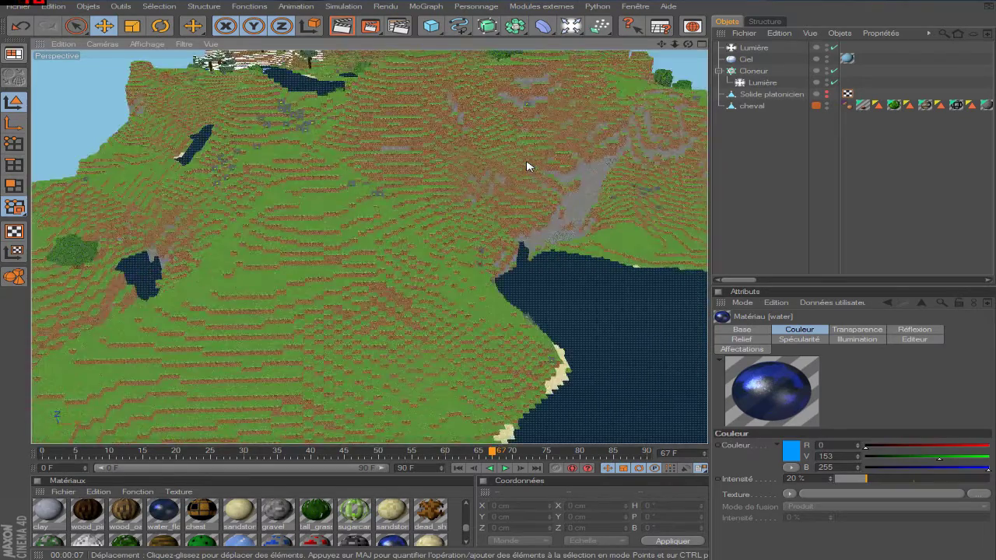
scroll(527, 165, up, 2)
scroll(527, 164, up, 2)
scroll(526, 165, down, 8)
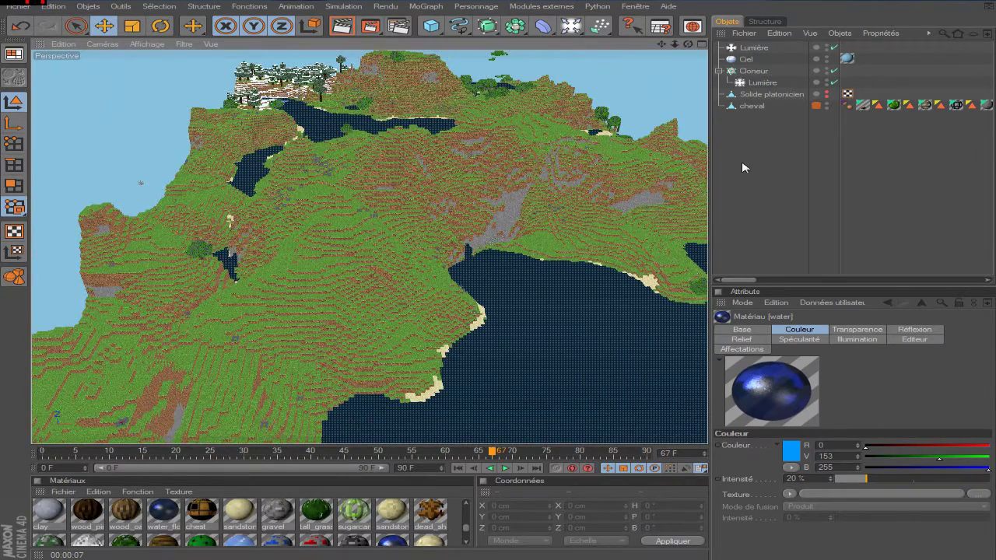
Collapse the Cloneur, check the Ciel sky object, and bring up the render settings.
click(720, 71)
click(747, 59)
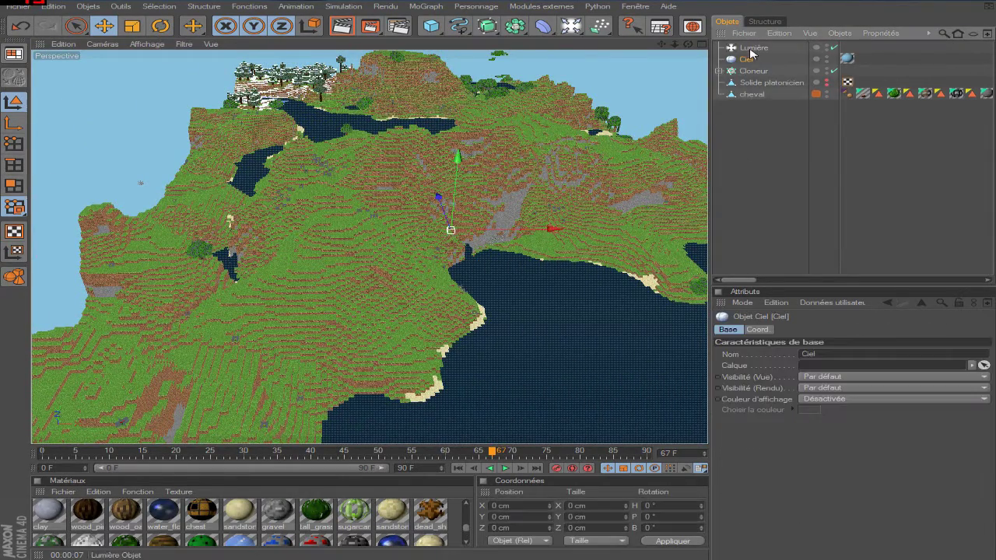
click(765, 161)
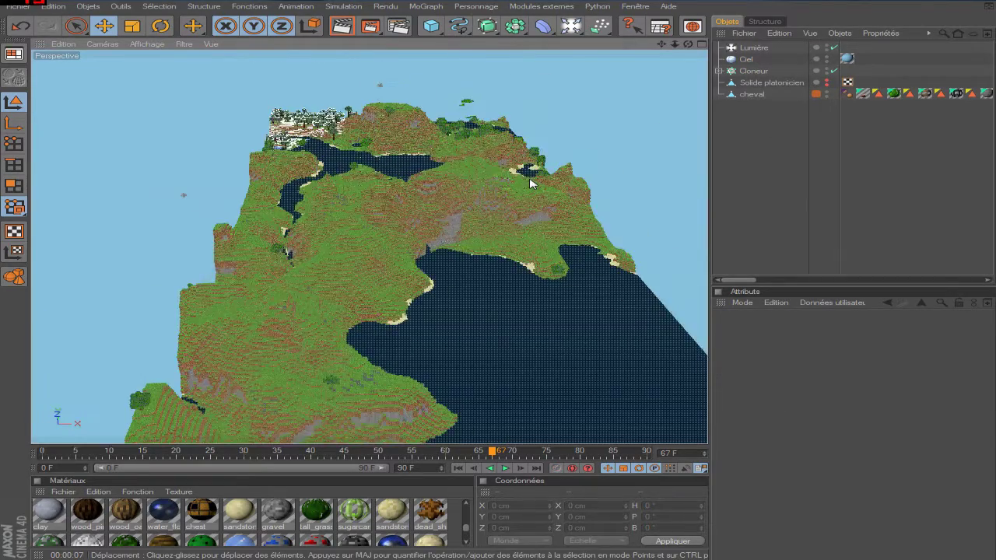
scroll(476, 54, up, 2)
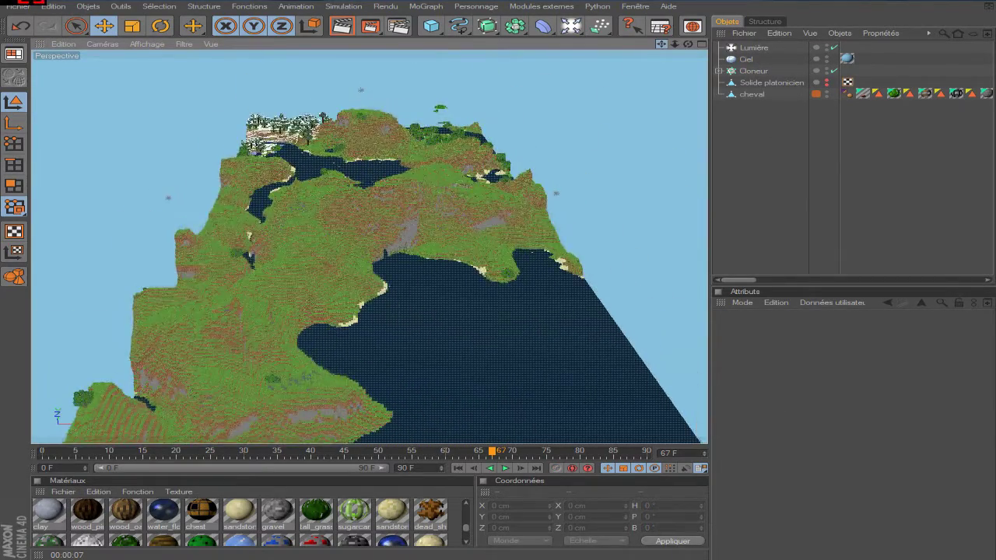
scroll(476, 55, up, 1)
scroll(476, 55, up, 2)
click(398, 25)
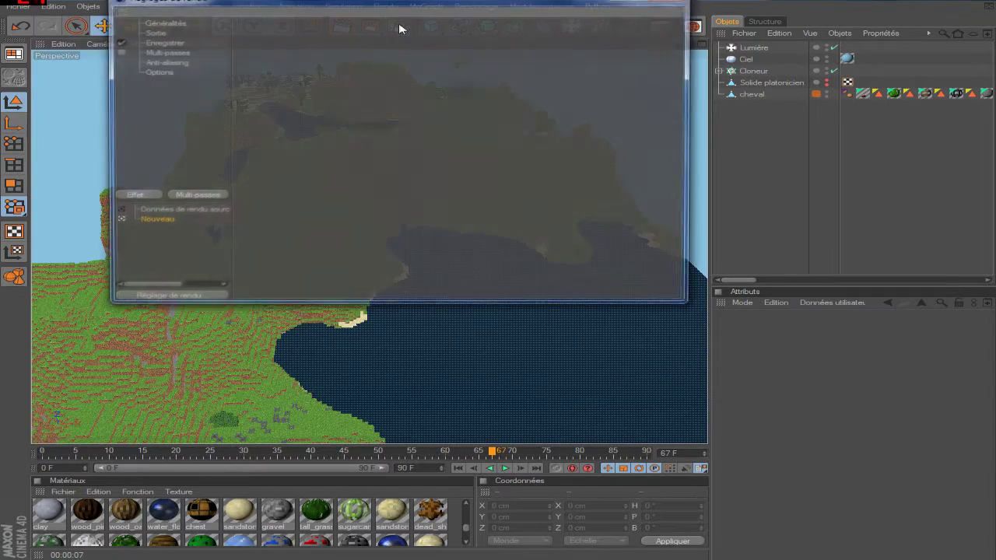
On the Sortie page, set the output width to 1280 and height to 720.
drag(296, 8, 316, 156)
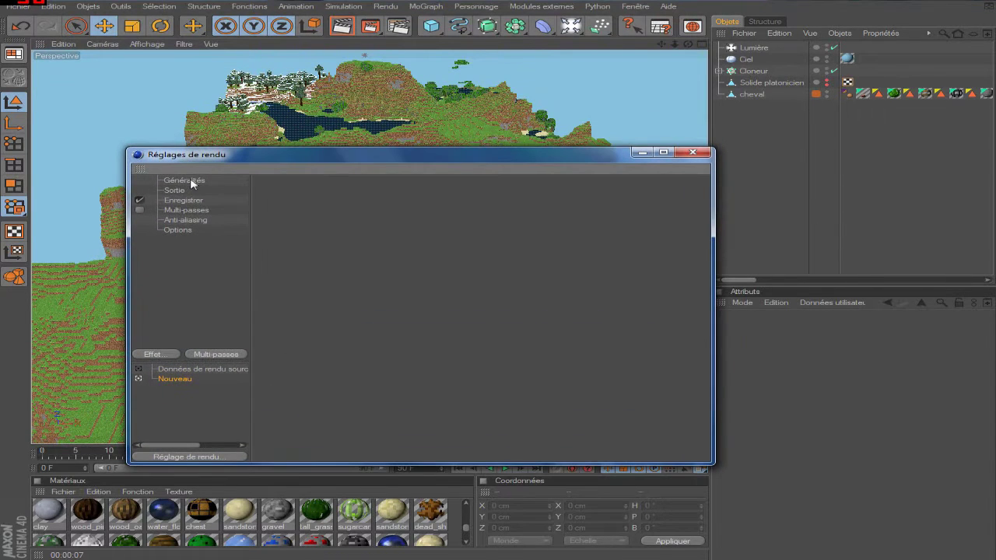
click(187, 181)
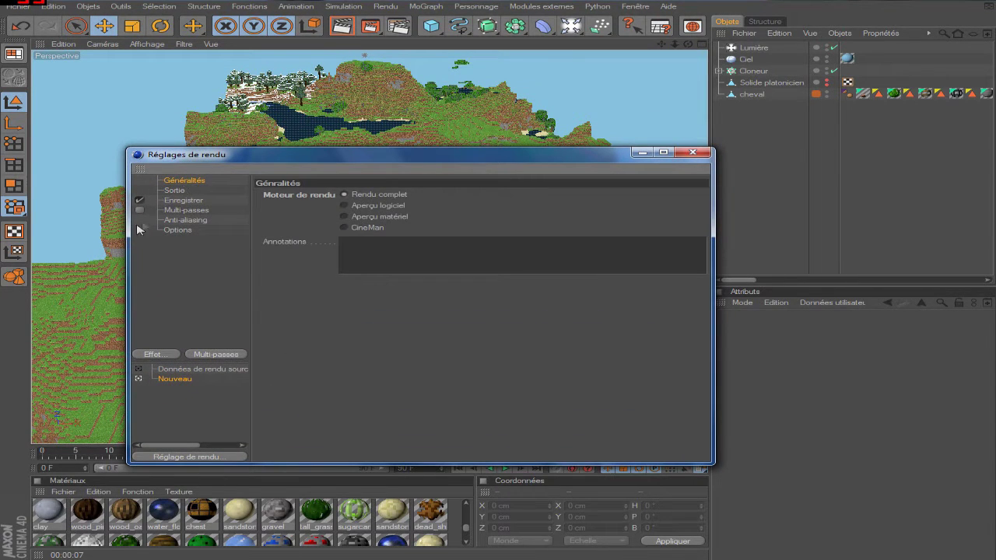
click(175, 190)
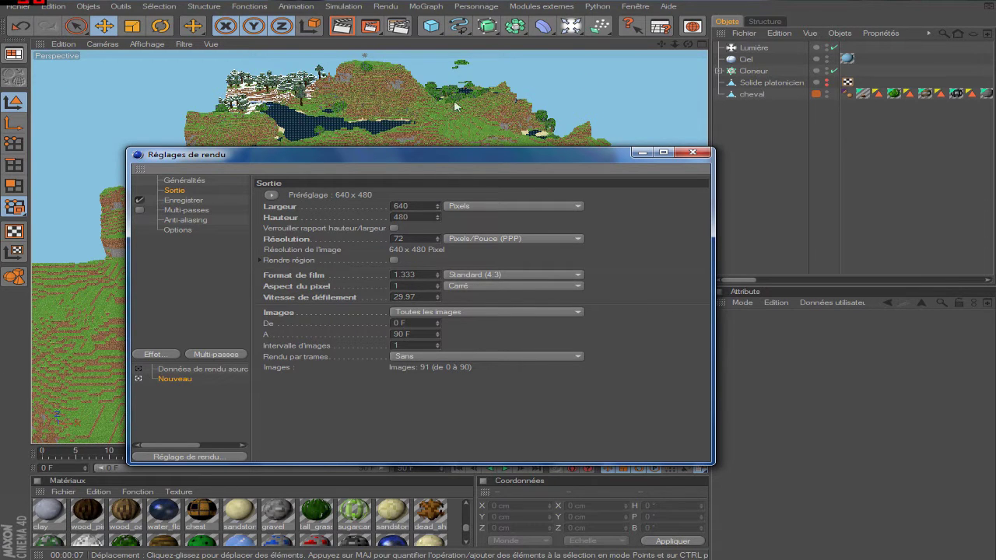
click(271, 194)
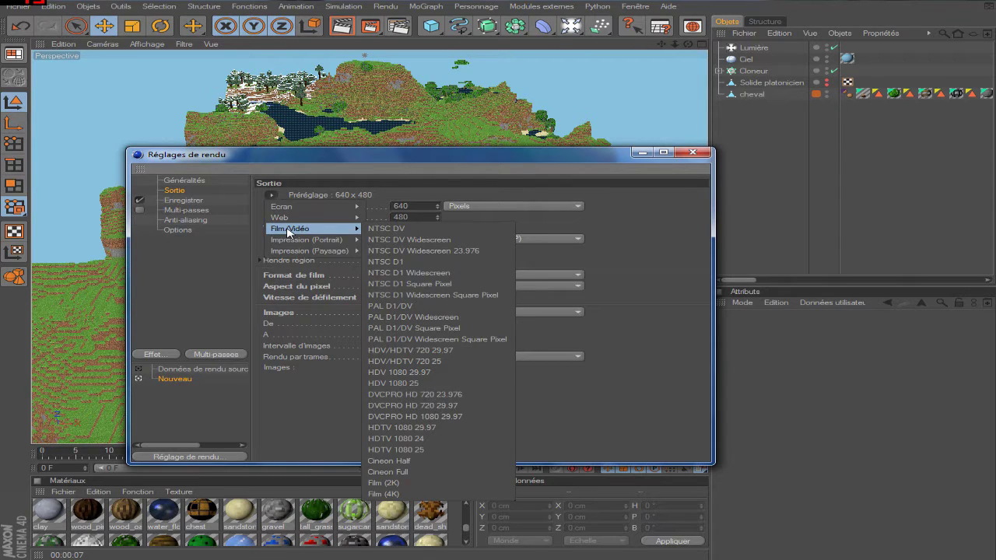
mouse_move(312, 206)
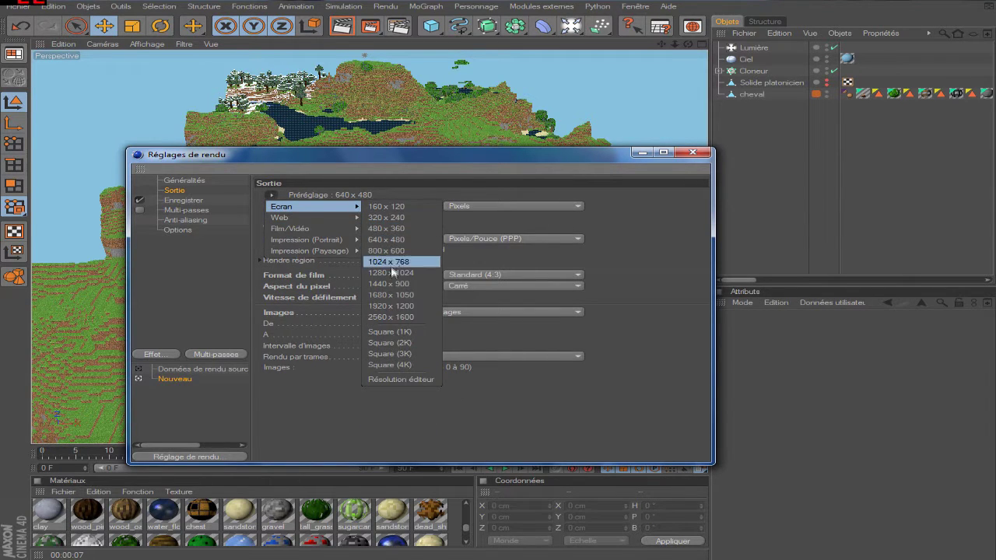
click(393, 284)
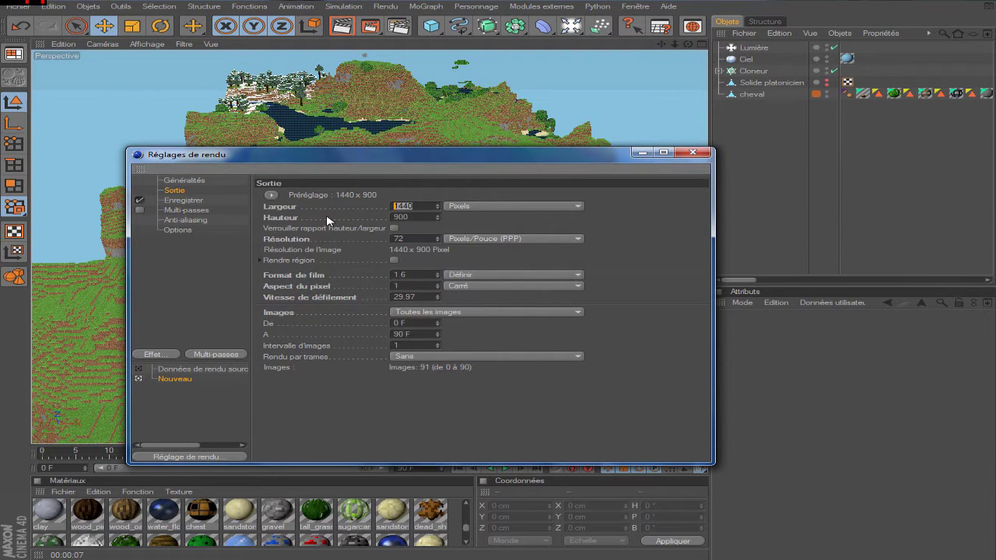
text(0)
key(Return)
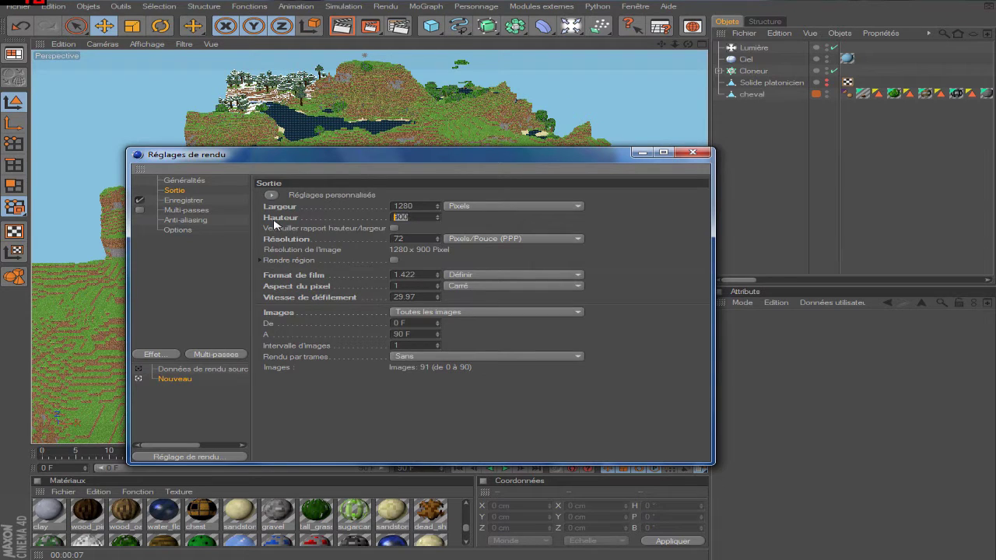
text(720)
key(Return)
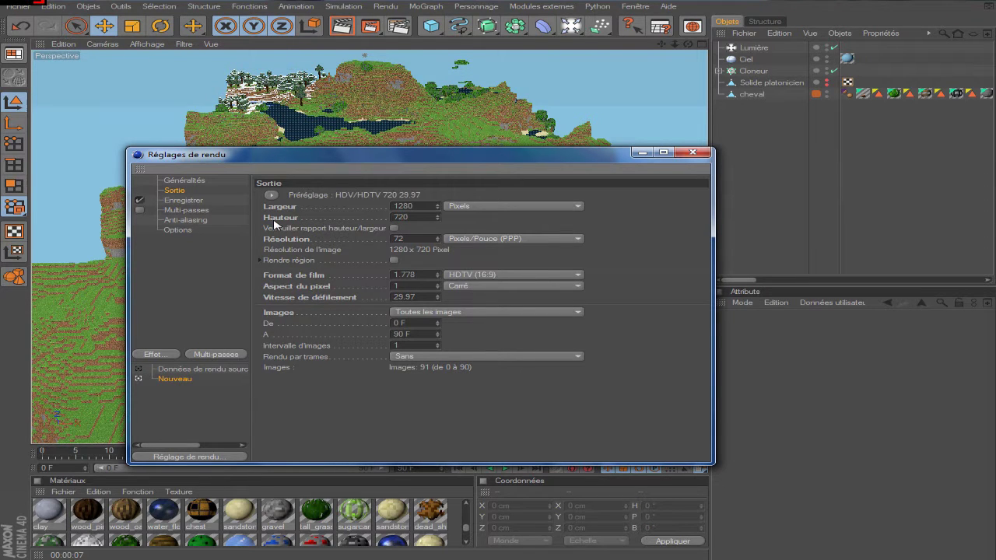
Browse the film and video size presets, keeping HDV/HDTV 720 29.97.
click(271, 194)
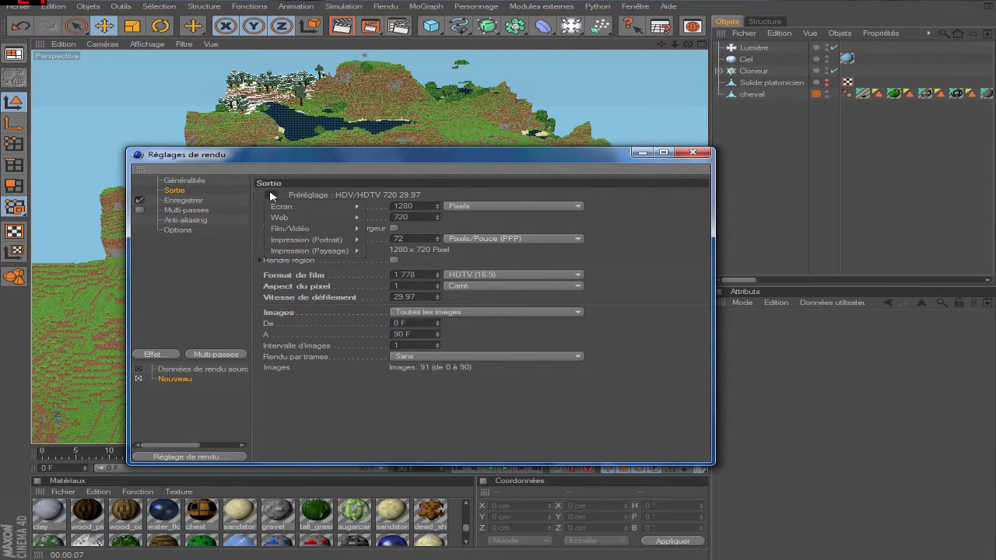
mouse_move(310, 228)
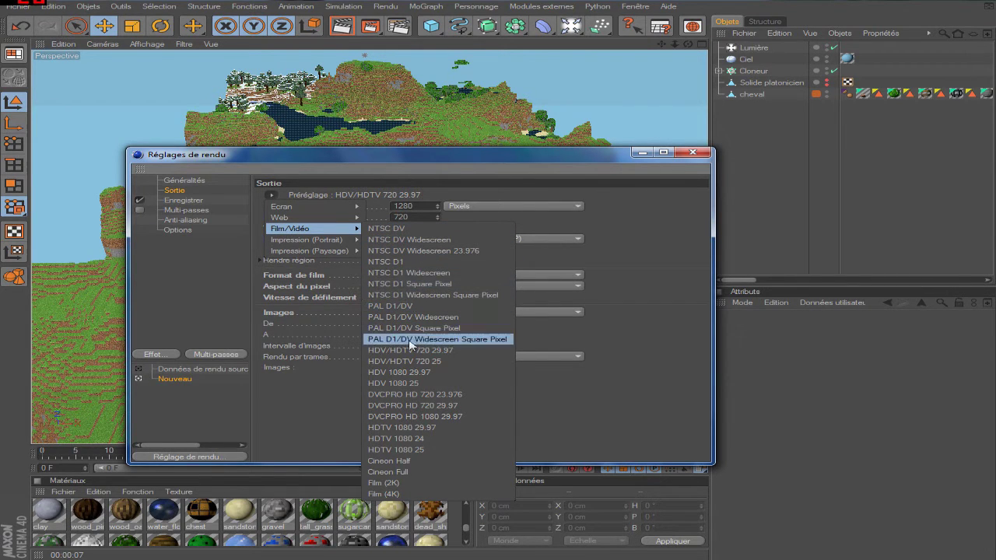
click(453, 354)
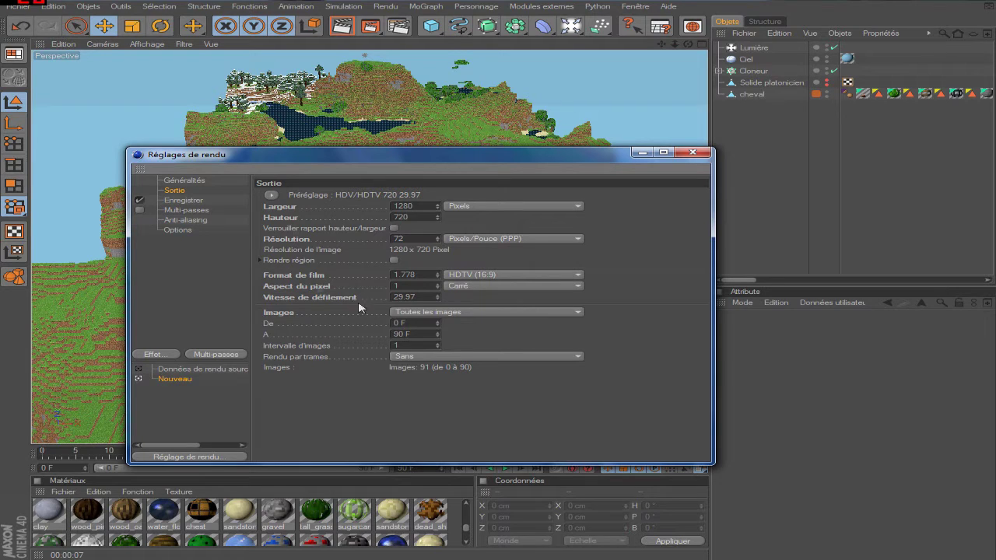
click(271, 195)
mouse_move(289, 228)
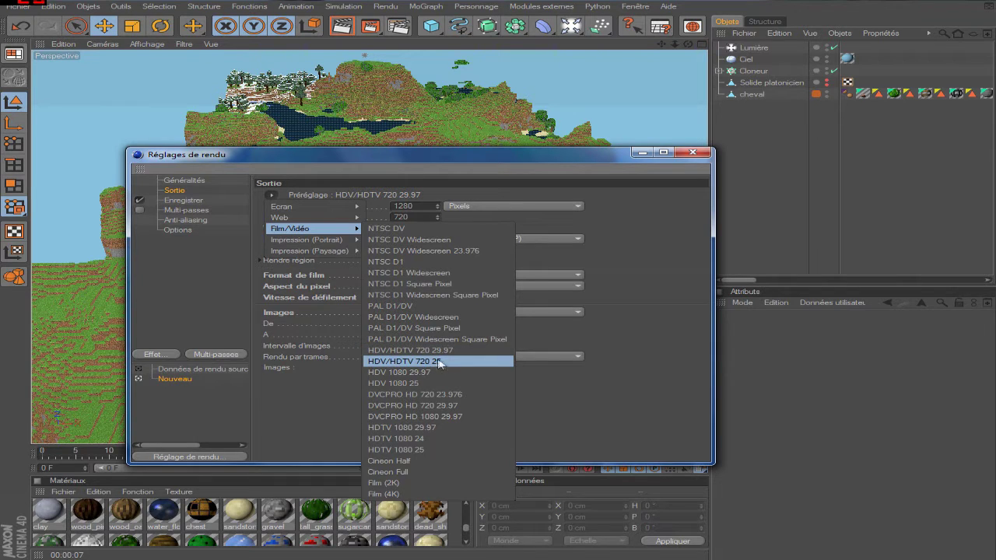
click(436, 364)
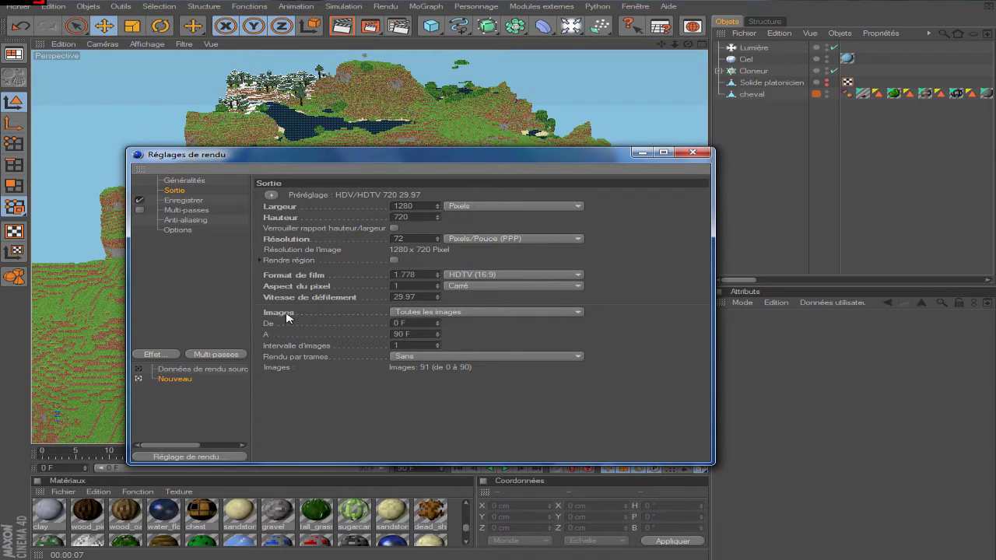
click(490, 312)
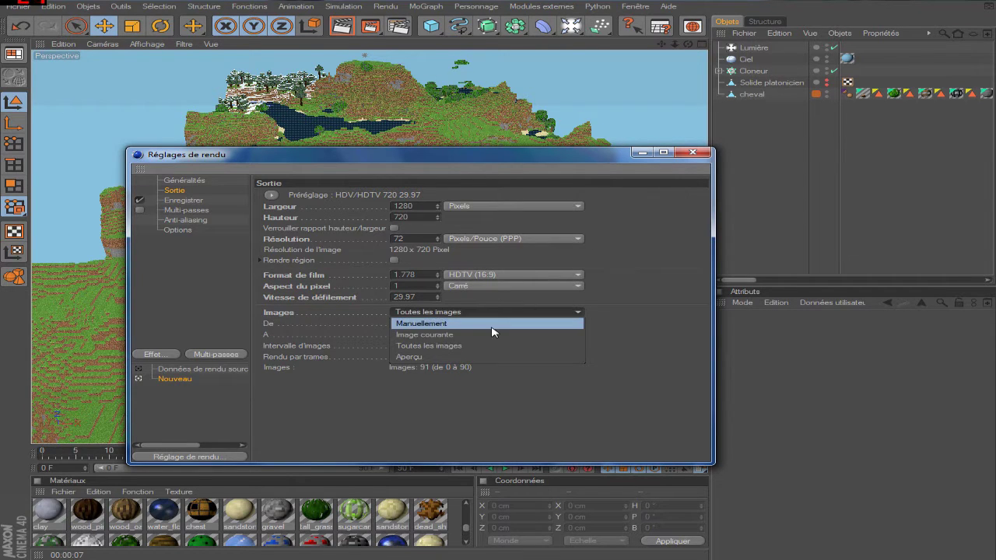
Try rendering only the current frame and move the timeline back to frame 0.
click(446, 336)
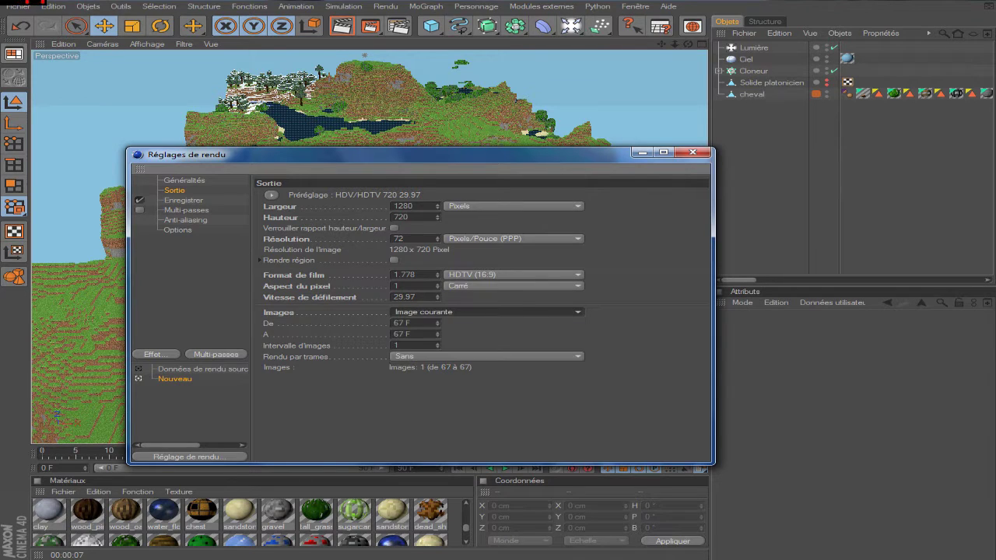
click(642, 153)
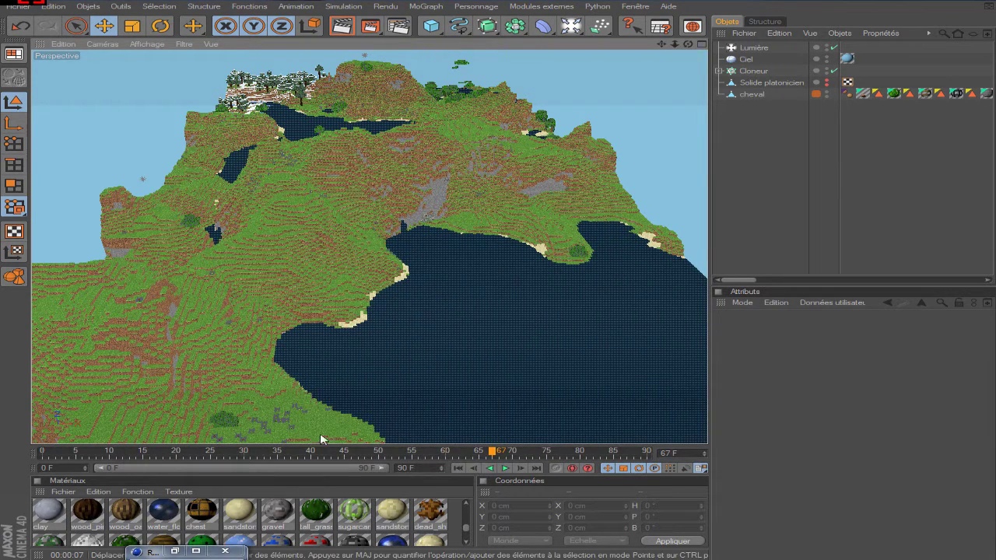
click(279, 453)
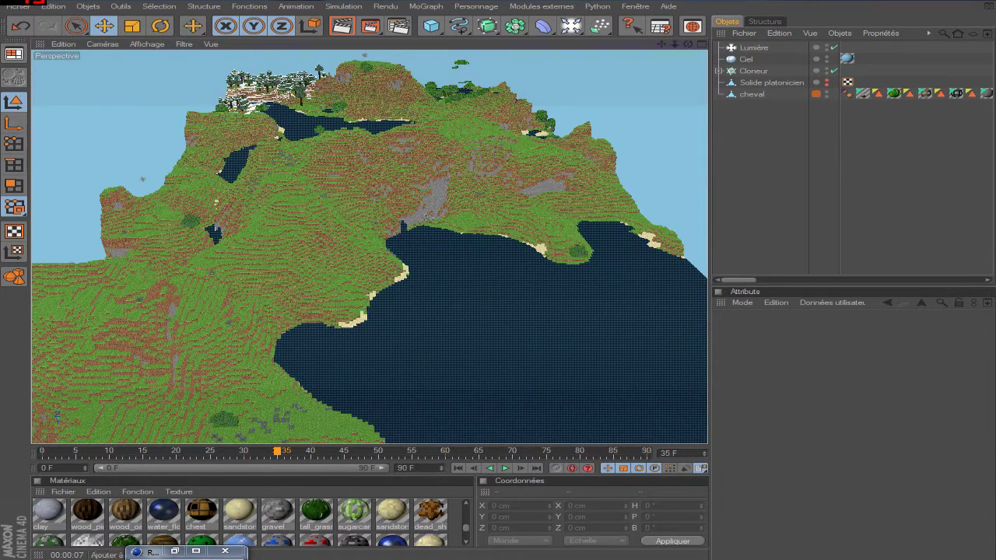
drag(279, 452, 44, 453)
click(397, 26)
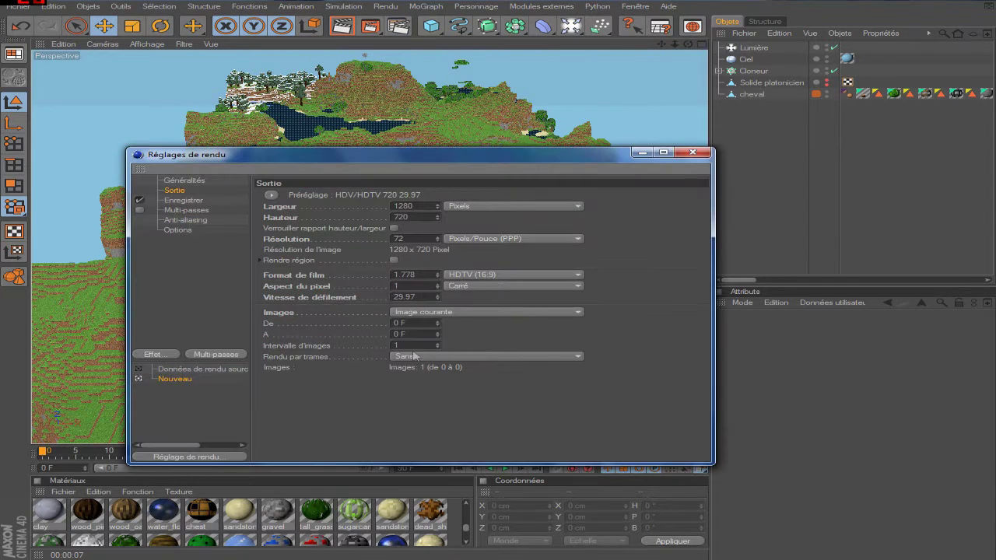
Set the frame range to all frames (0–90), then try an end frame of 80.
click(471, 312)
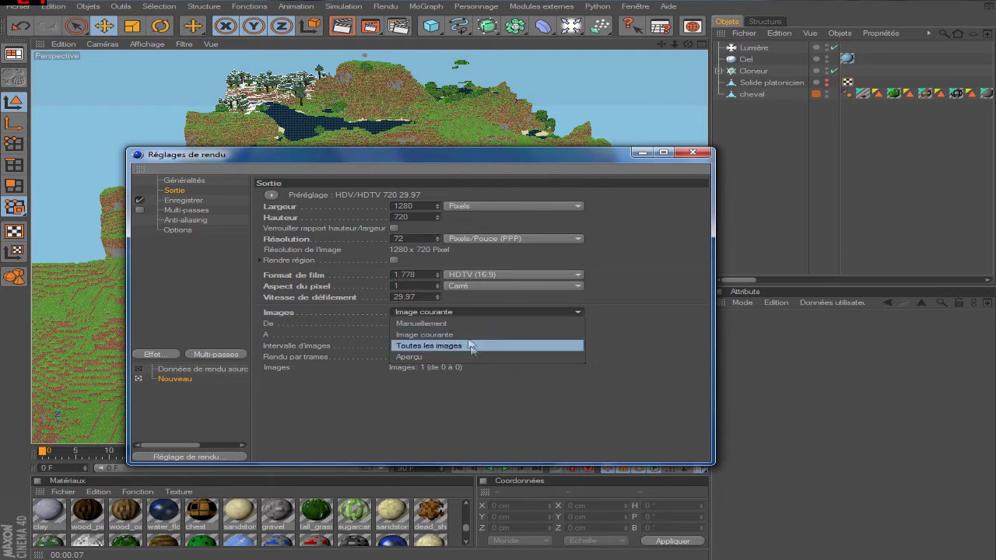
click(472, 347)
click(421, 347)
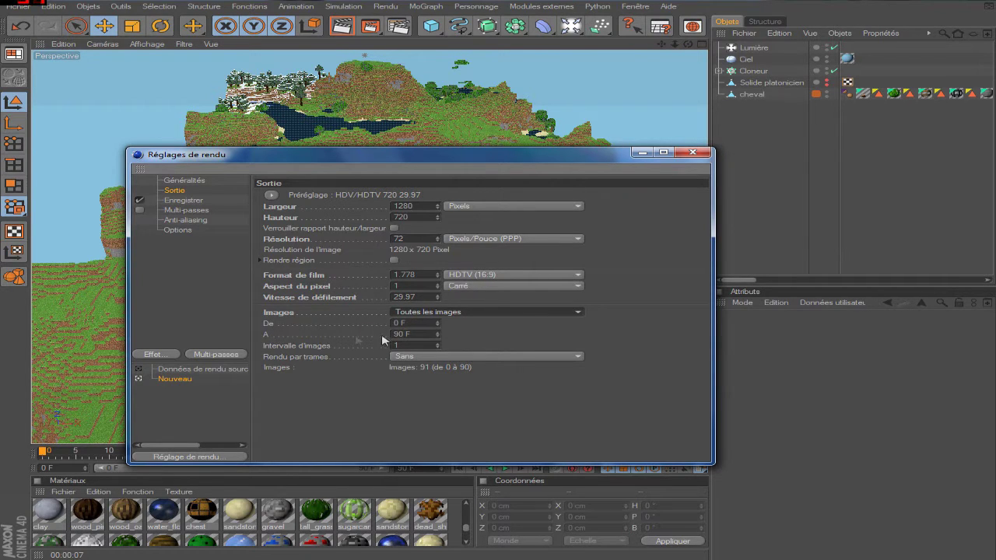
double_click(401, 334)
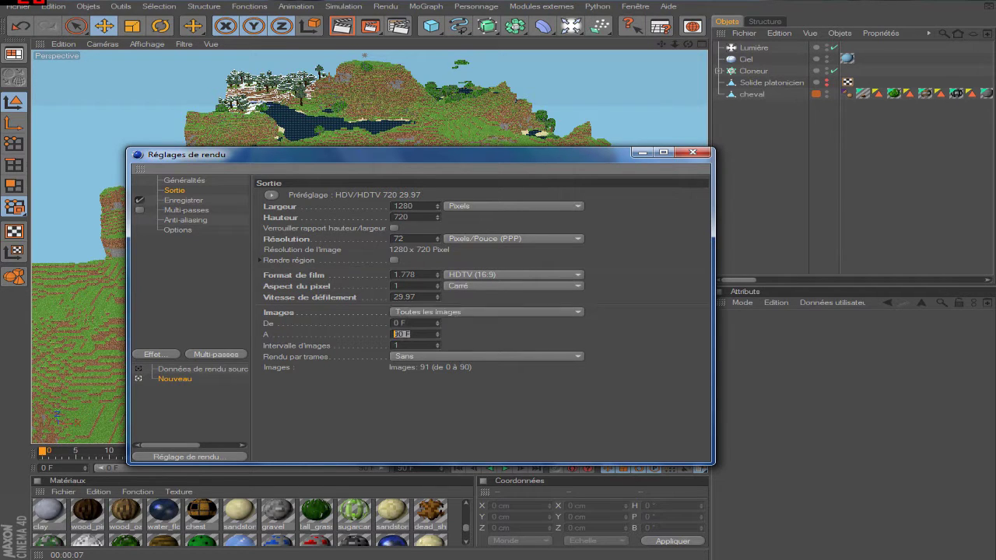
text(80)
key(Return)
Restore all frames 0 to 90 and reset the frame step to 1 after trying 2.
click(485, 311)
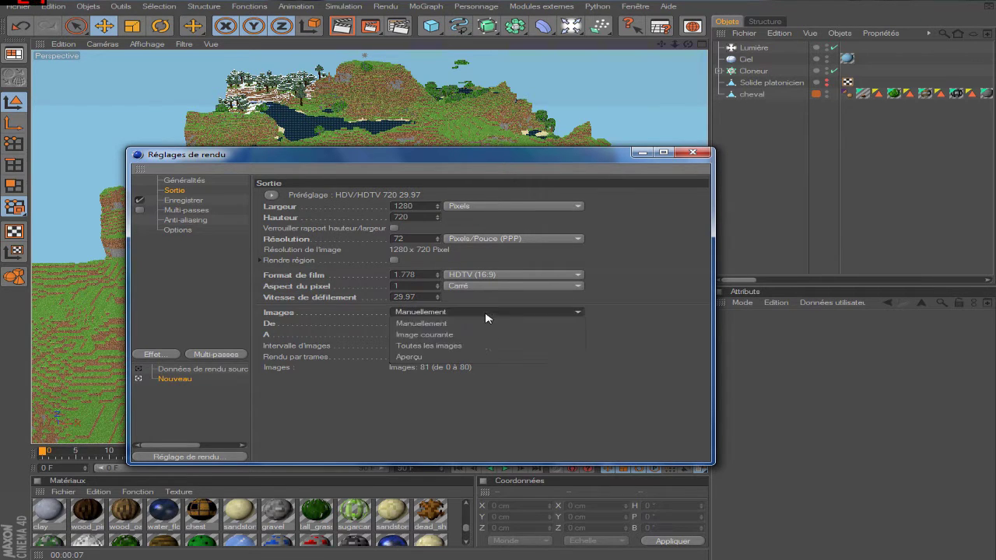
click(481, 347)
click(404, 345)
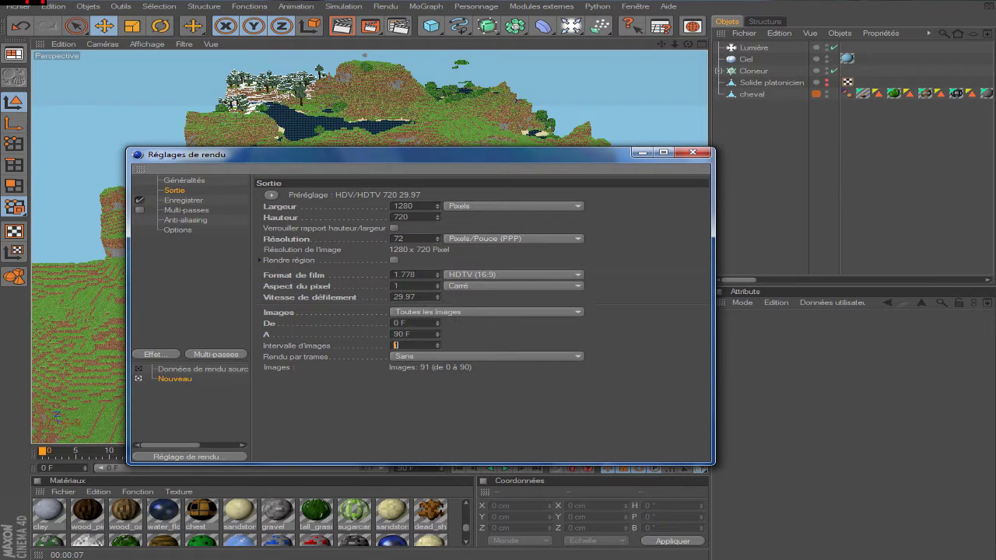
text(2)
key(Return)
click(437, 349)
Enable saving of rendered images and set the output file to bala in the C4D folder.
click(182, 201)
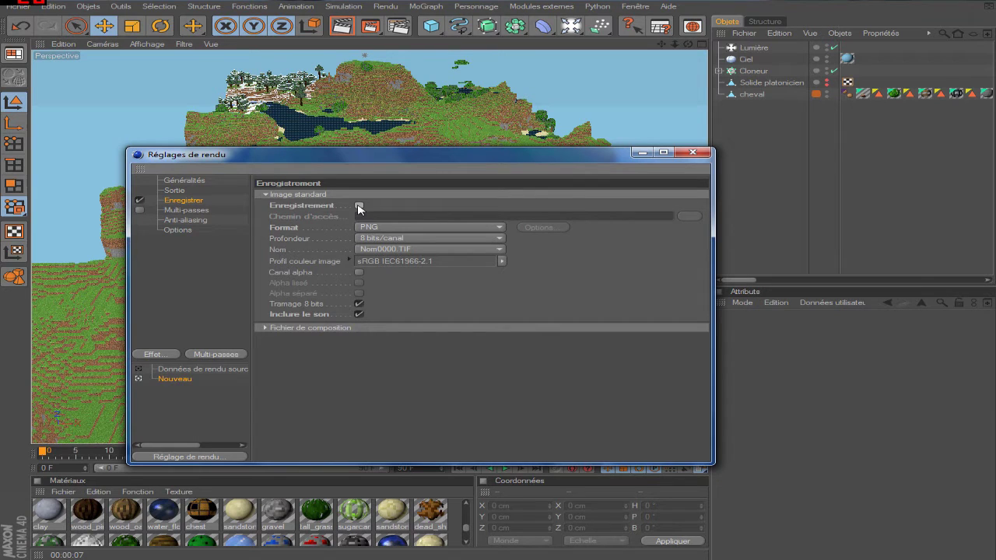
click(359, 206)
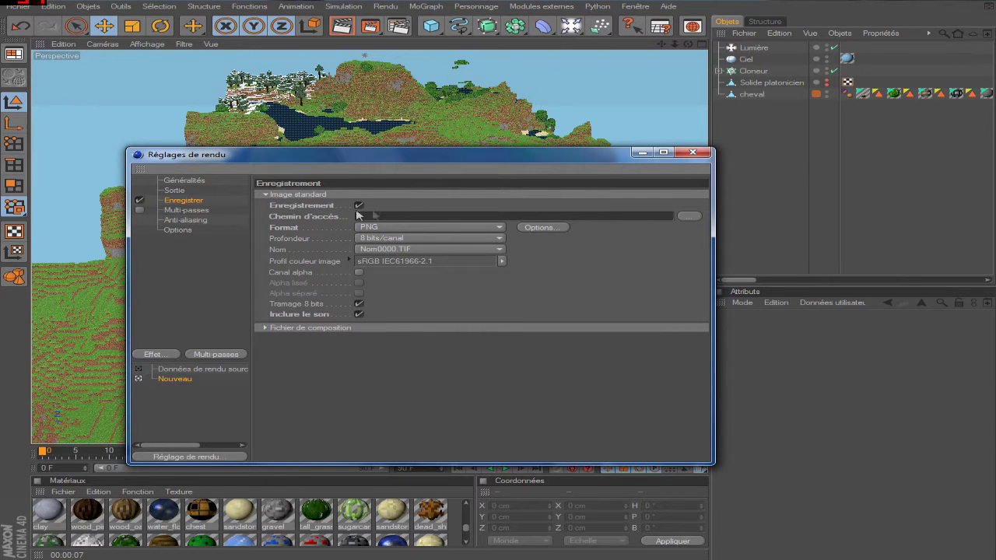
click(307, 217)
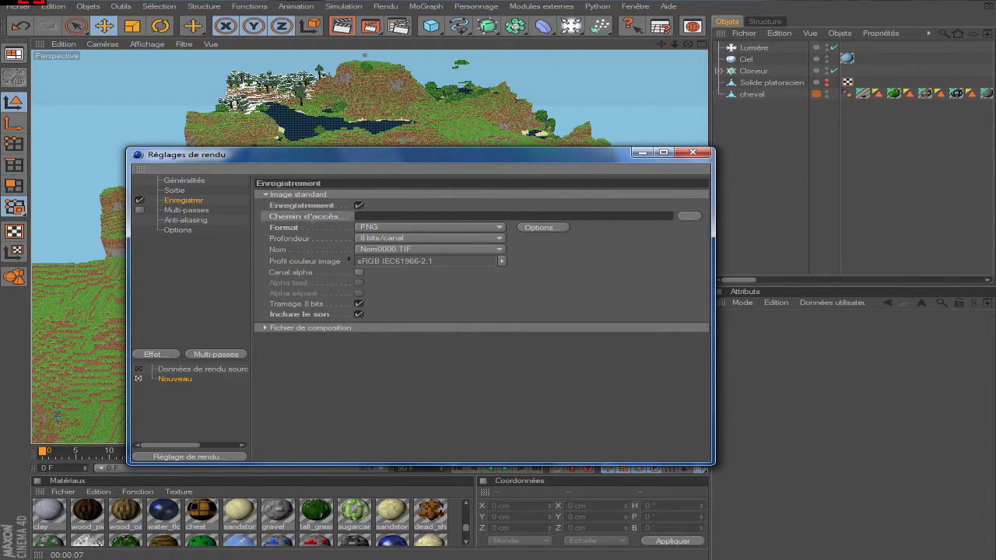
click(685, 217)
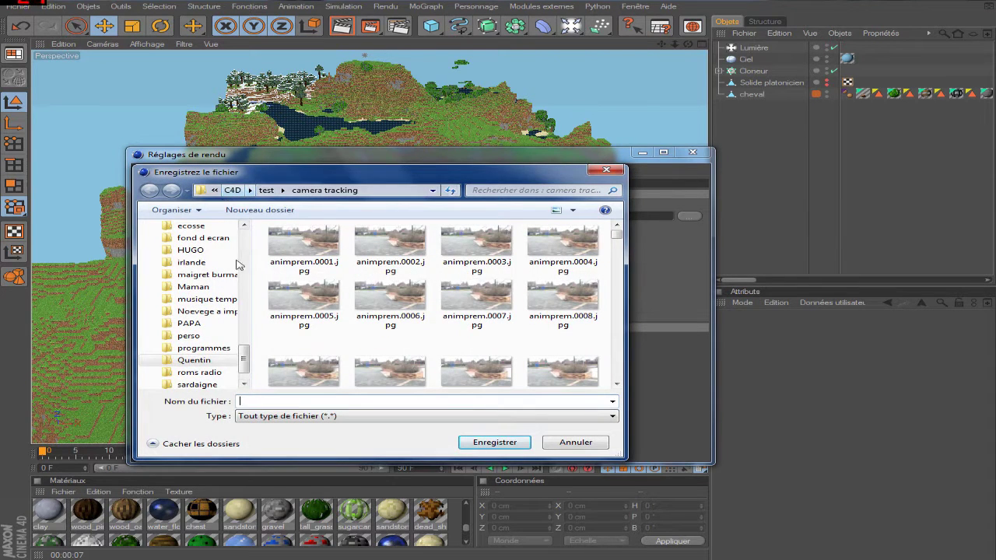
click(232, 190)
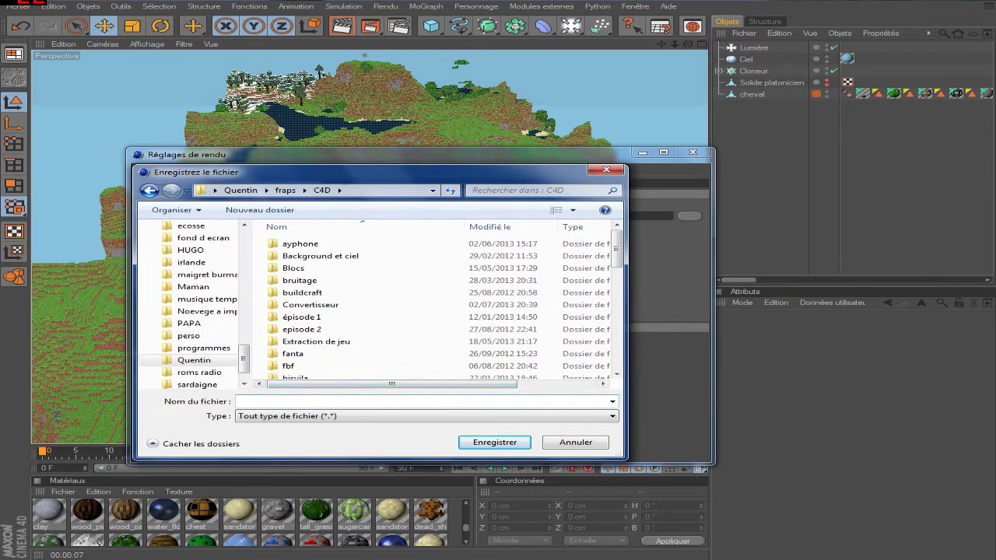
text(ba)
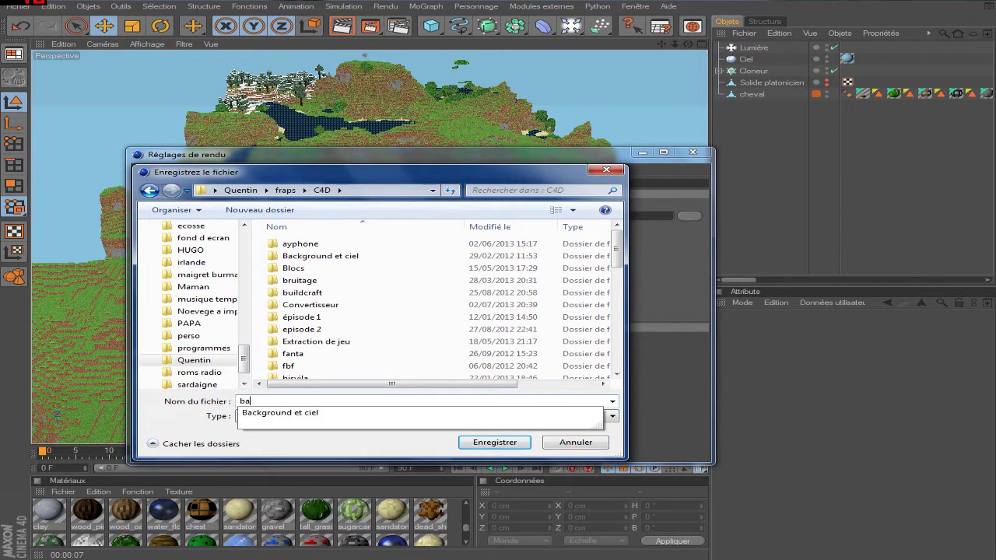
text(la)
click(500, 442)
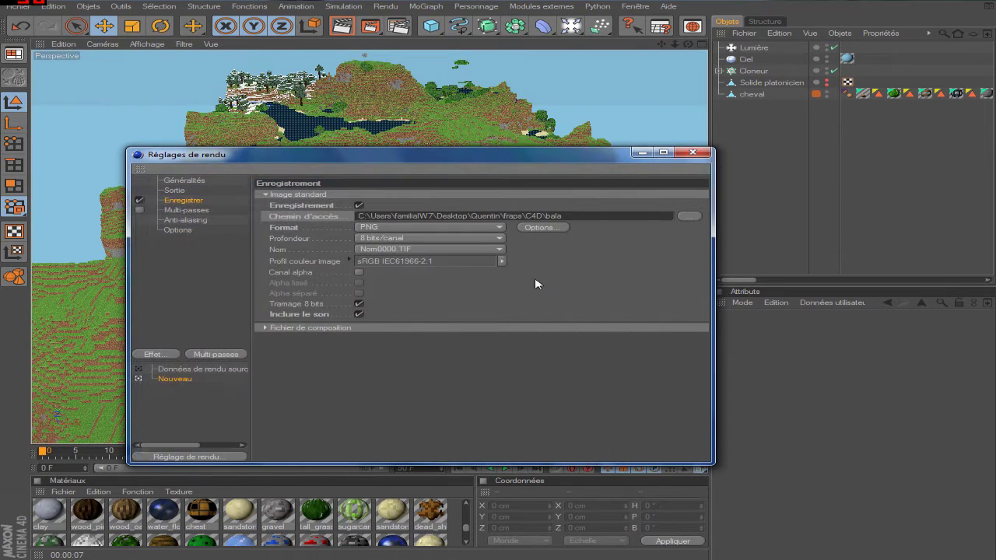
Browse the image formats, trying TIFF (calques B3D) and TIFF (calques PSD).
click(448, 227)
click(473, 227)
click(473, 228)
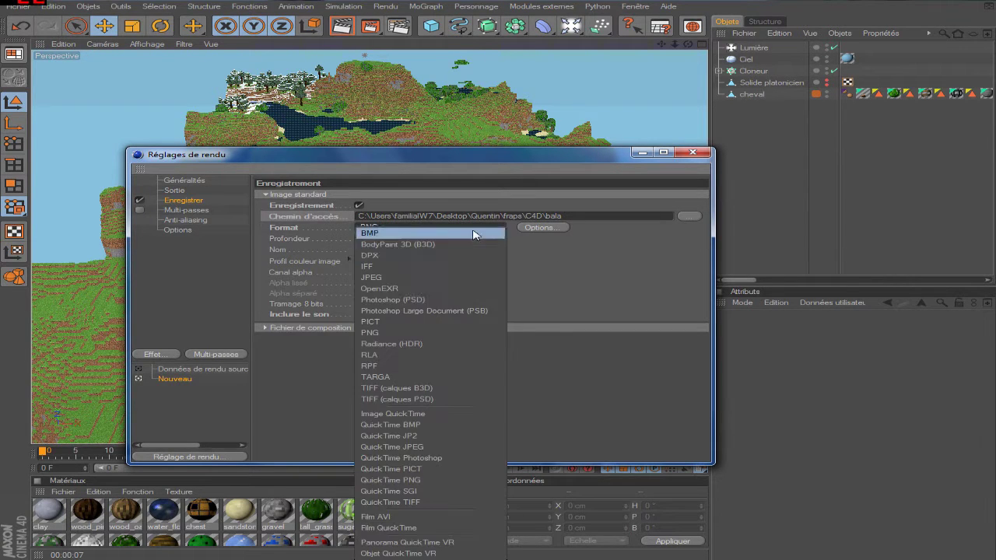
click(433, 333)
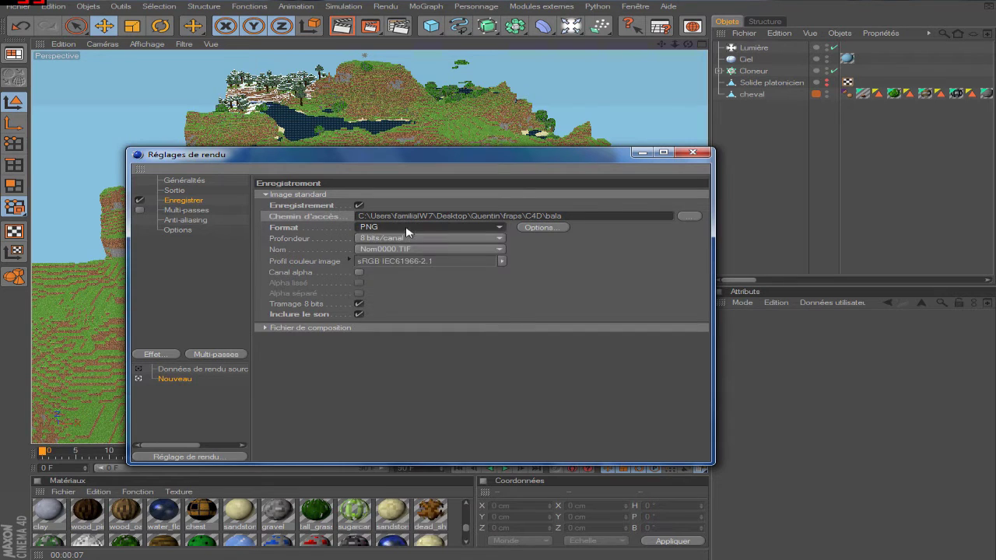
click(406, 228)
click(580, 264)
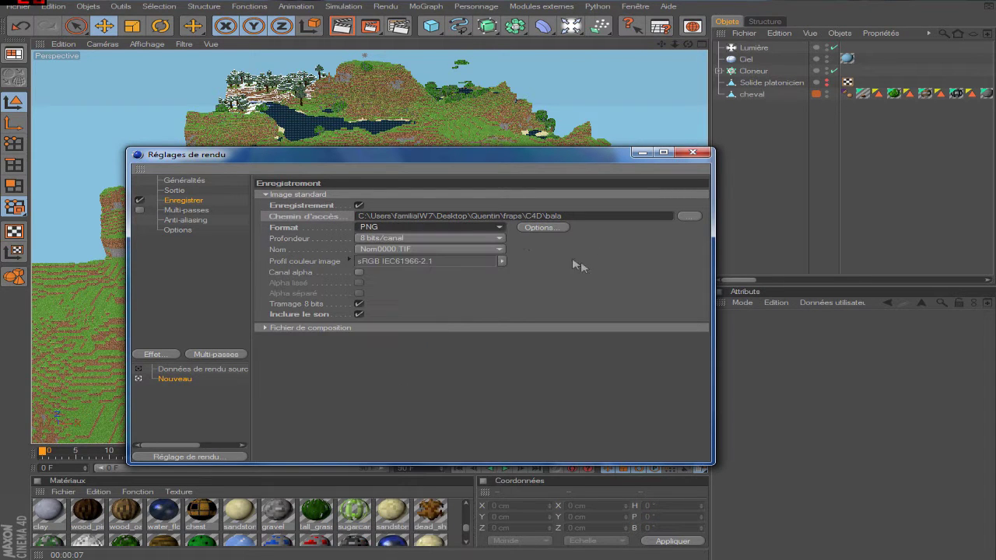
click(473, 228)
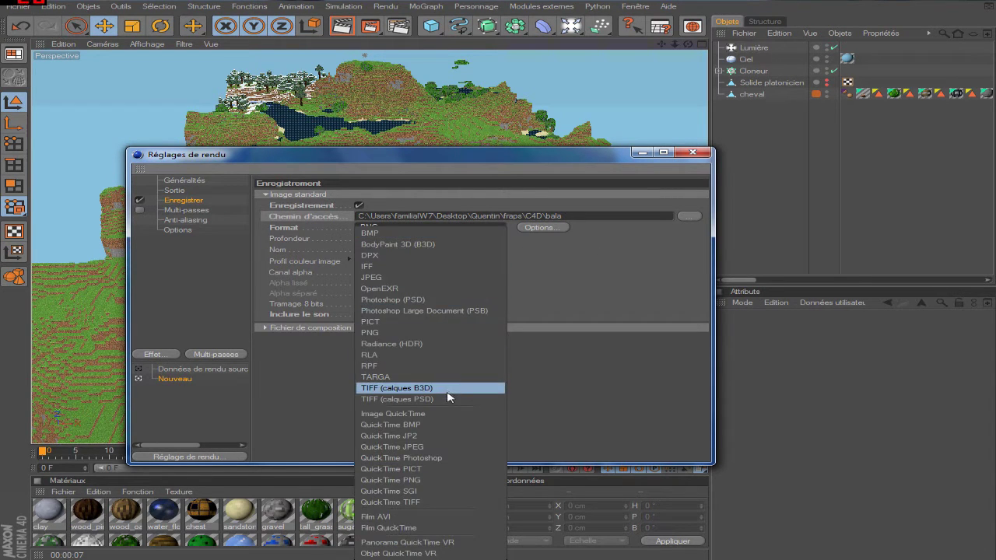
click(448, 390)
click(474, 230)
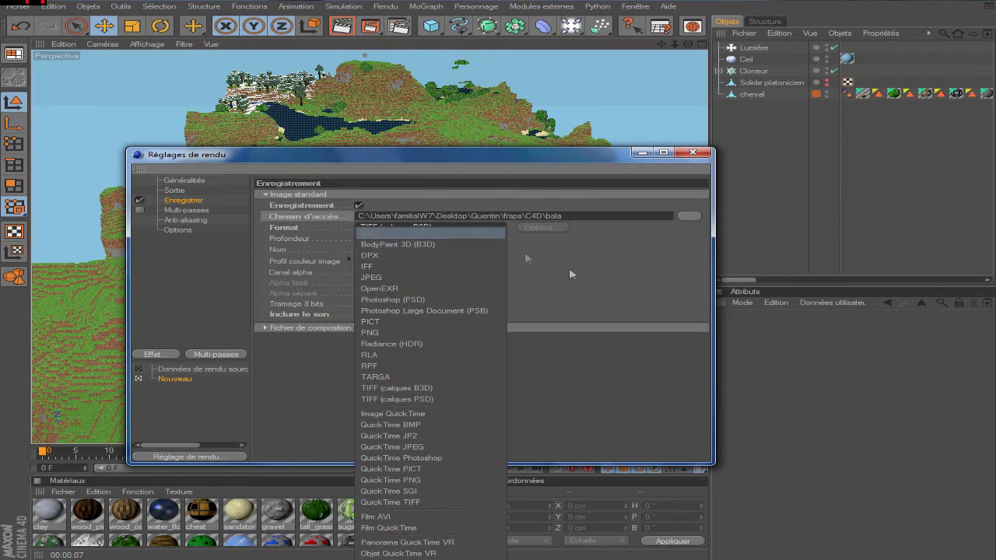
click(459, 400)
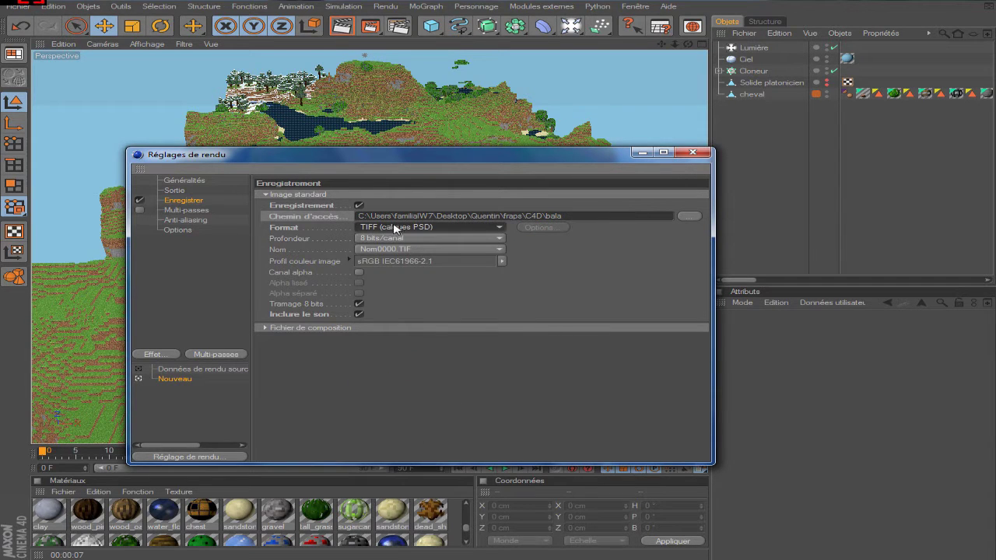
Switch the output format to TARGA and reconfirm bala as the file name.
click(441, 232)
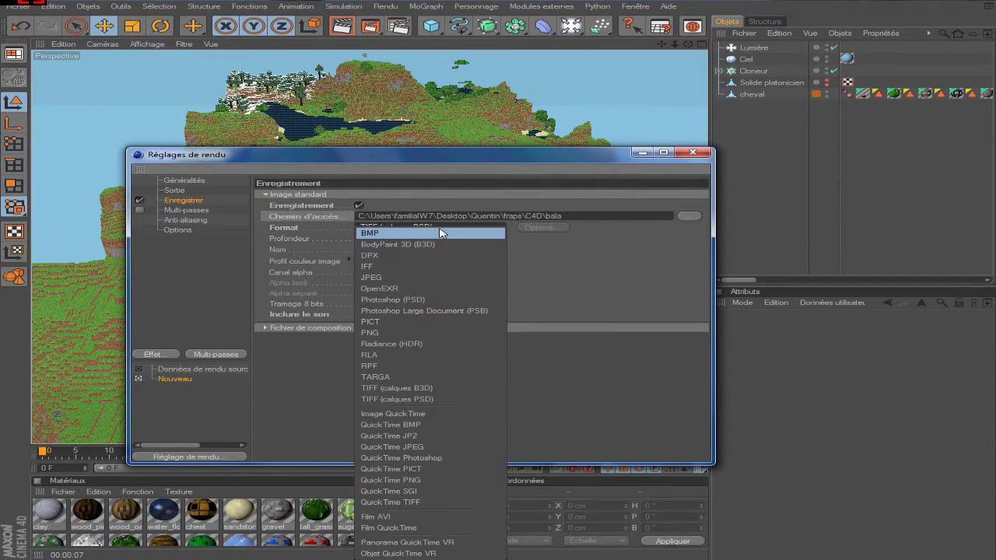
click(436, 230)
click(431, 231)
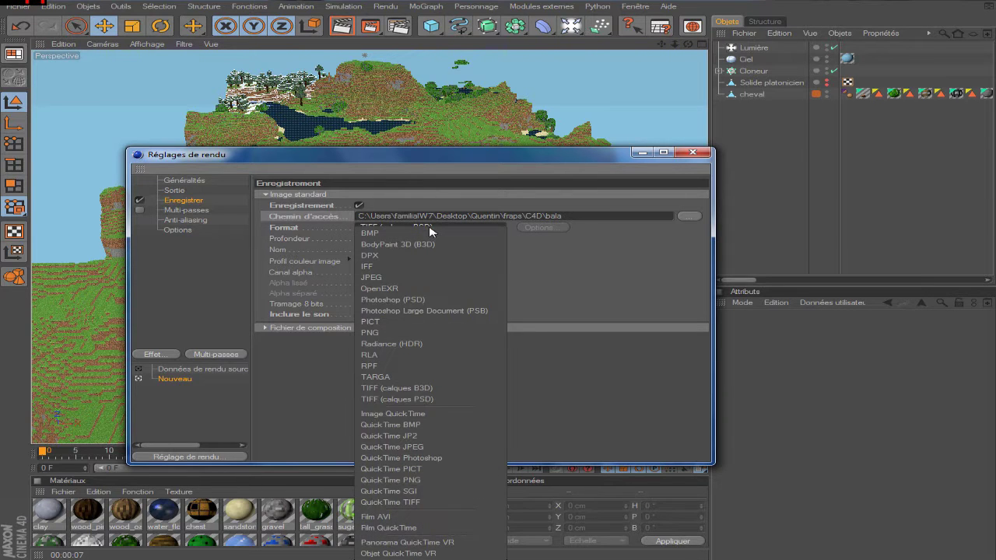
click(383, 379)
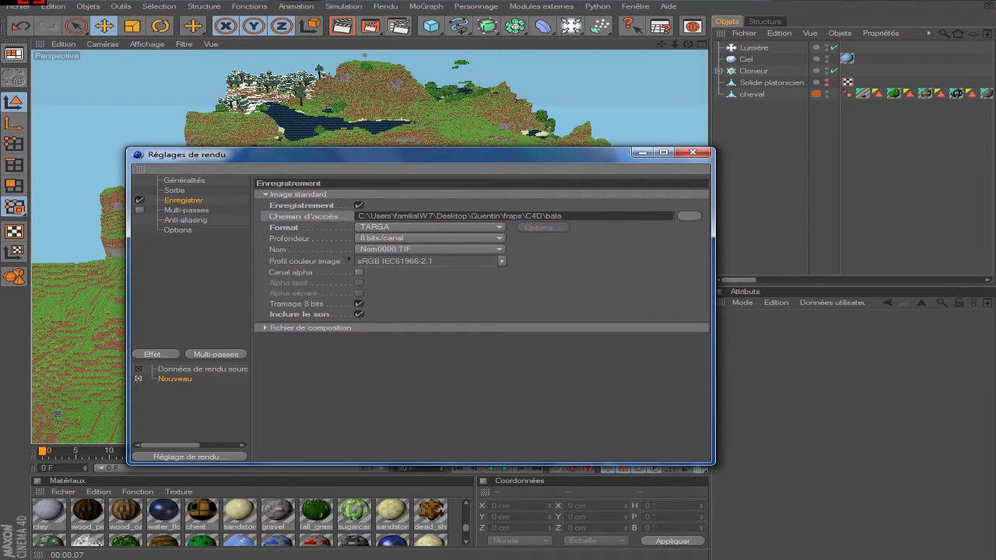
click(688, 216)
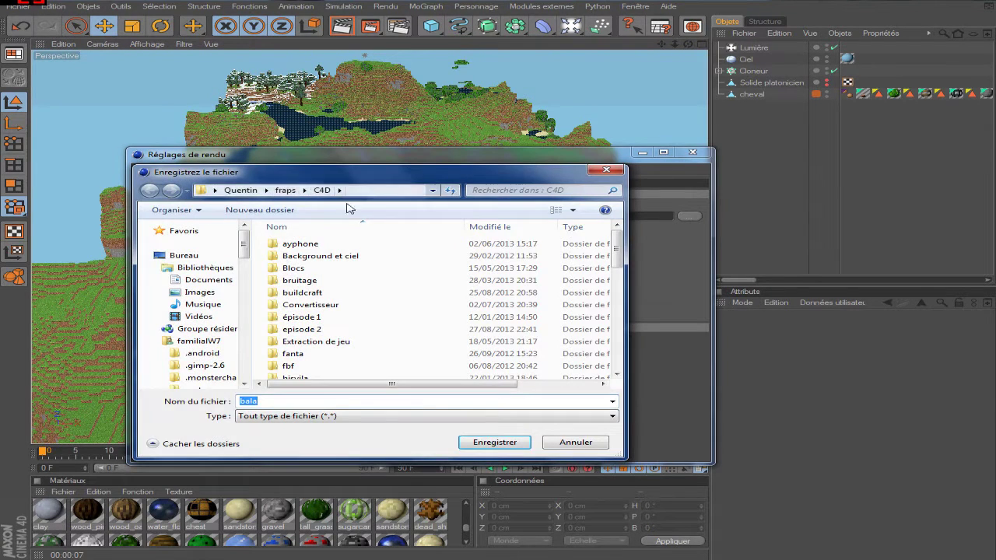
click(606, 170)
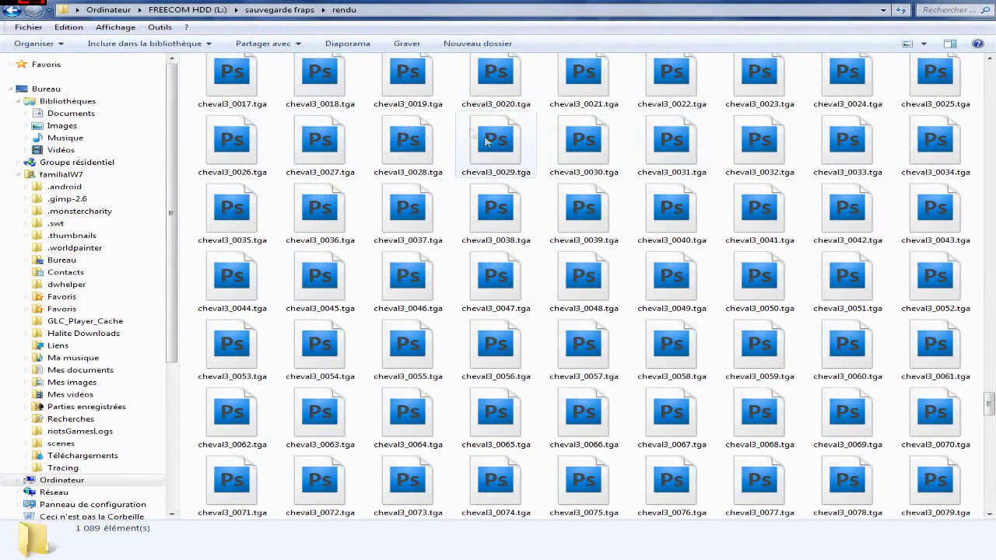
Select cheval3_0038.tga in the rendu folder and open it in Photoshop CS4.
click(490, 246)
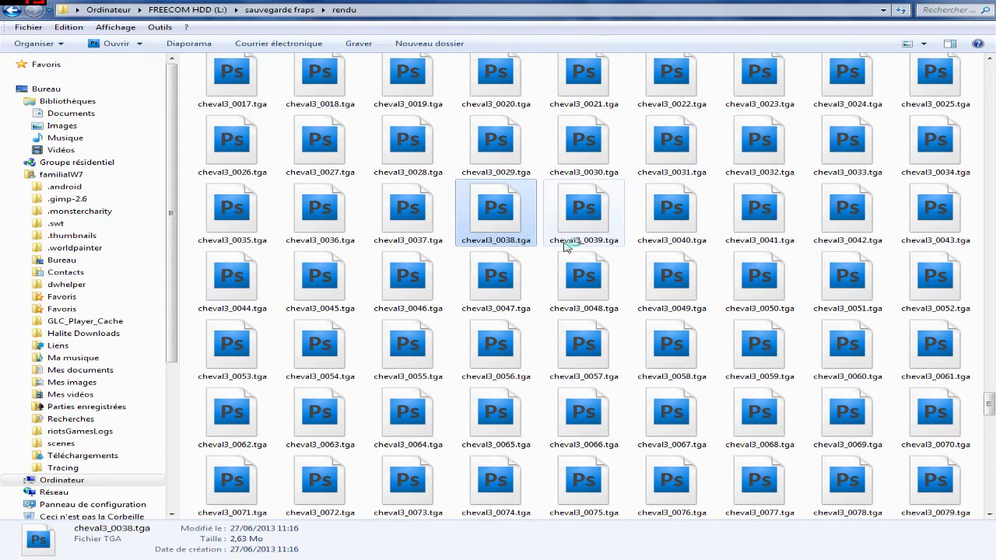
double_click(506, 224)
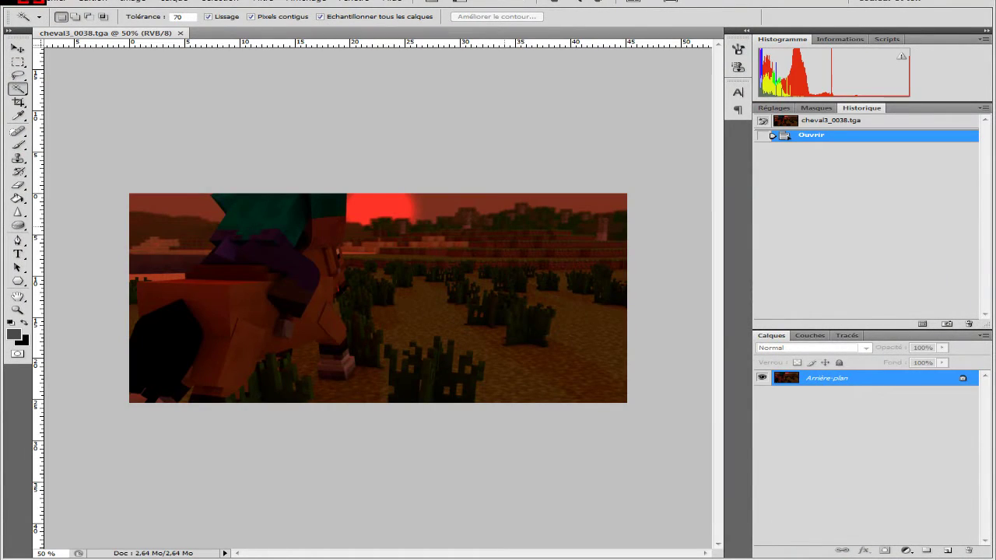
Close Photoshop after viewing frame 0038, returning to the rendu folder.
click(985, 3)
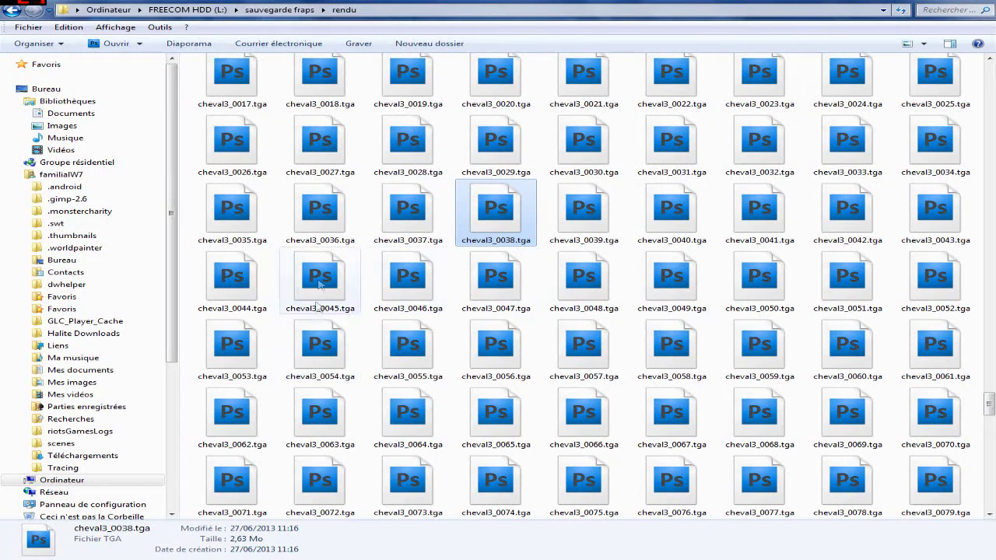
Browse the rendered cheval3 frames from cheval3_0038.tga back to cheval3_0000.tga.
click(631, 184)
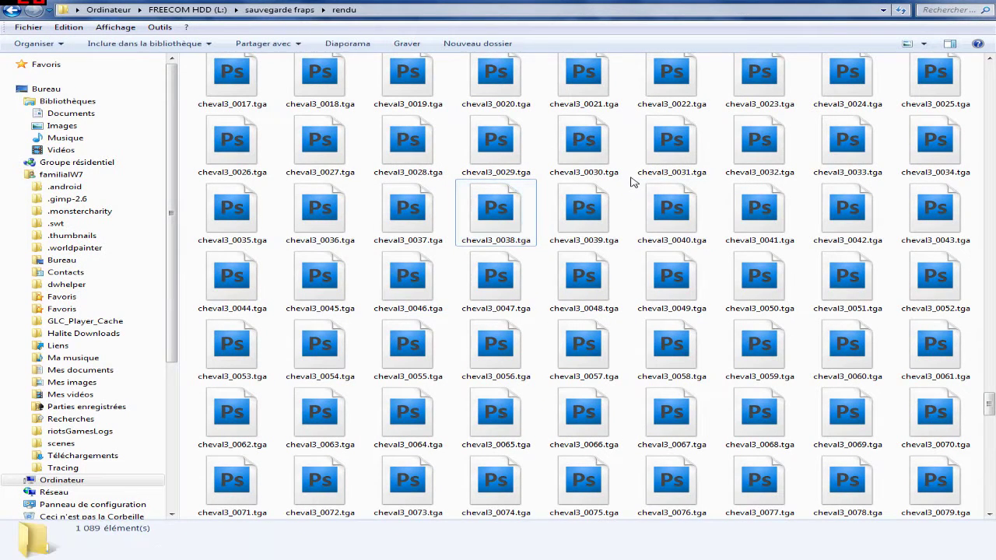
click(511, 218)
scroll(607, 193, up, 2)
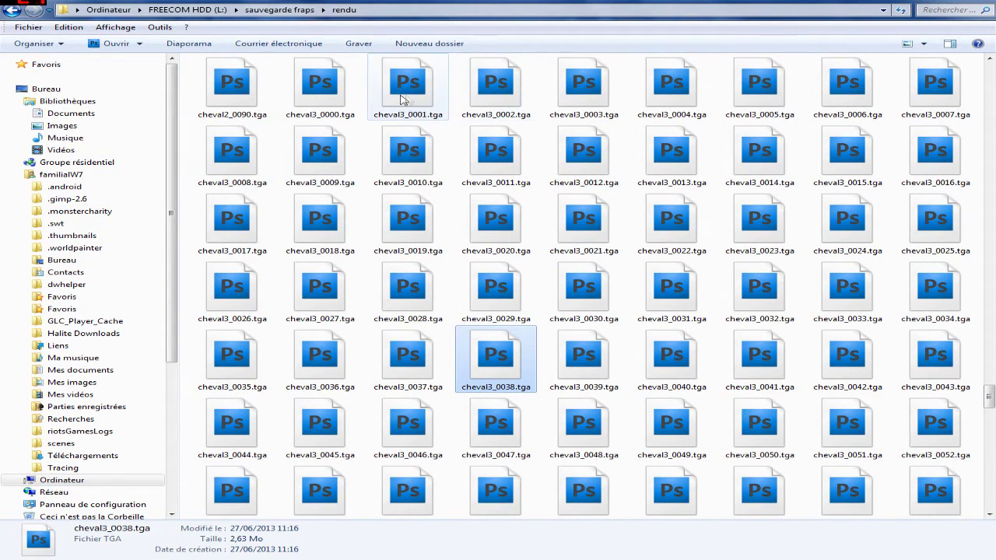
click(348, 101)
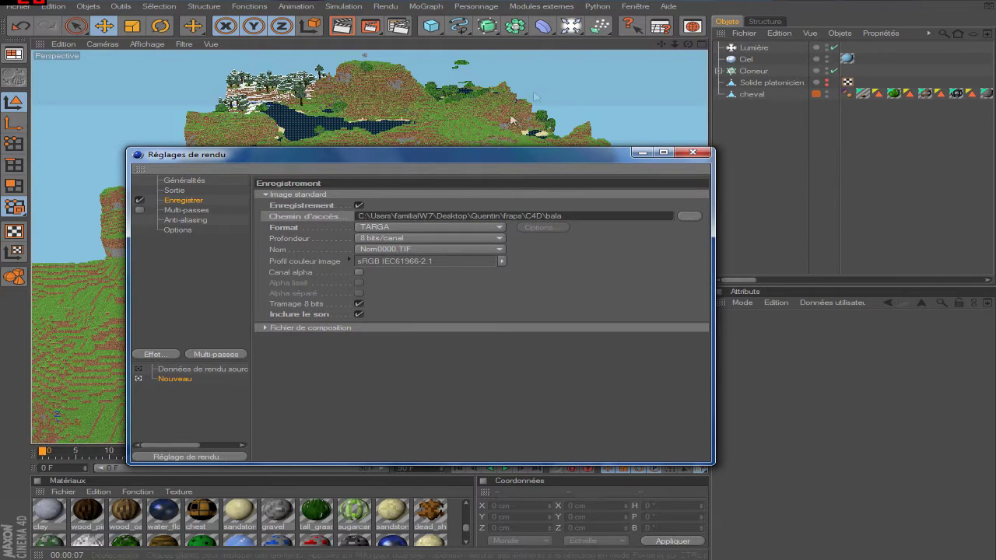
Review the image save settings, keeping TARGA format with the alpha channel off.
click(176, 190)
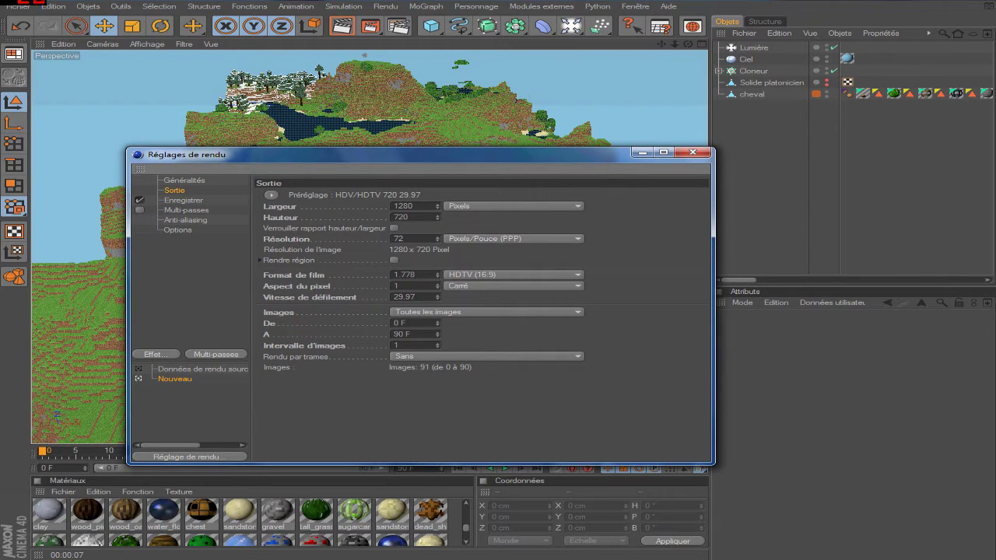
click(183, 200)
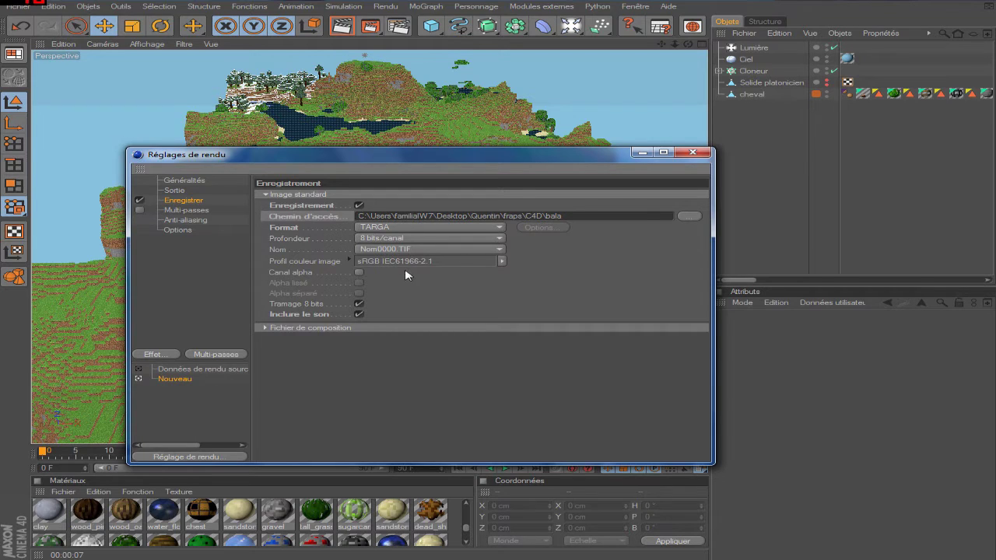
click(359, 273)
click(359, 273)
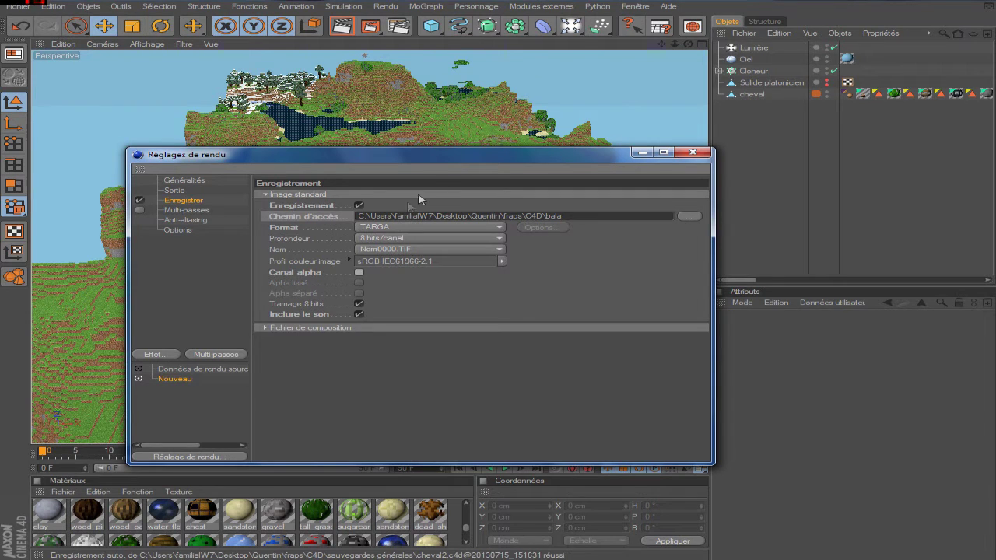
click(359, 273)
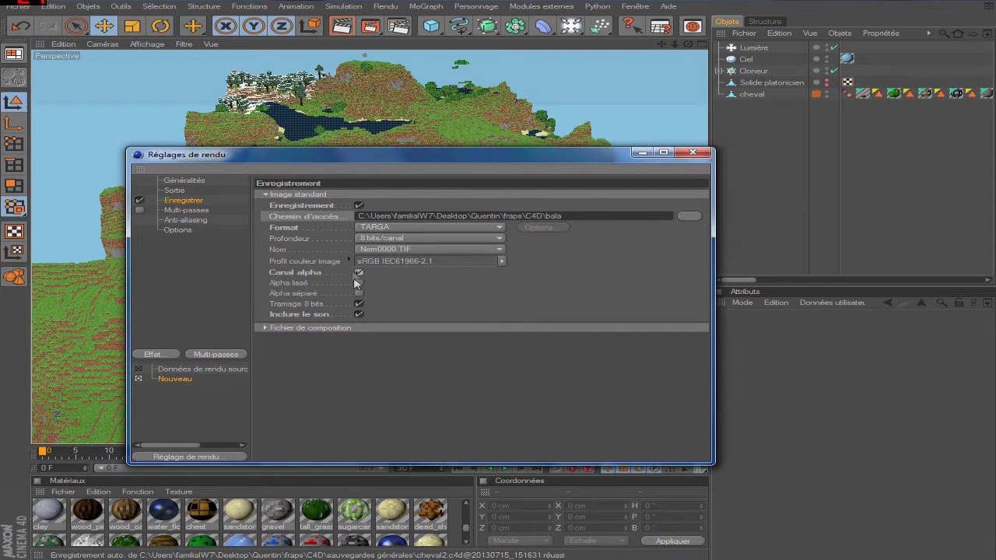
click(404, 230)
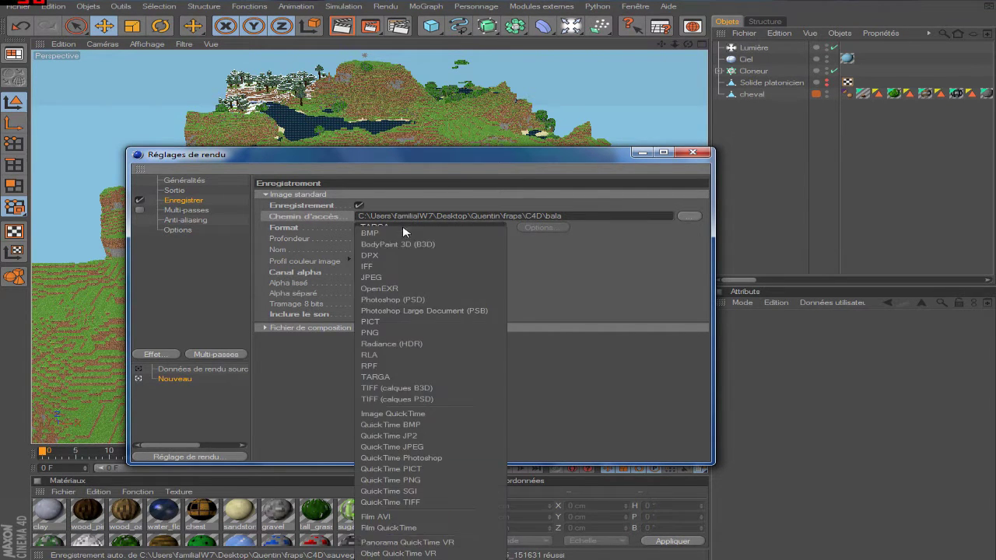
click(660, 299)
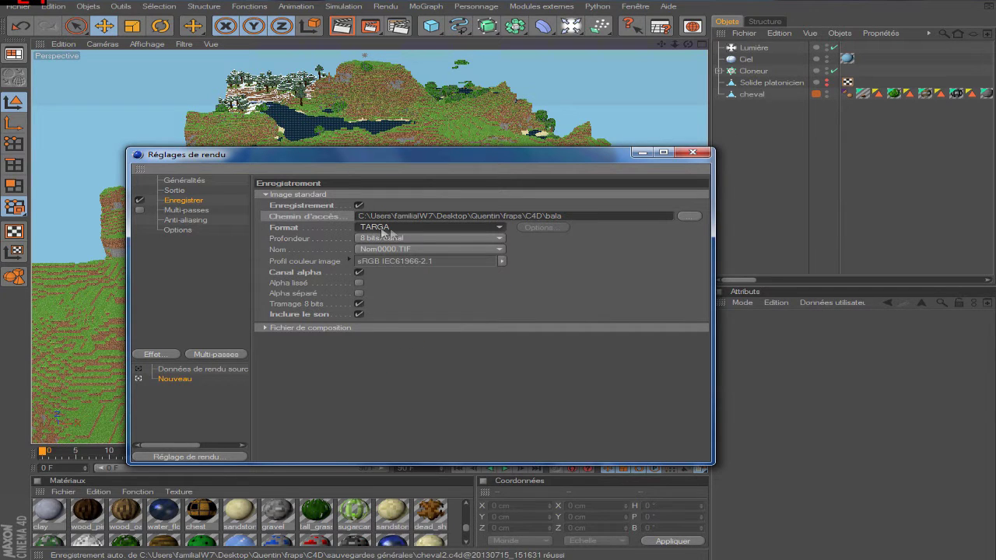
click(359, 273)
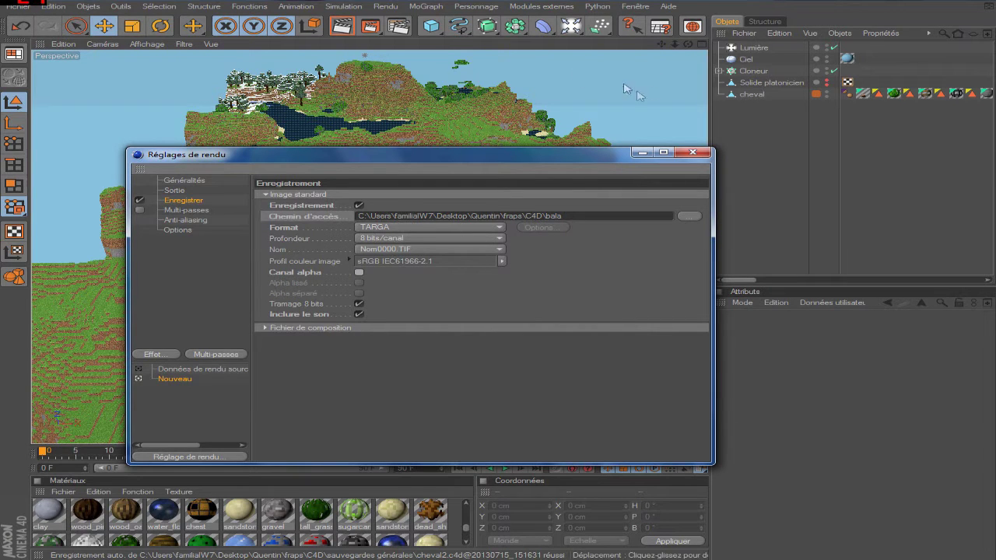
Untick 'Inclure le son' so sound isn't saved, then show the Multi-passes page.
click(749, 59)
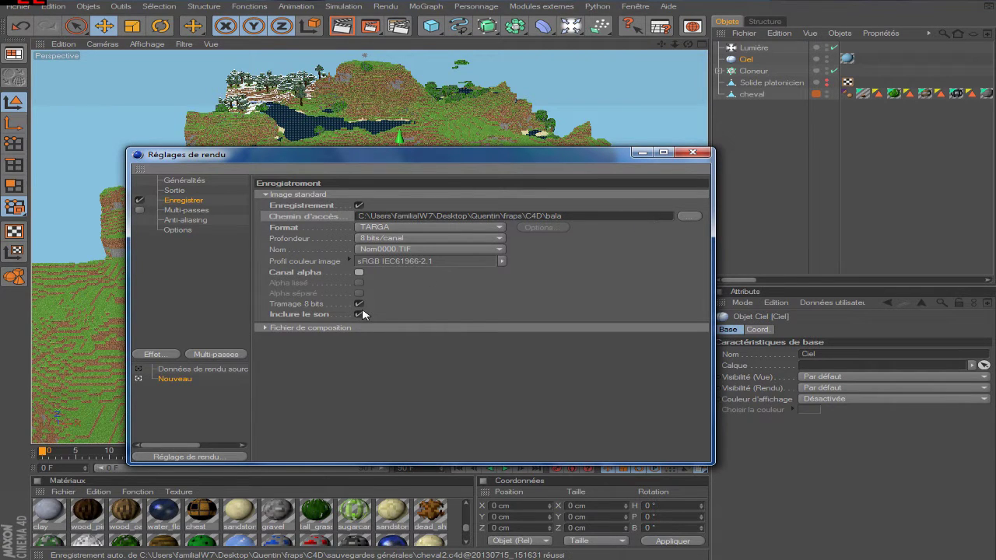
click(298, 317)
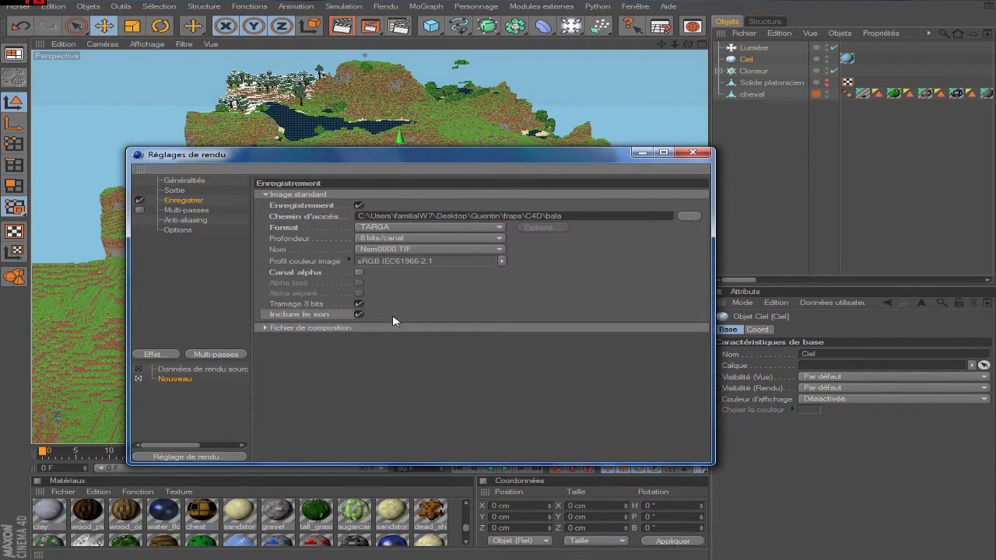
drag(502, 156, 486, 98)
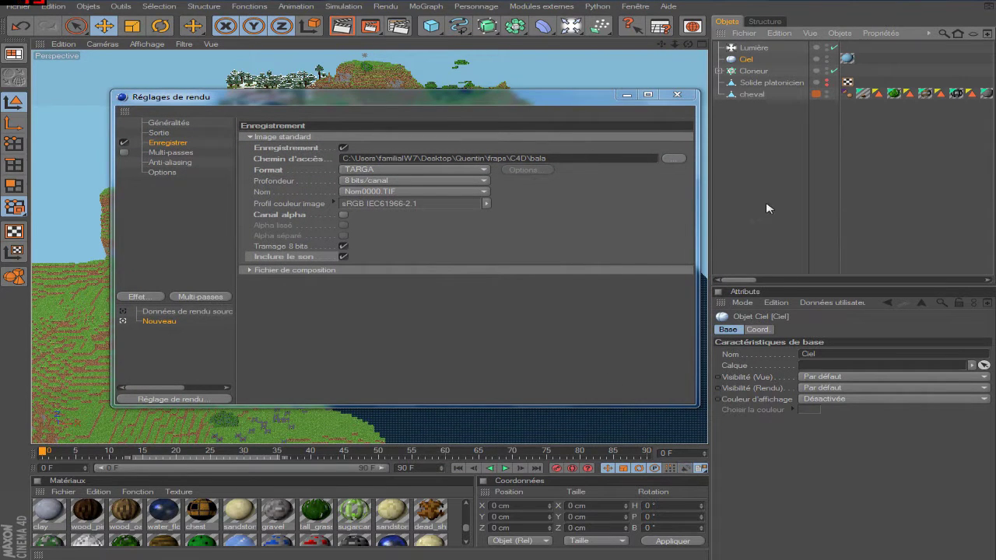
click(343, 258)
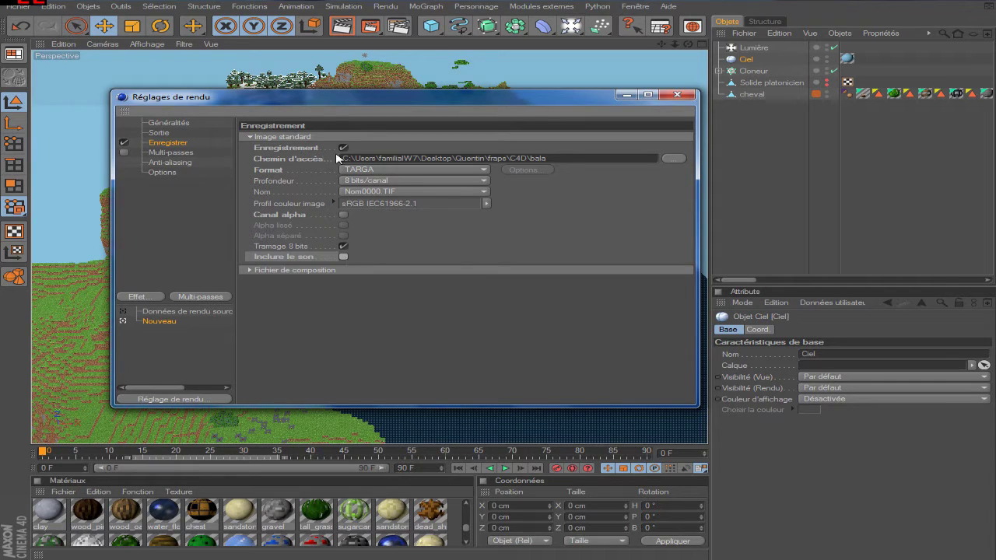
click(173, 153)
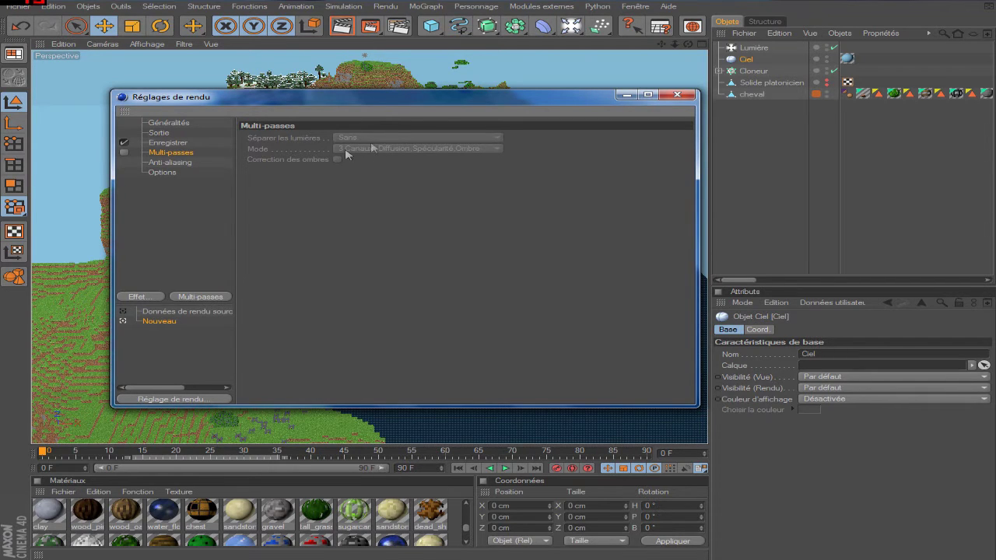
Leave multi-pass rendering off and bring the view close to the terrain.
click(124, 153)
click(124, 153)
click(171, 163)
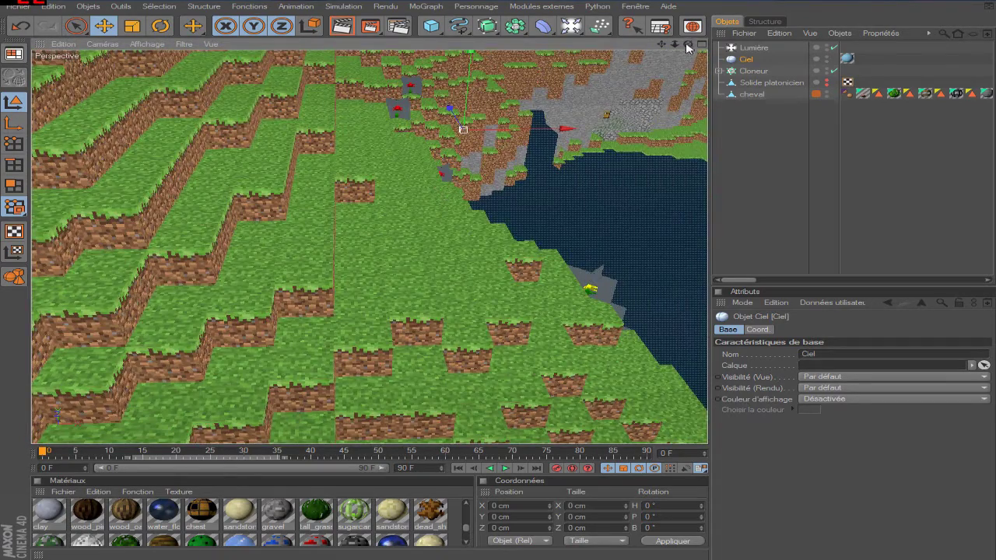
drag(688, 44, 688, 48)
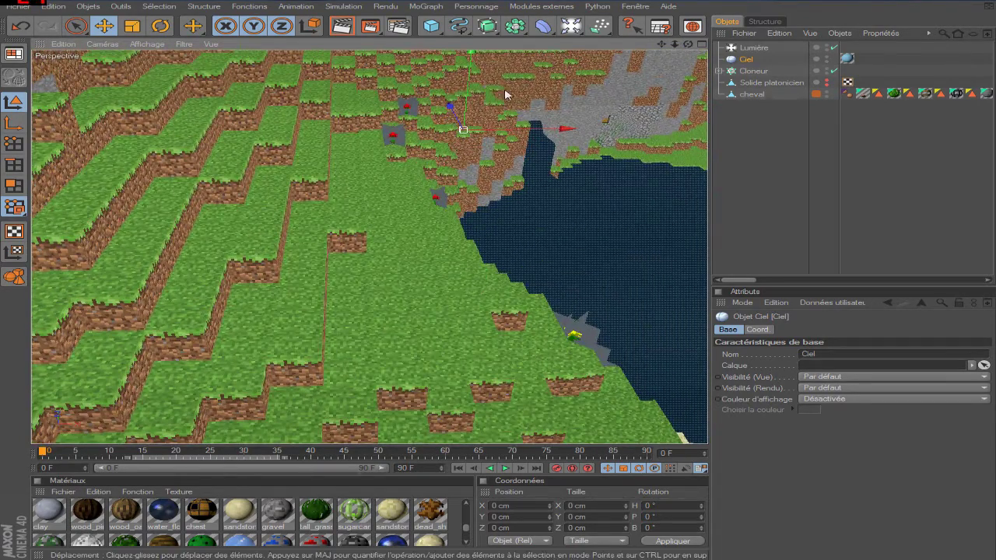
Set anti-aliasing to Sans and render a preview of the terrain in the viewport.
click(398, 26)
click(418, 137)
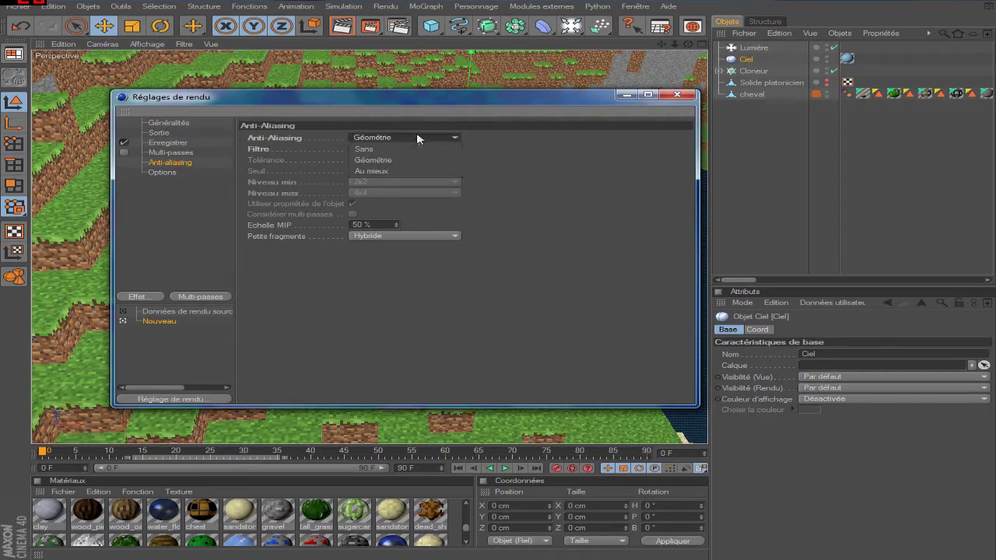
click(414, 149)
click(678, 95)
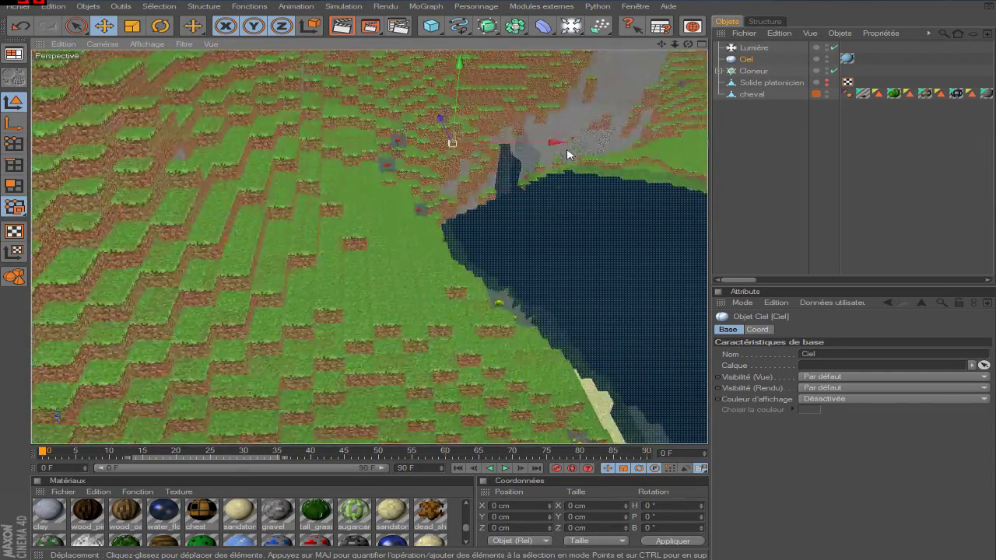
click(360, 32)
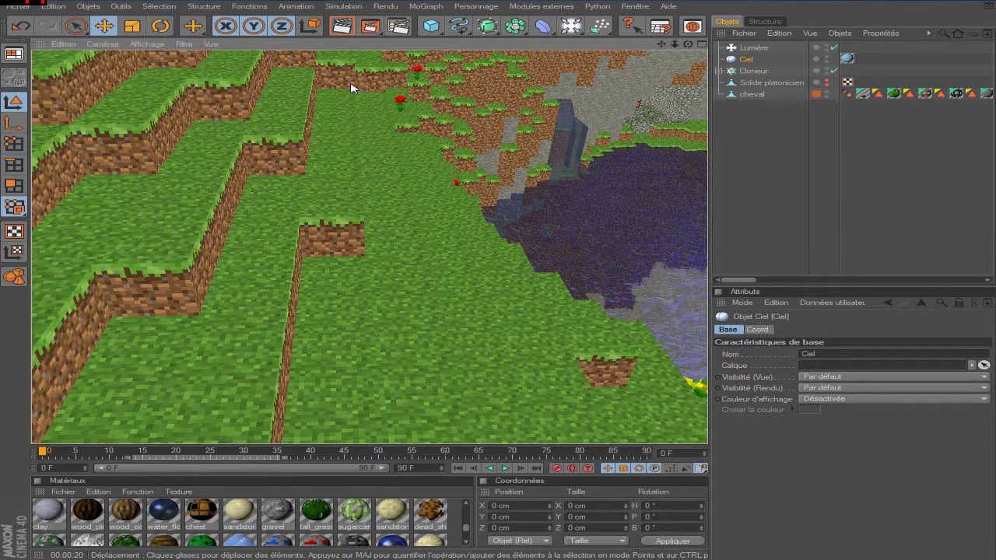
click(398, 26)
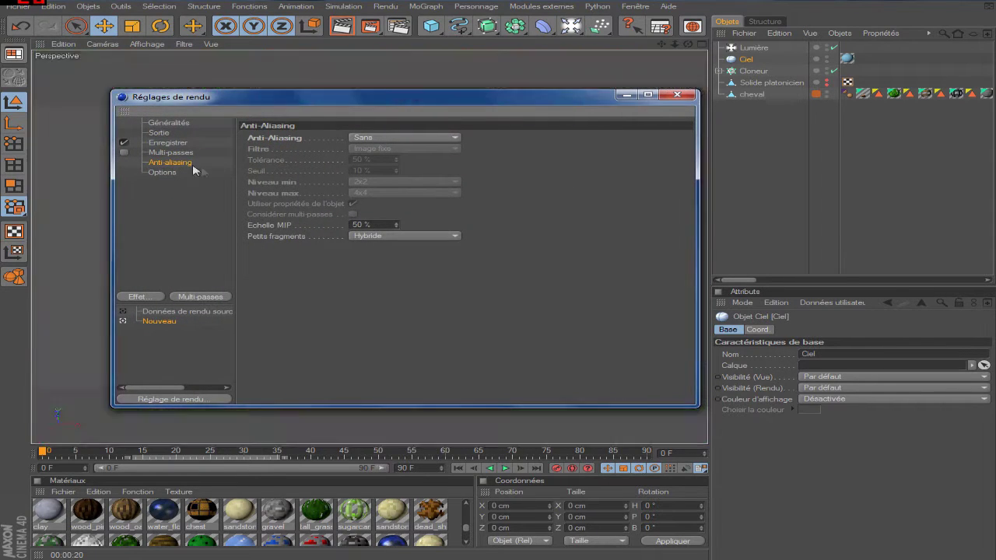
Set anti-aliasing mode to Au mieux with the Animation filter.
click(361, 137)
click(376, 172)
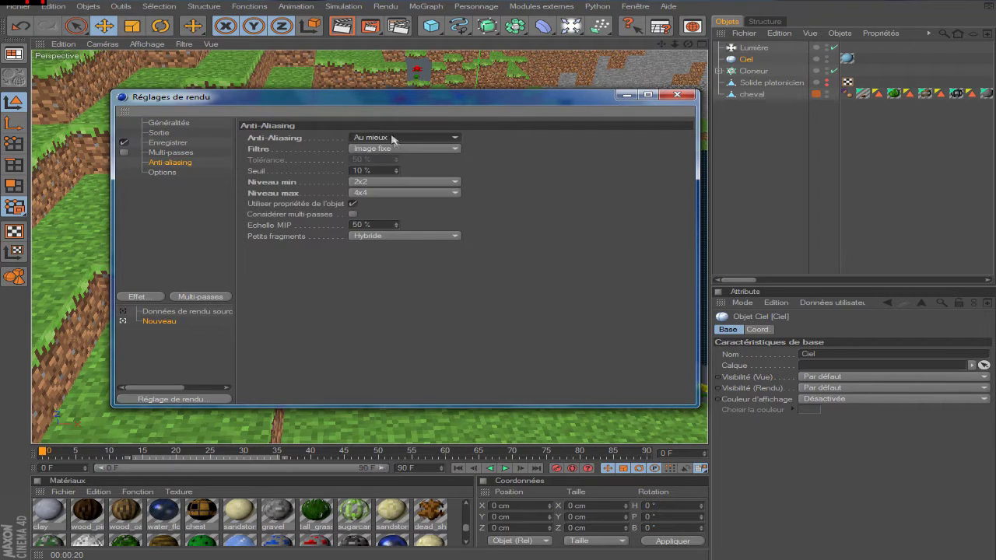
click(405, 153)
click(405, 155)
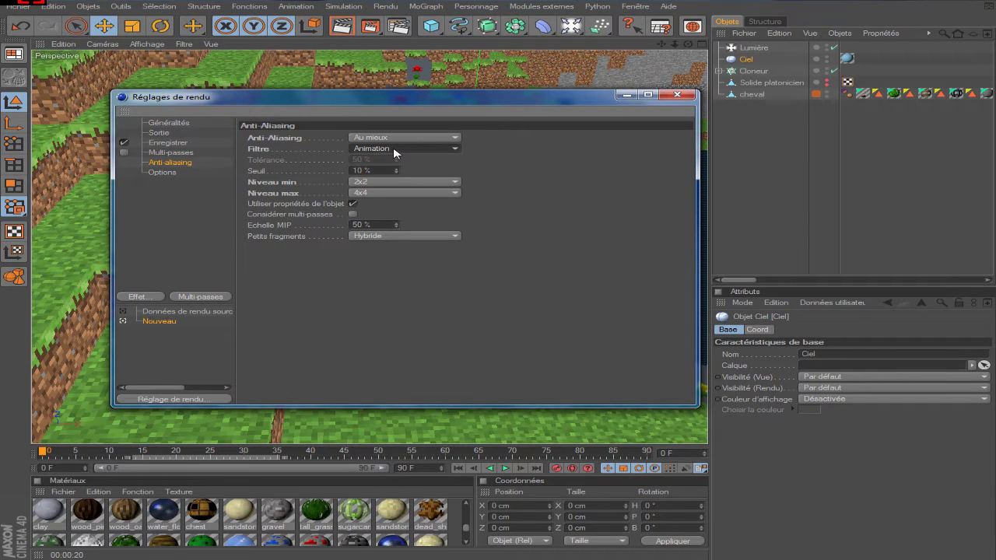
click(366, 150)
click(375, 159)
click(398, 147)
click(394, 170)
Set the anti-aliasing minimum level to 1x1 and maximum level to 2x2.
click(420, 185)
click(410, 193)
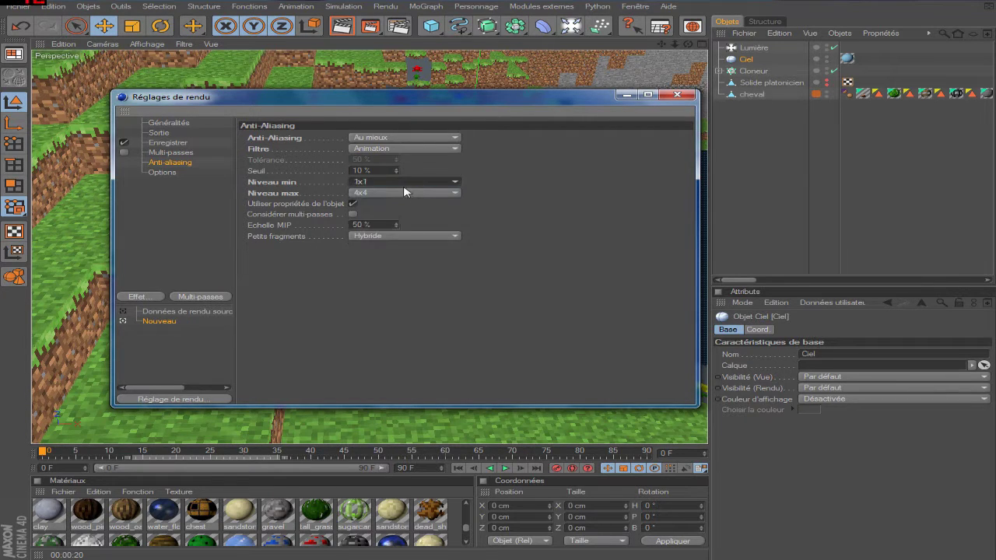
click(407, 194)
click(404, 218)
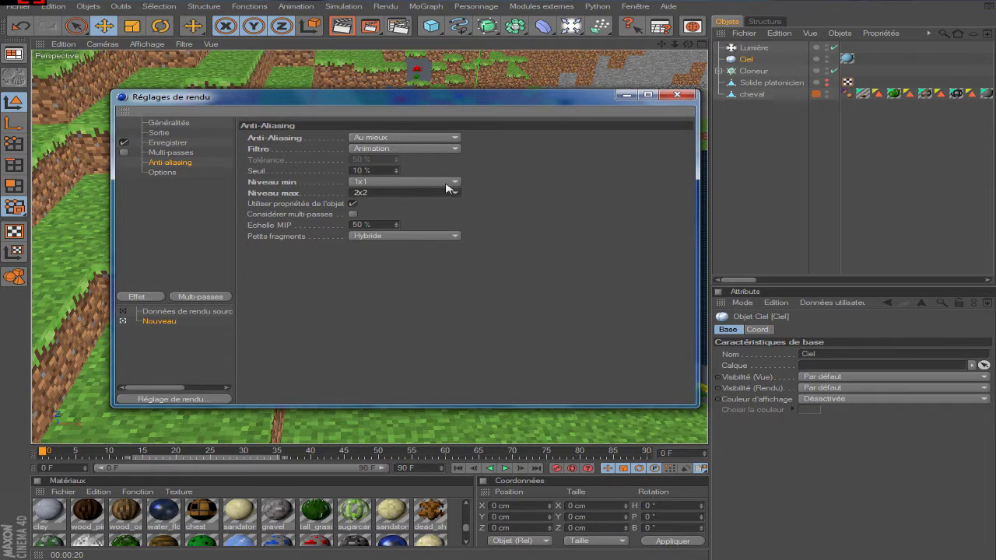
click(452, 186)
click(438, 204)
click(436, 194)
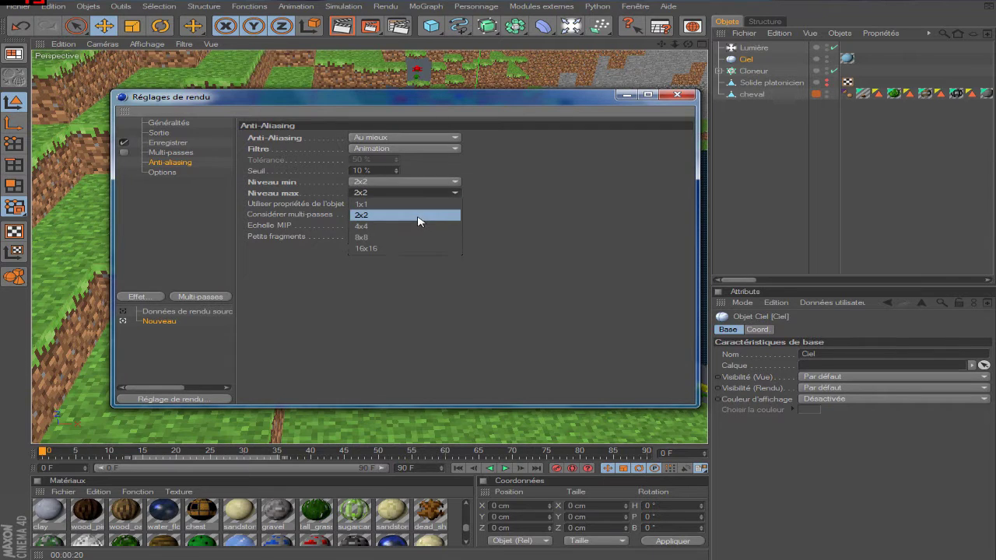
click(421, 225)
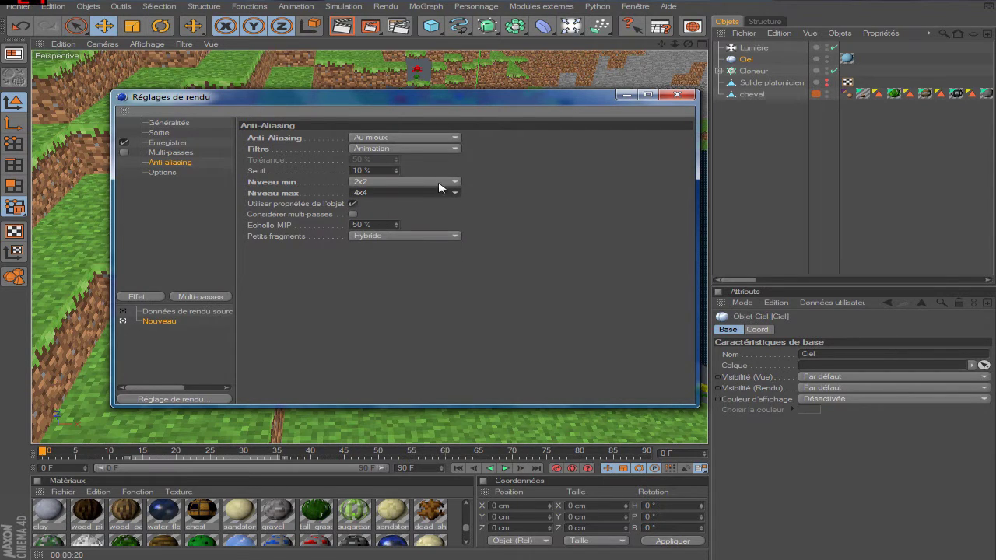
click(413, 182)
click(411, 192)
click(411, 192)
click(410, 217)
click(161, 172)
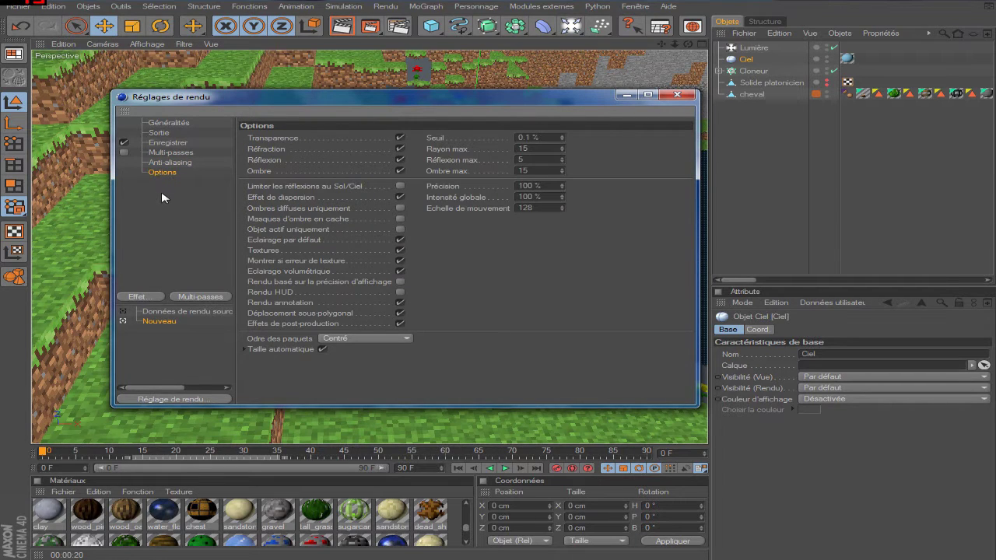
Try a Correction couleur effect at 22% saturation, -37% brightness and 33% contrast.
click(149, 299)
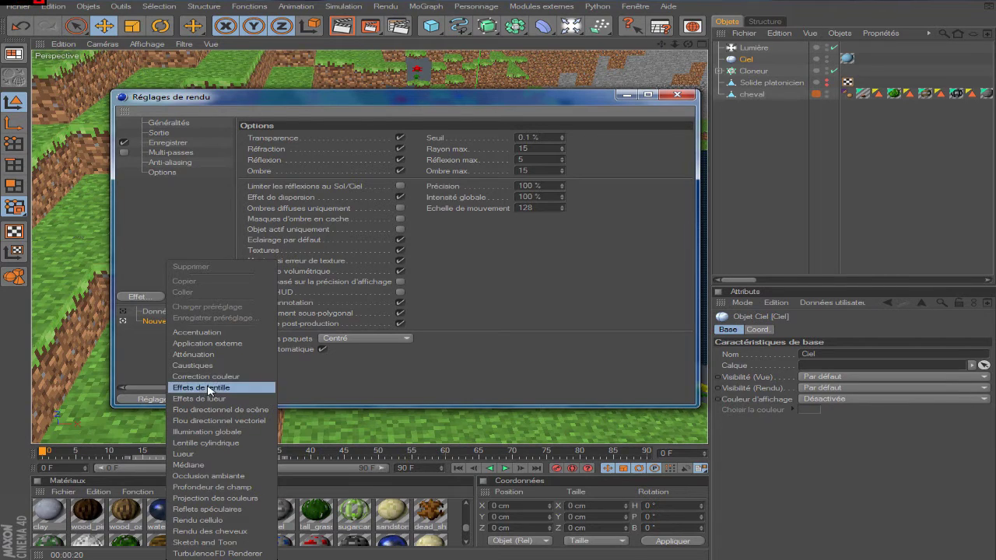
click(207, 376)
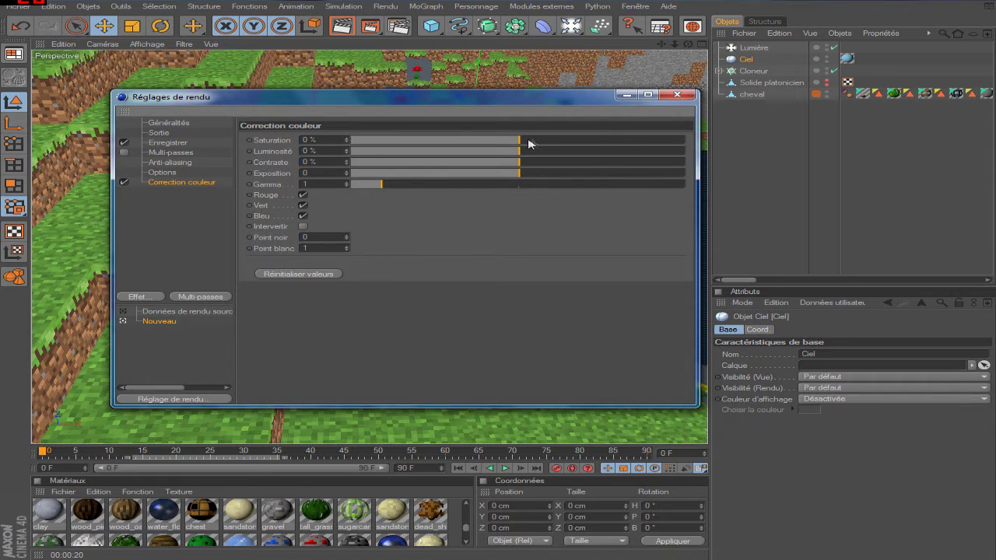
drag(533, 146, 565, 151)
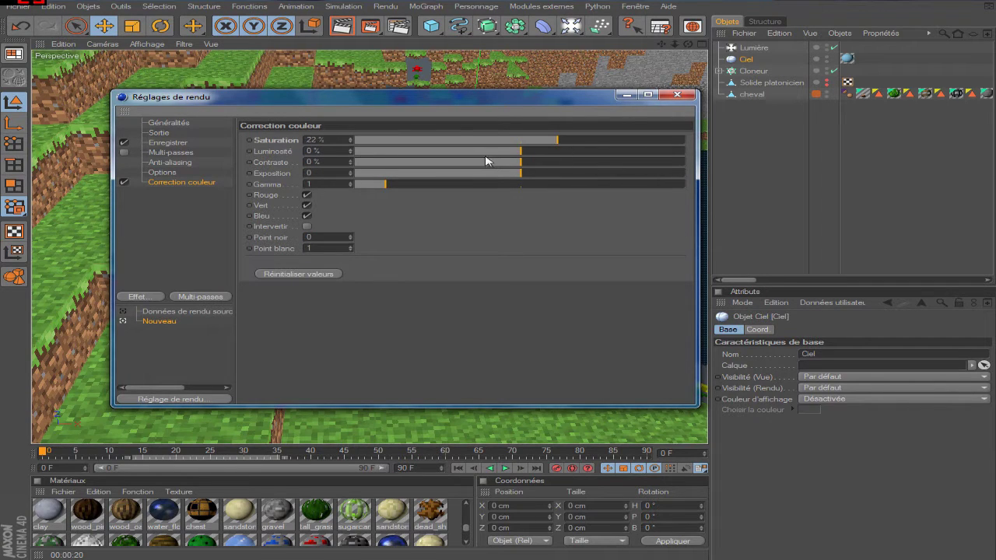
drag(475, 151, 461, 151)
drag(523, 162, 576, 162)
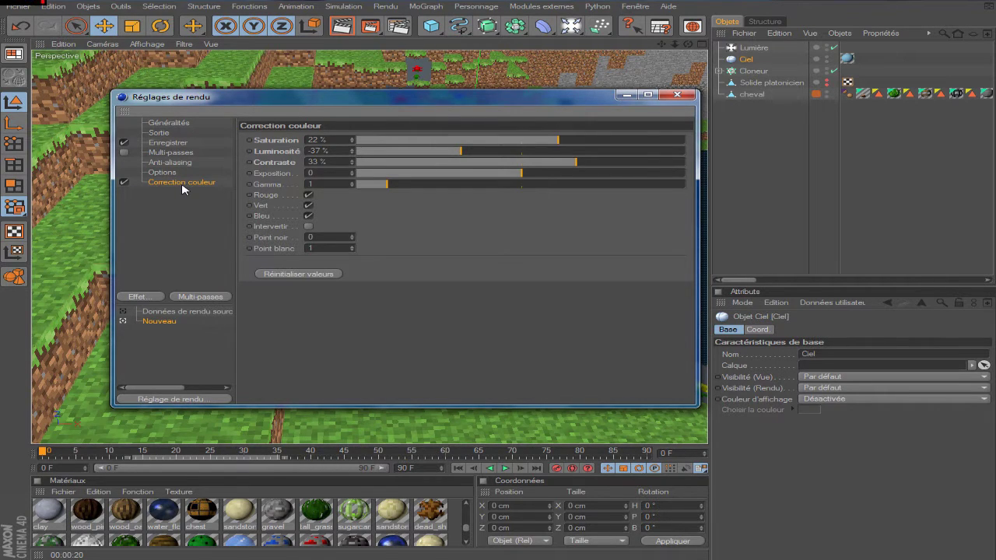
Delete the colour correction and add the Effets de lentille post-effect instead.
key(Delete)
click(139, 296)
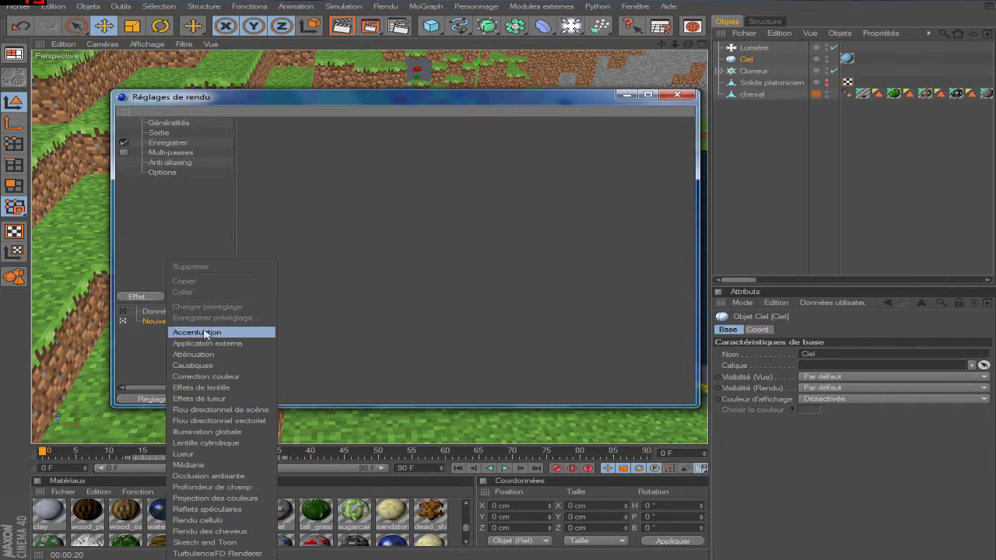
click(217, 387)
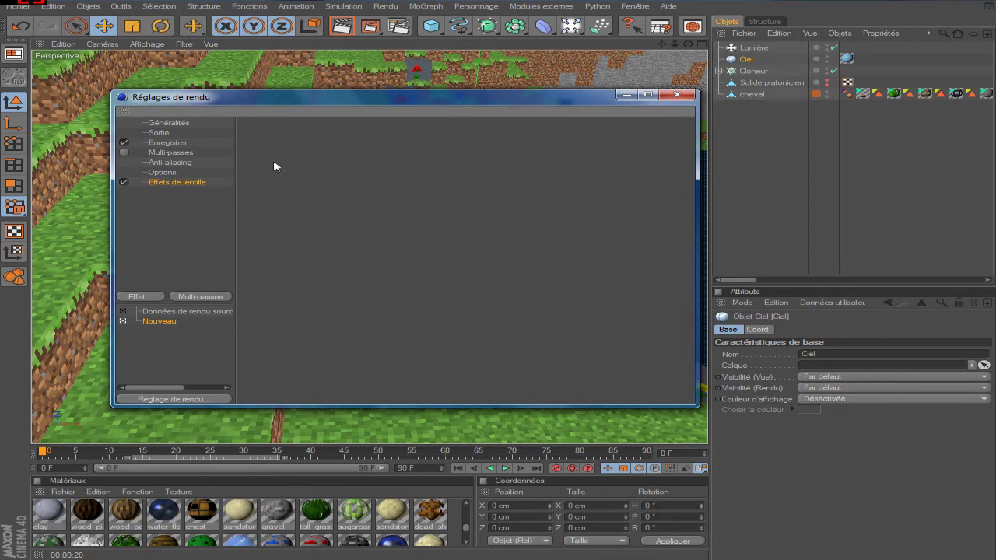
Add a new light and raise it high above the terrain to Y 6106 cm.
click(691, 95)
scroll(610, 111, down, 3)
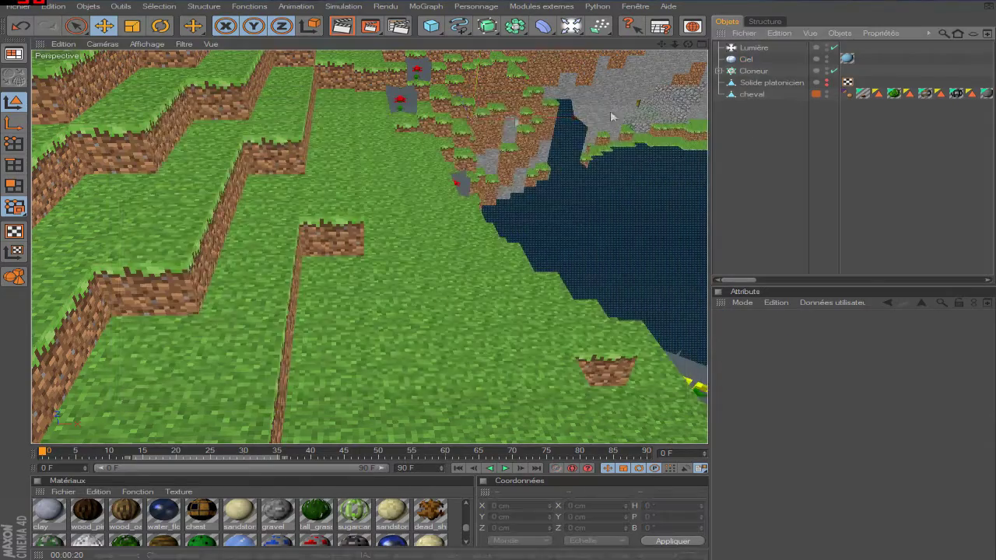
scroll(497, 122, down, 3)
scroll(495, 123, down, 3)
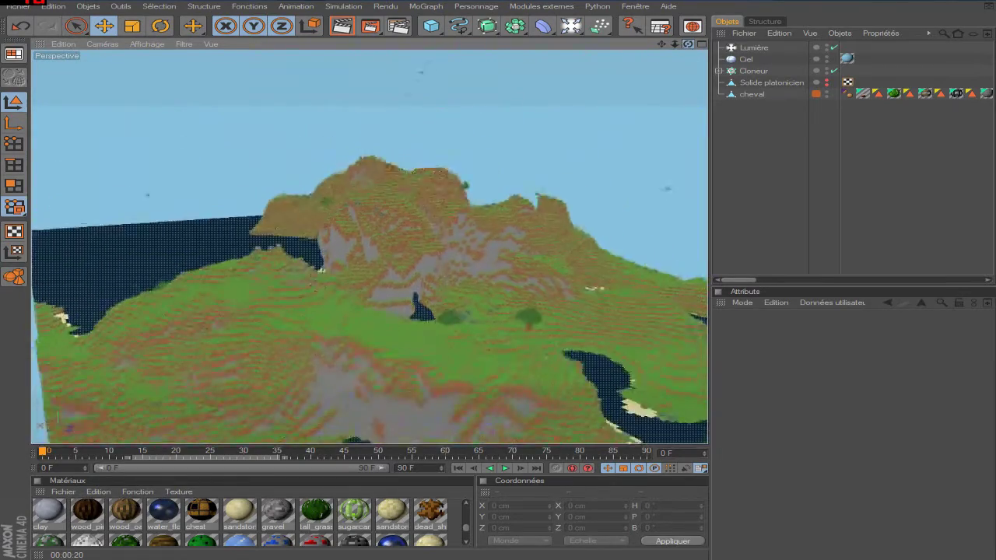
click(572, 26)
click(622, 36)
drag(399, 302, 398, 156)
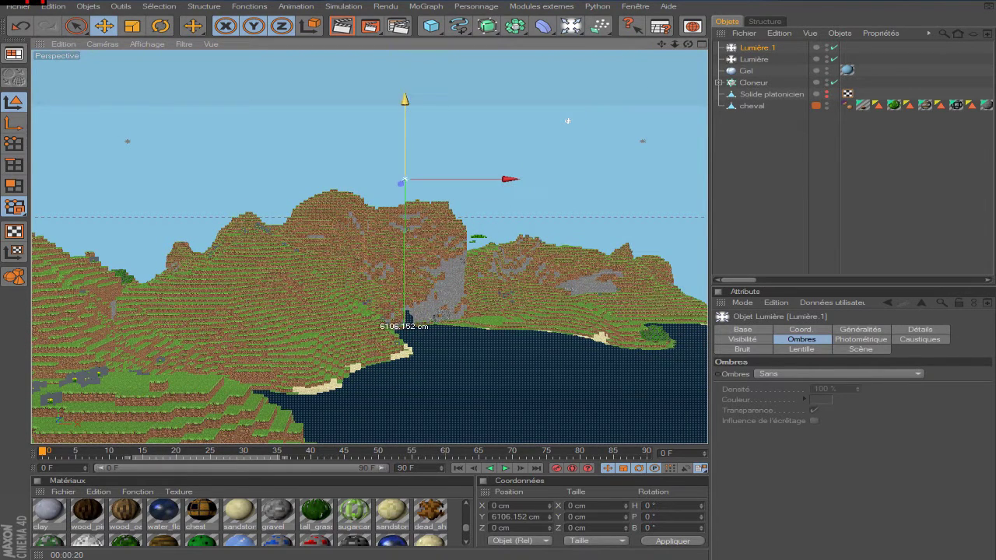
Give the light a Soleil 2 lens glow and a Caméscope reflection.
click(920, 339)
click(792, 351)
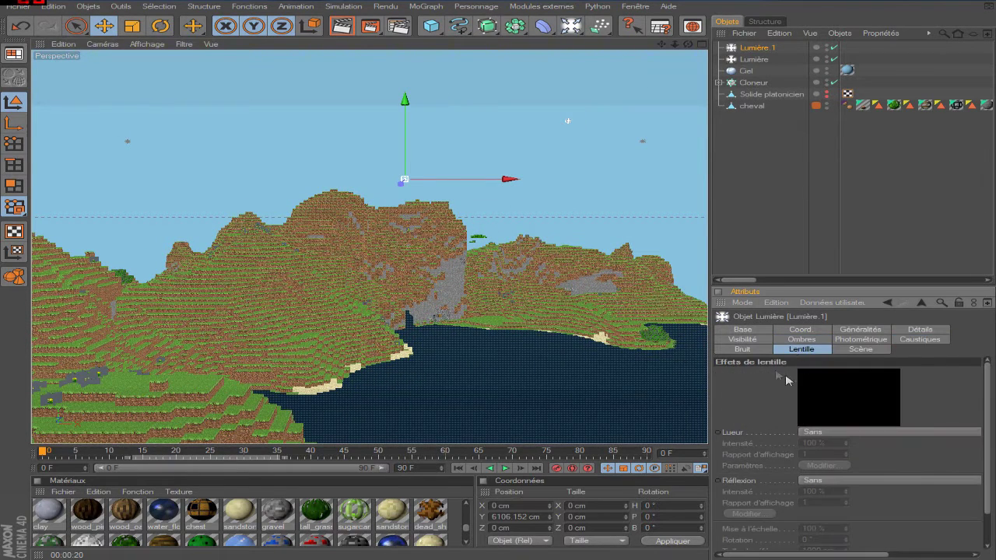
click(838, 432)
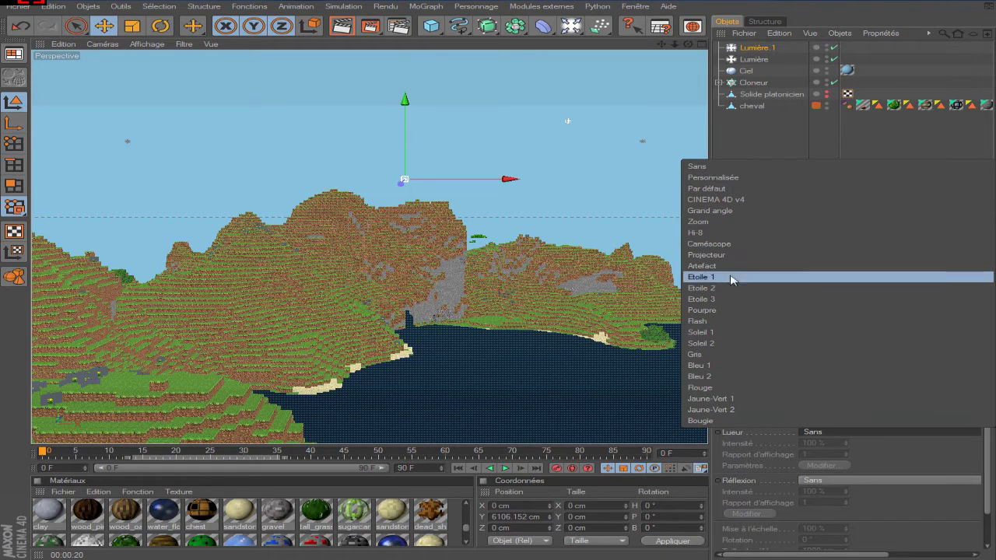
click(734, 246)
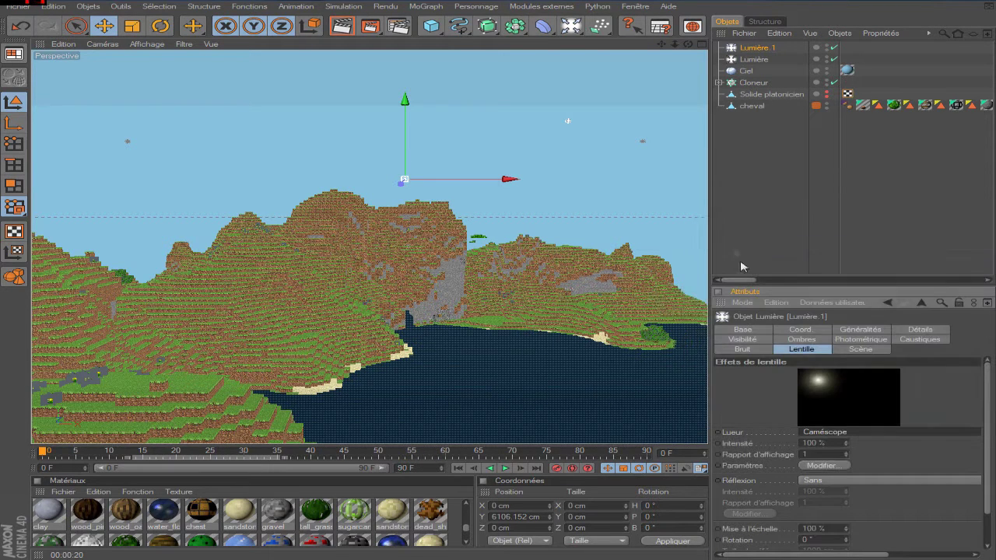
click(865, 479)
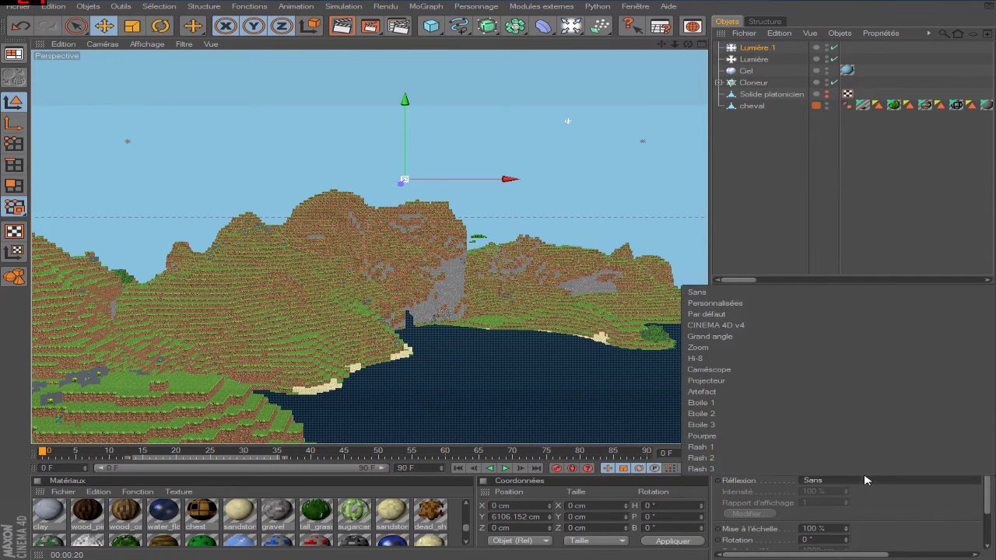
click(802, 371)
click(870, 432)
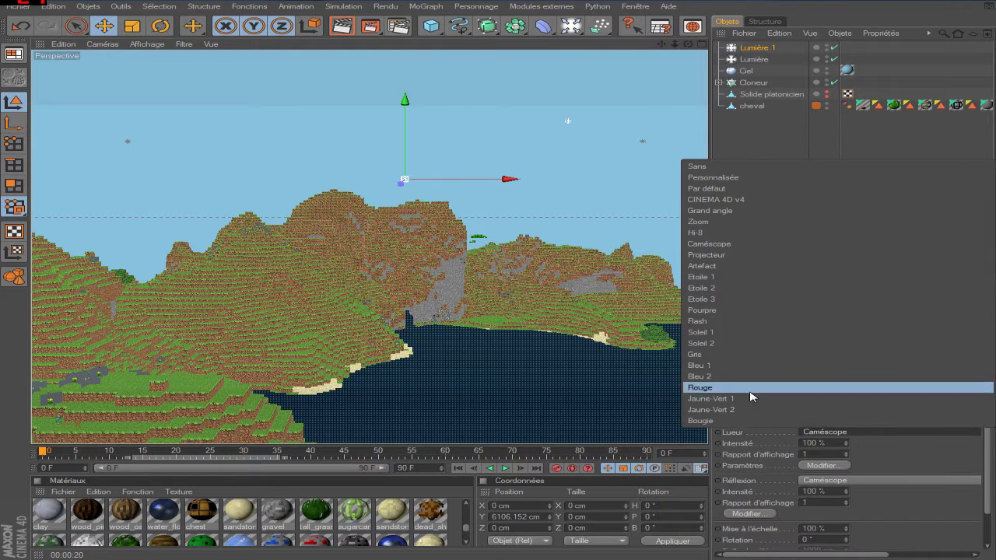
click(837, 426)
scroll(851, 434, down, 1)
scroll(851, 434, down, 1)
scroll(851, 434, down, 1)
scroll(852, 436, down, 1)
scroll(852, 437, down, 1)
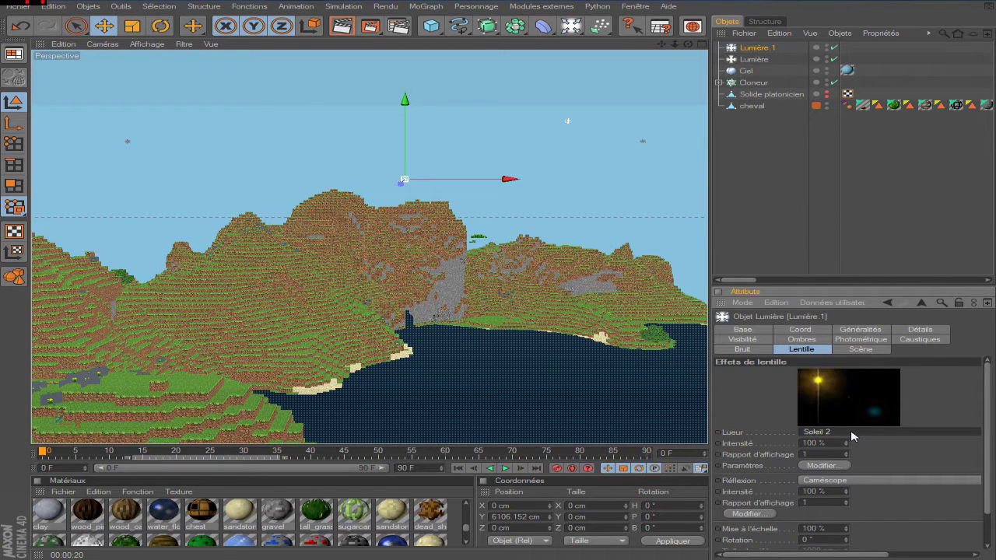
click(469, 133)
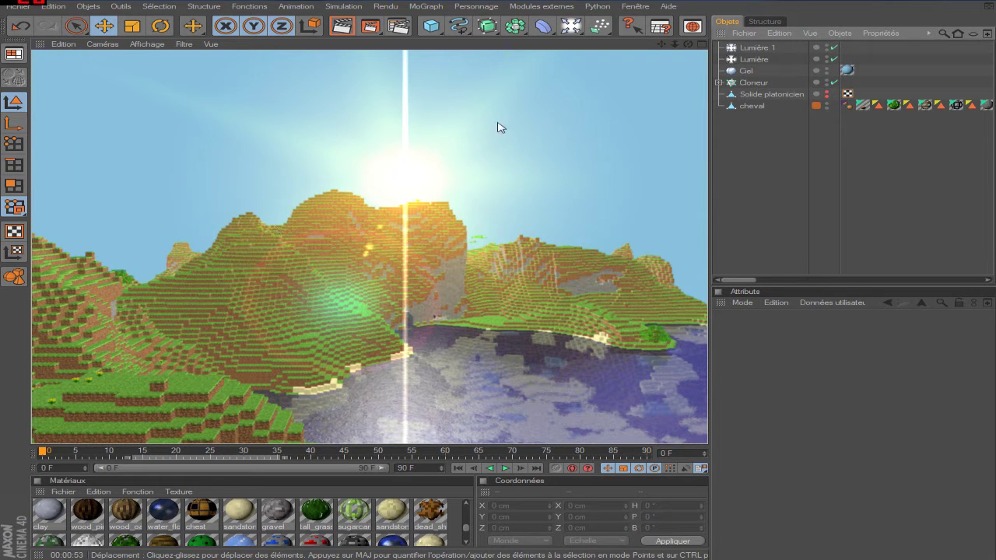
Clear the render preview and show Lumière.1's Lentille settings.
click(397, 26)
click(627, 95)
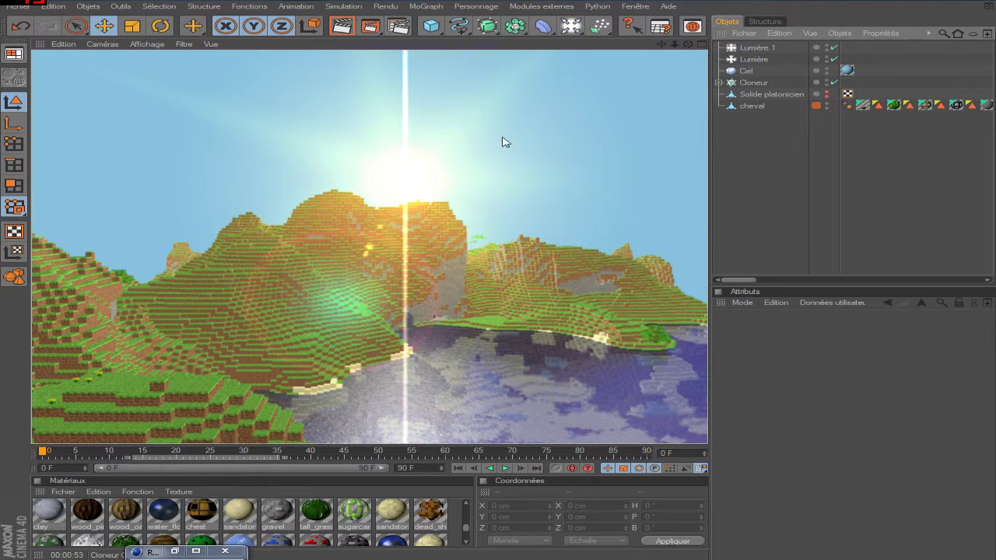
click(755, 48)
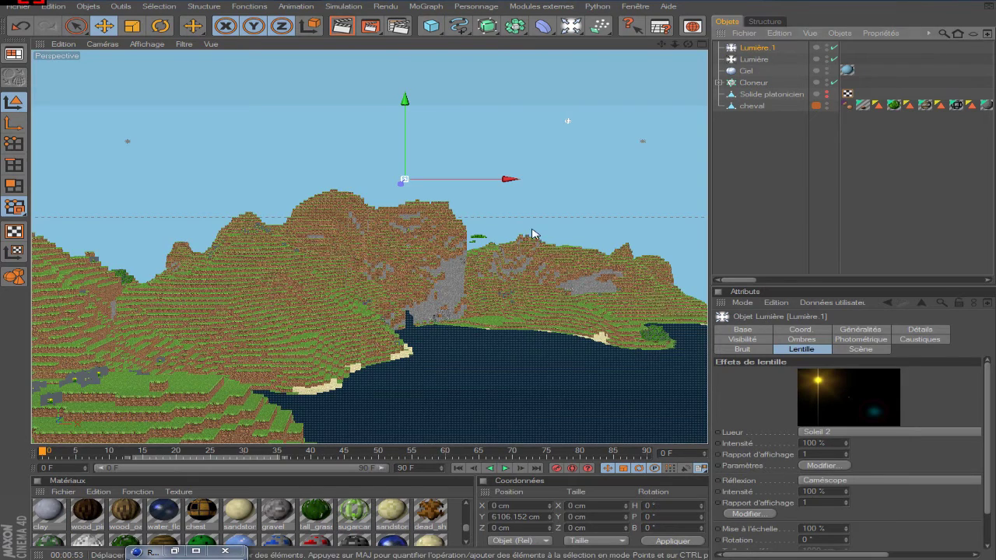
Set Lumière.1's glow to Flash, reflection to Zoom, and fade toward screen edges.
scroll(370, 242, up, 2)
click(842, 438)
click(842, 438)
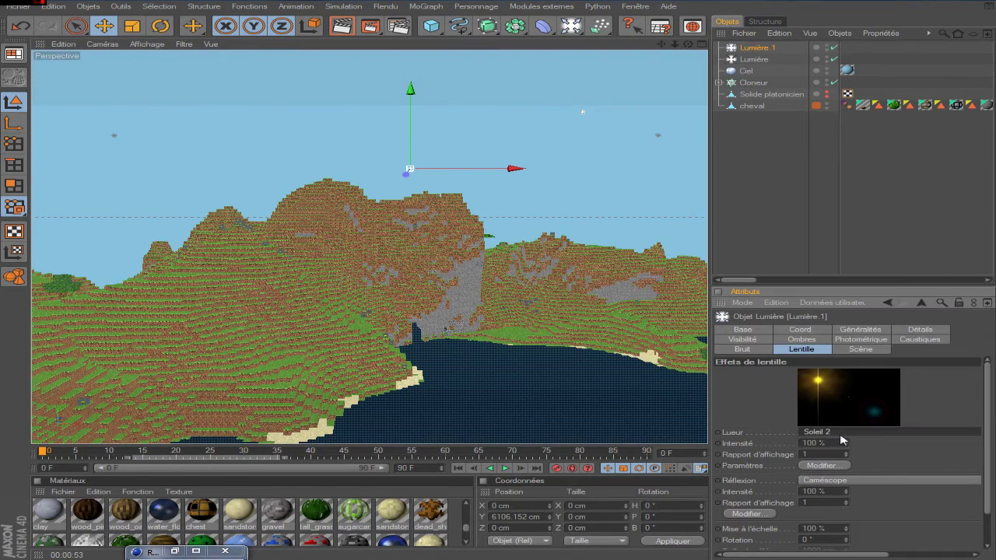
scroll(842, 438, down, 2)
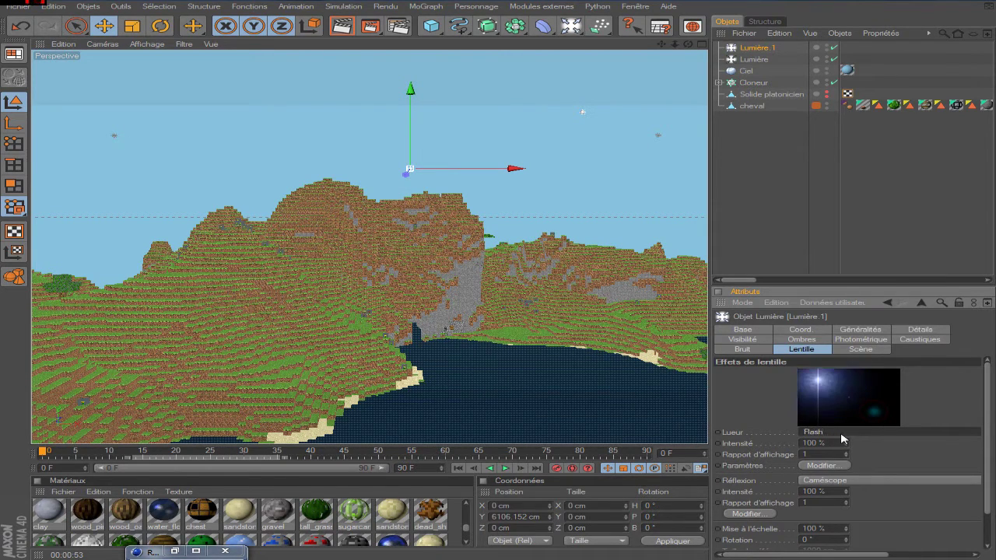
click(866, 482)
click(866, 482)
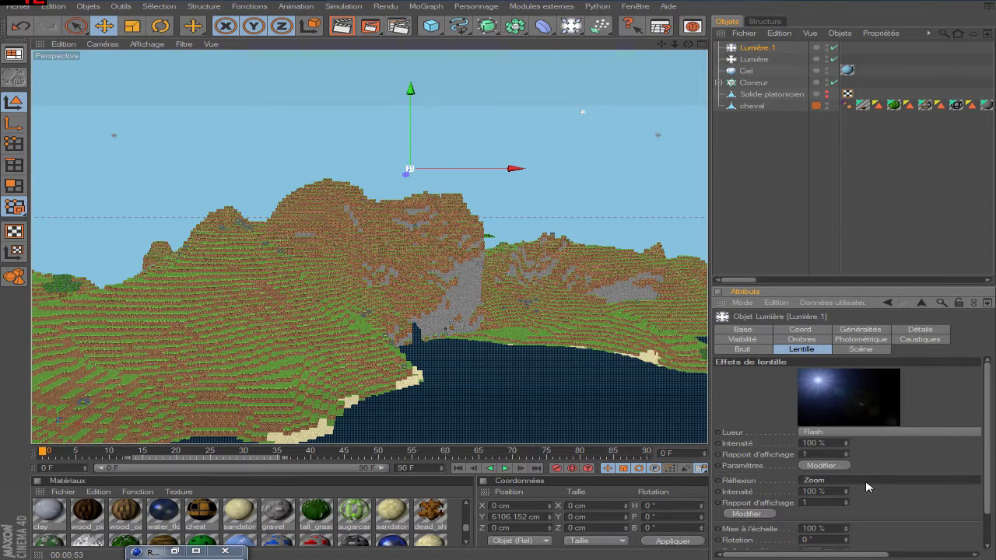
scroll(974, 482, down, 2)
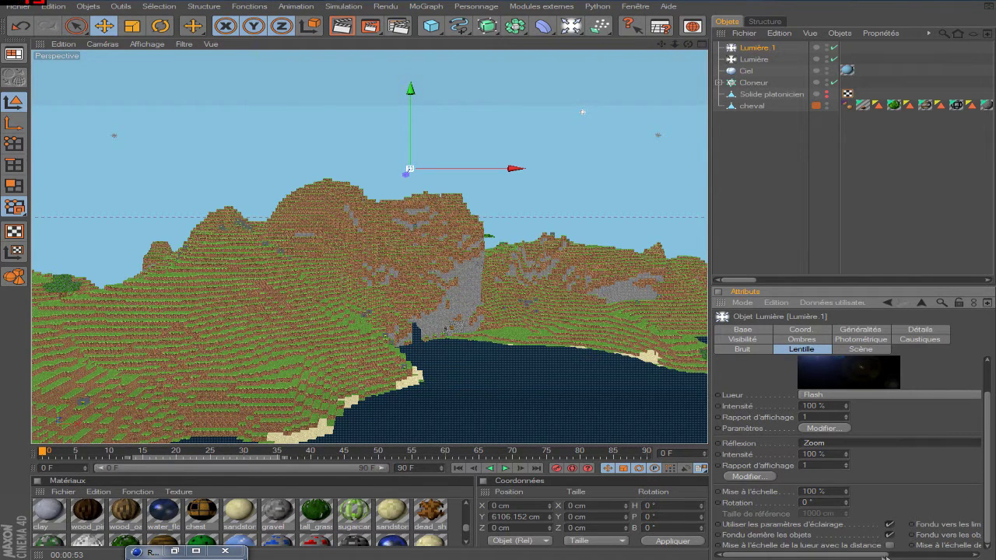
drag(884, 557, 955, 558)
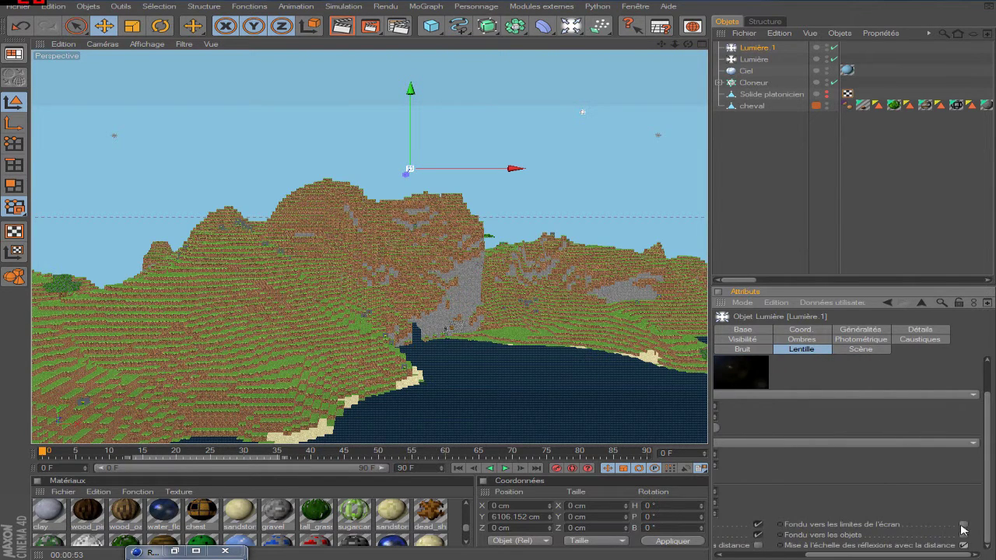
click(962, 525)
drag(831, 556, 789, 555)
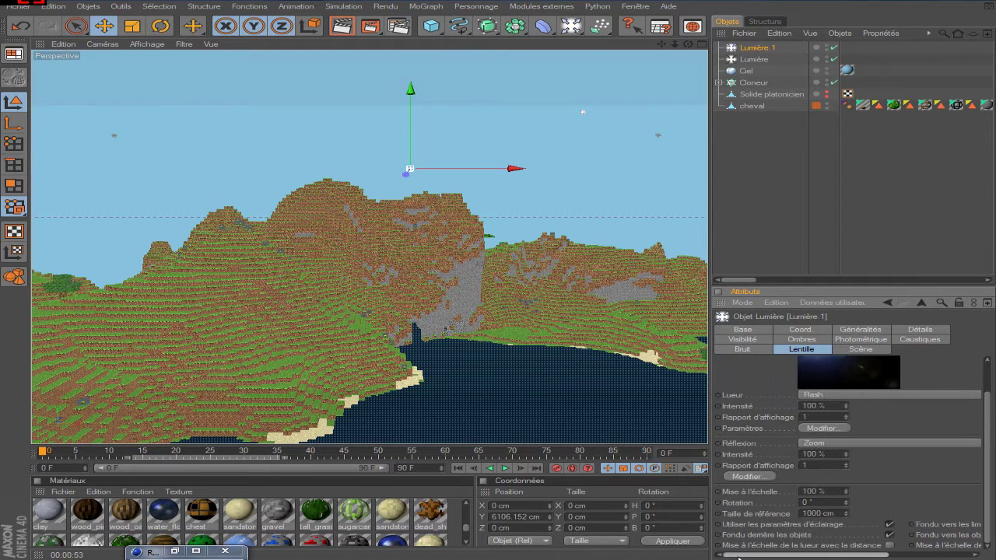
Delete the Lumière.1 light from the scene.
click(756, 47)
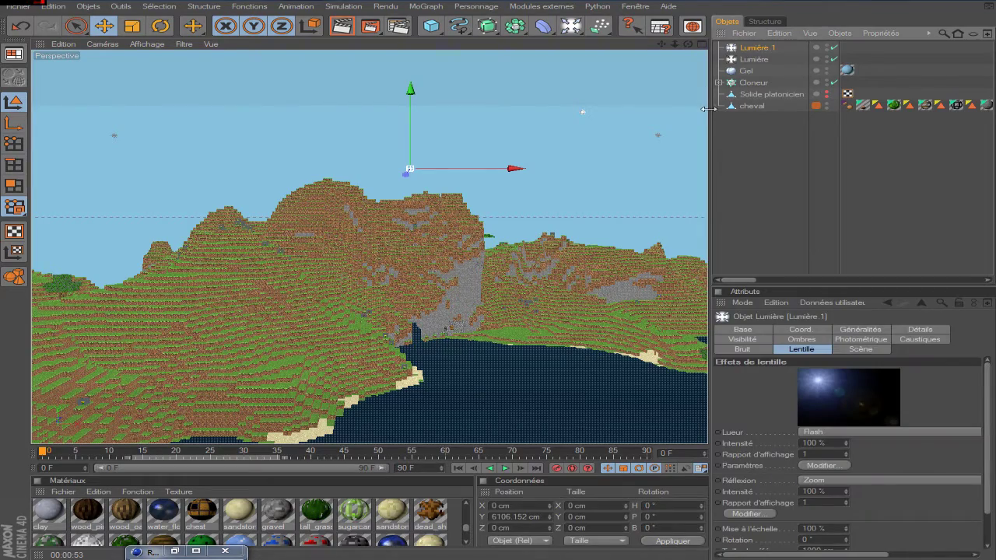
key(Delete)
scroll(640, 132, up, 3)
scroll(651, 109, up, 2)
scroll(580, 164, up, 2)
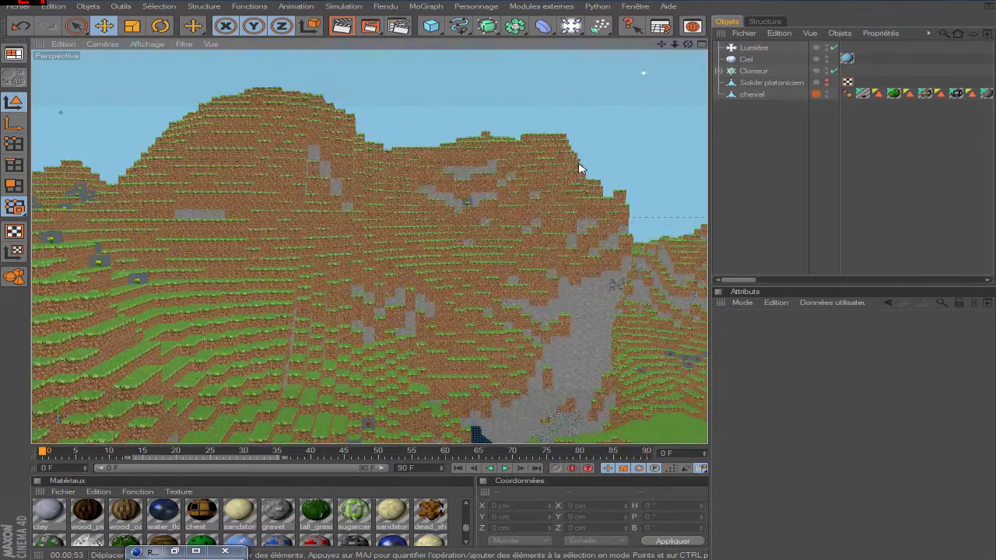
Replace the Effets de lentille render effect with Effets de lueur.
scroll(580, 165, up, 3)
scroll(665, 53, down, 3)
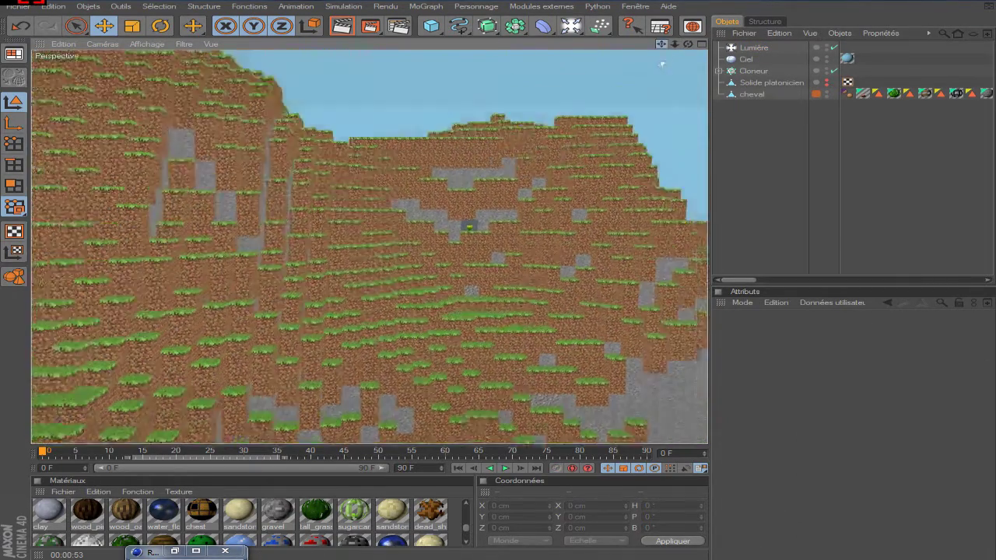
scroll(666, 53, down, 3)
drag(688, 43, 653, 46)
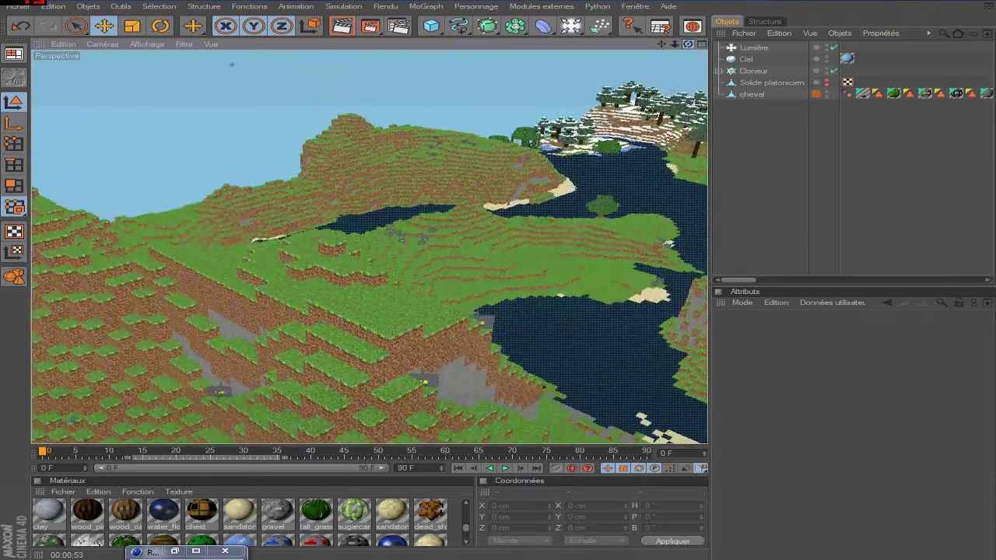
click(398, 26)
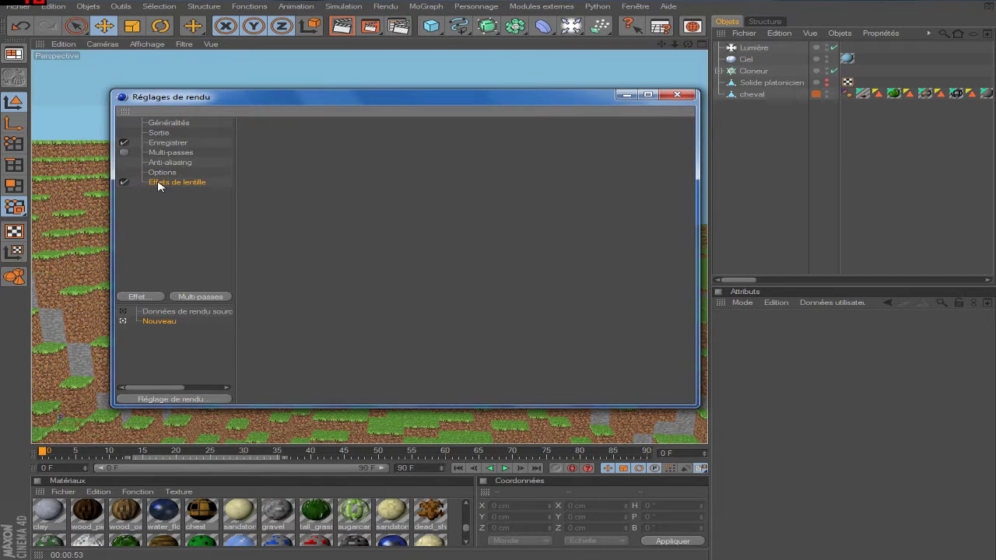
key(Delete)
click(137, 297)
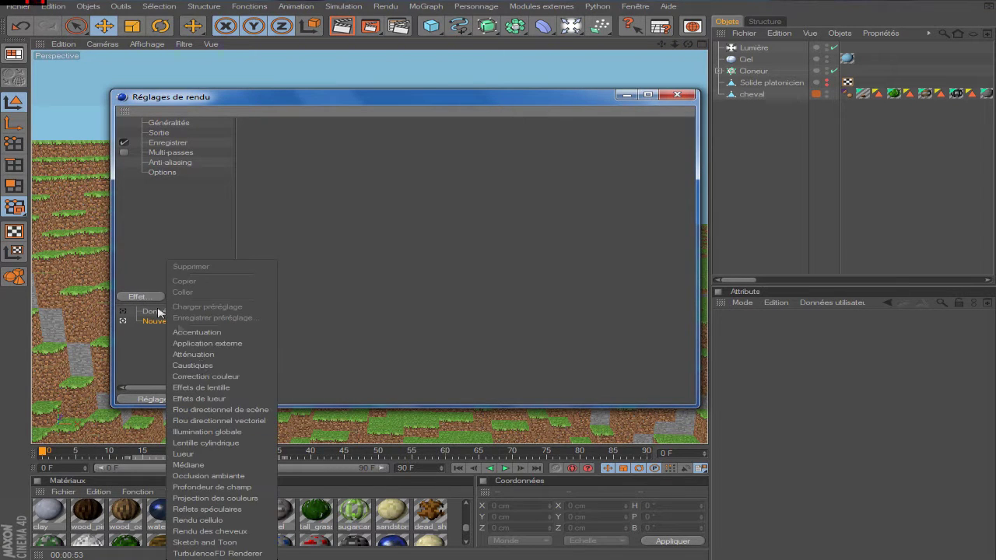
click(220, 398)
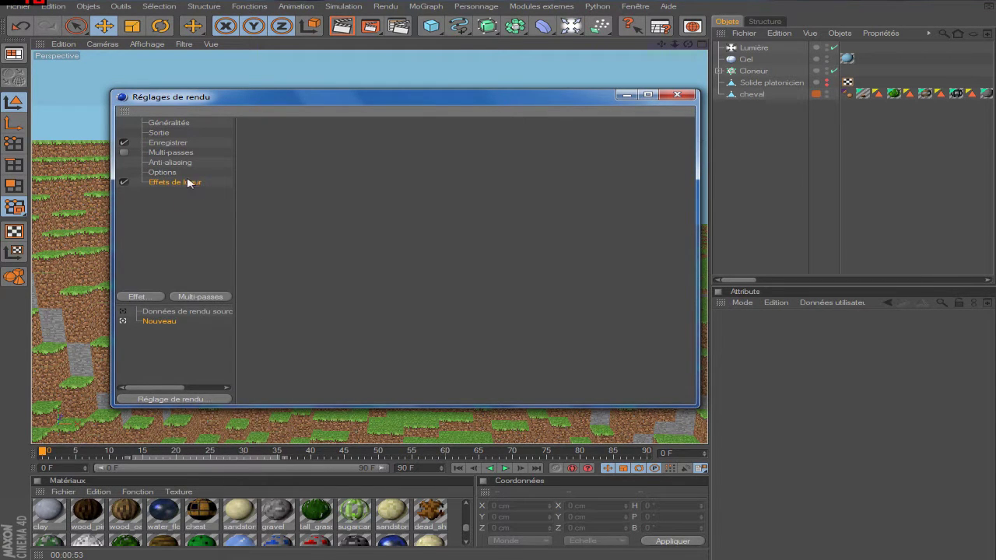
Open the sandstone_top material and turn on its Lueur channel.
click(676, 94)
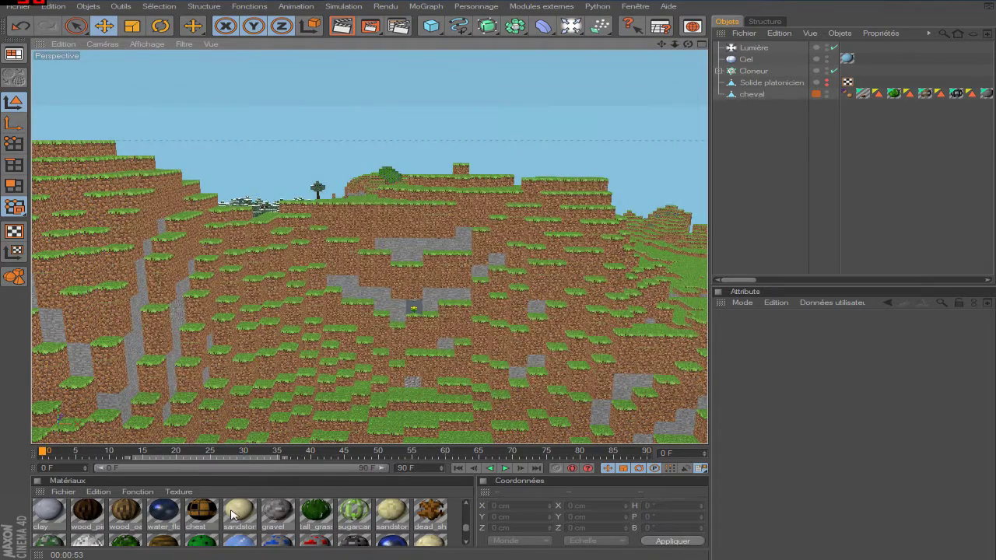
double_click(233, 513)
click(317, 313)
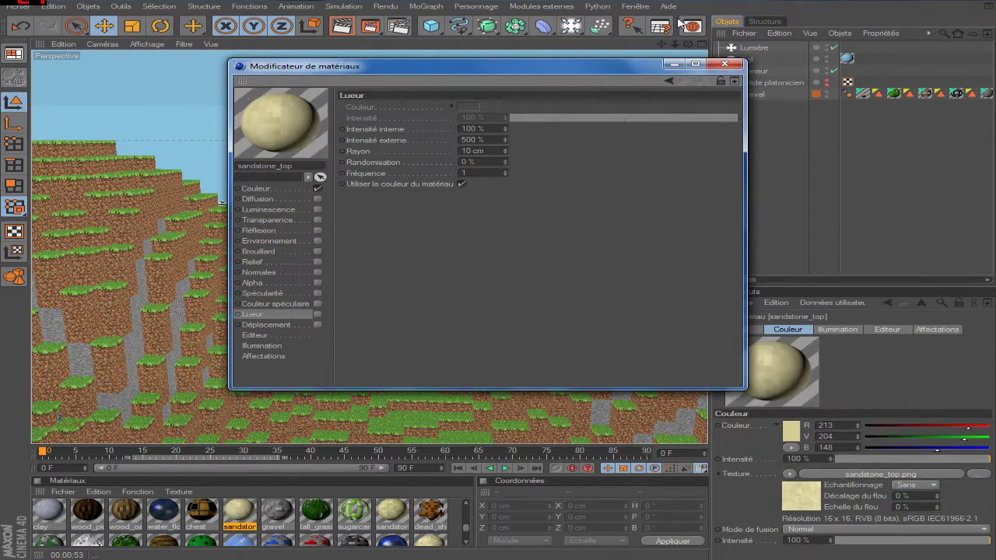
Swap the Effets de lueur render effect for Illumination globale, then hide the render settings.
click(725, 63)
key(ctrl+b)
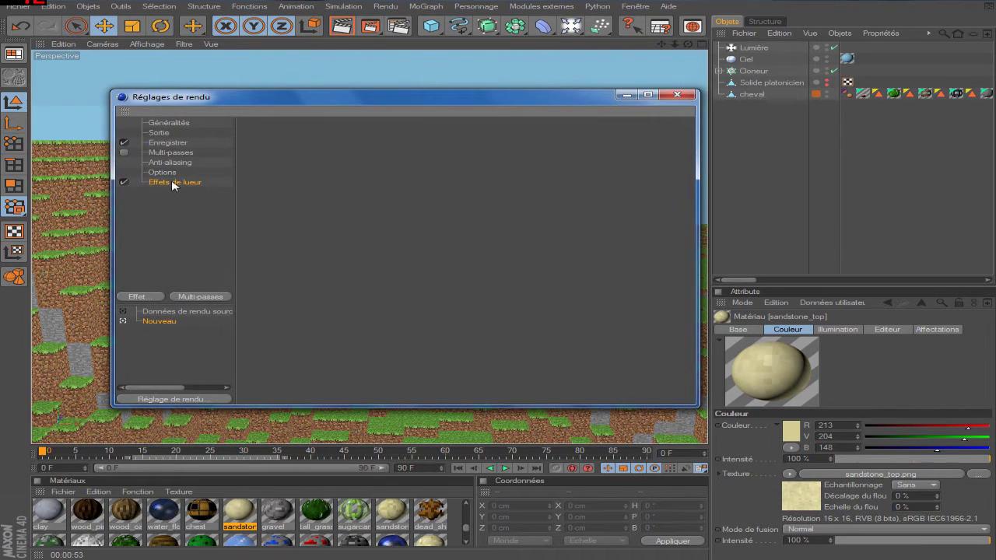
key(Delete)
click(137, 297)
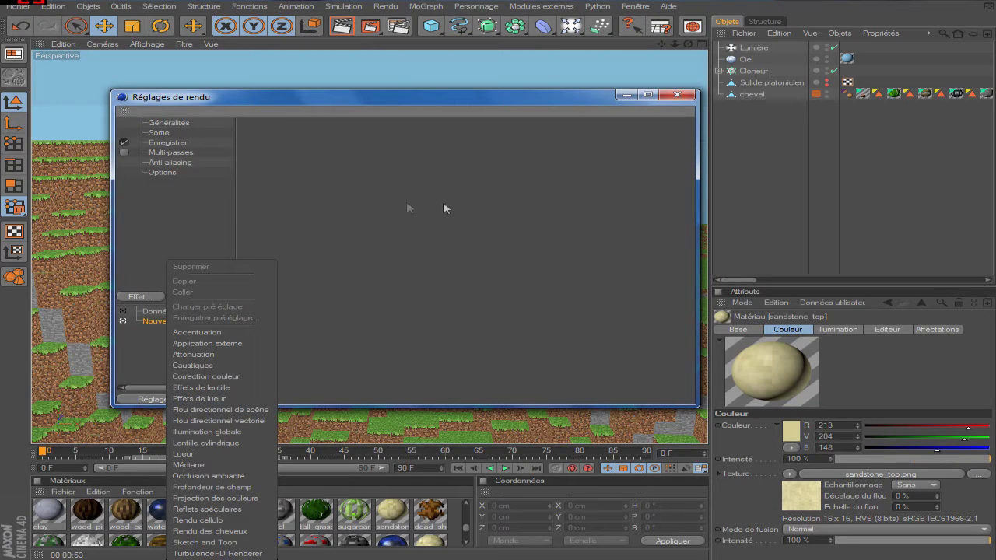
click(209, 433)
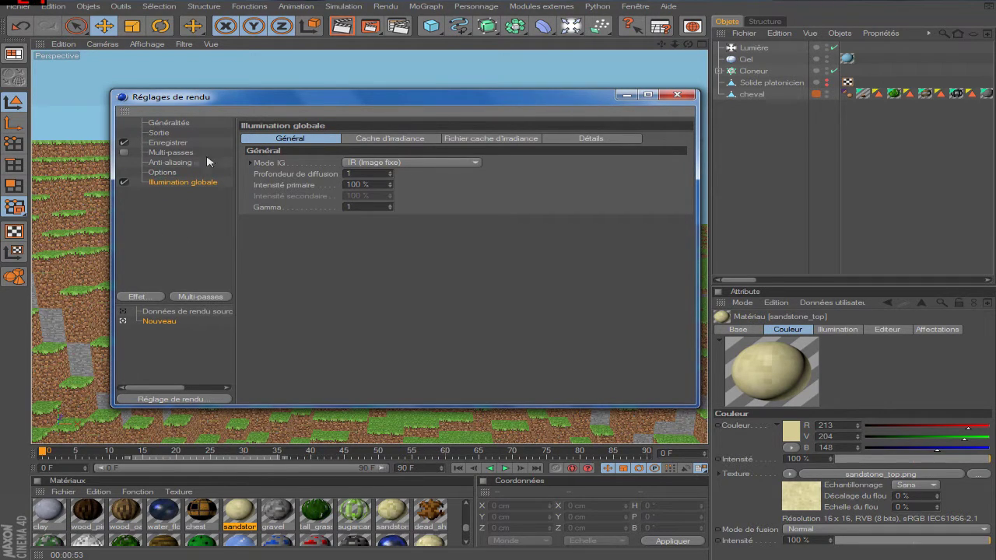
click(626, 94)
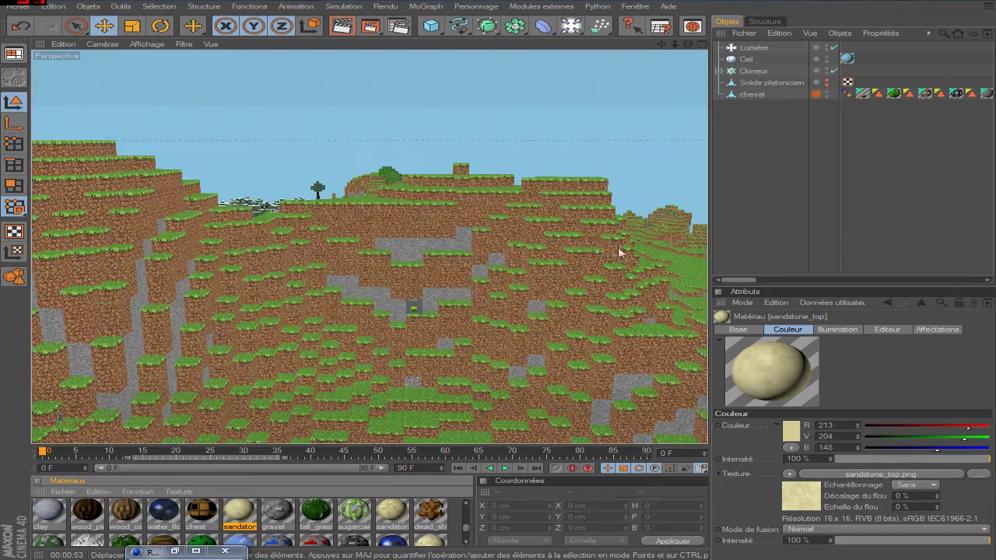
Zoom and orbit to a high view over the terrain and lake, bringing the hillside closer.
scroll(587, 254, up, 2)
scroll(589, 256, up, 2)
scroll(589, 256, up, 3)
scroll(517, 257, down, 6)
scroll(517, 257, down, 3)
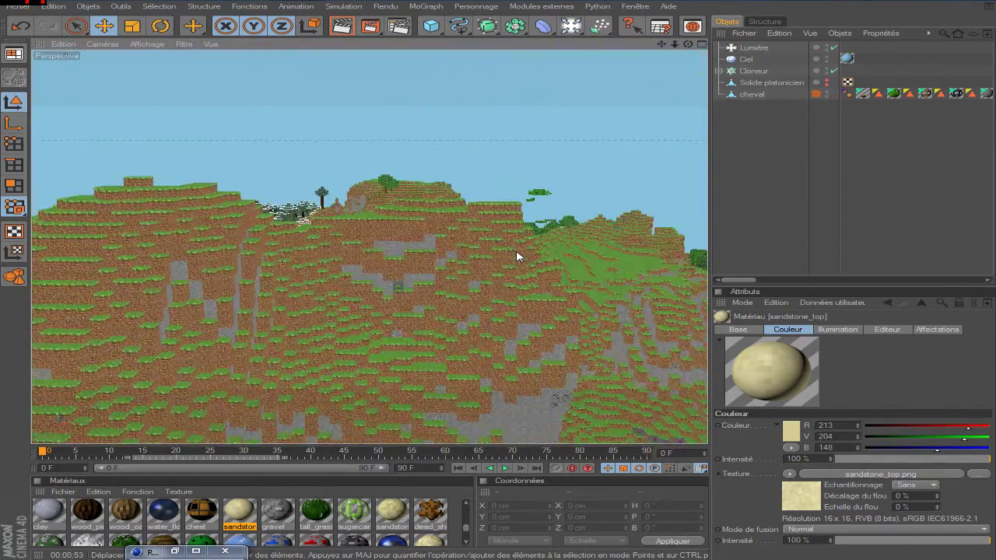
scroll(518, 257, down, 2)
scroll(517, 256, down, 2)
drag(687, 44, 498, 197)
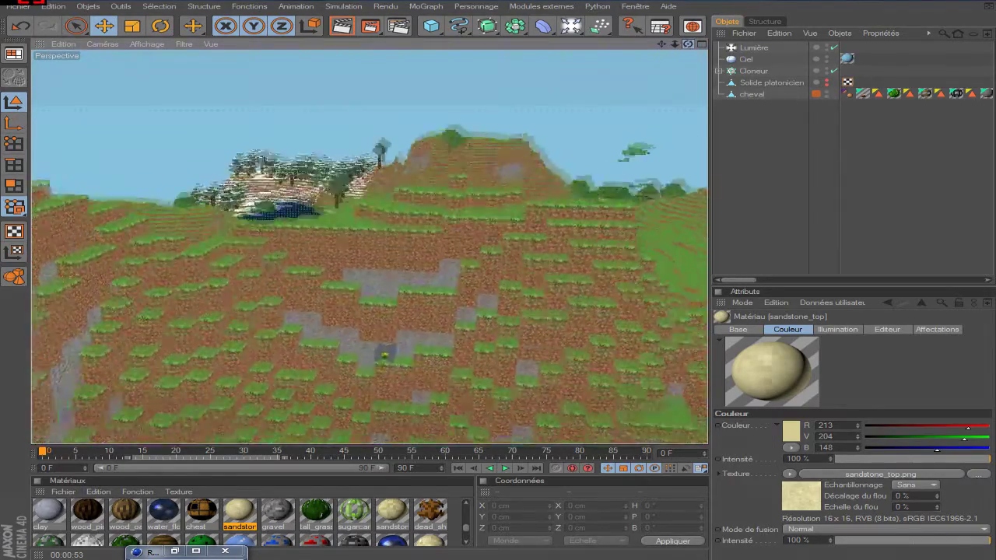
mouse_move(498, 197)
mouse_down()
mouse_move(684, 41)
mouse_move(83, 215)
mouse_up()
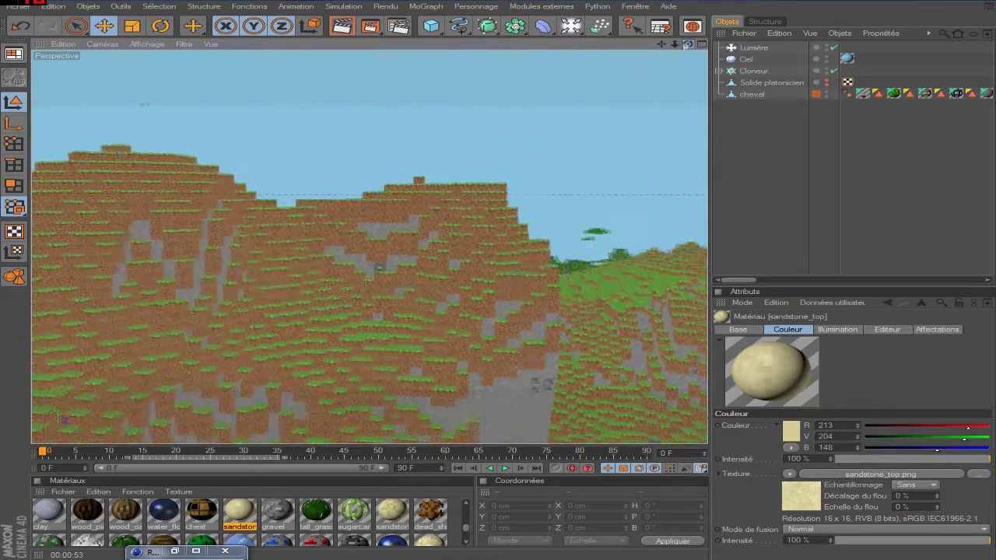
mouse_move(116, 271)
alt+mouse_down()
mouse_move(278, 311)
mouse_move(352, 274)
alt+mouse_up()
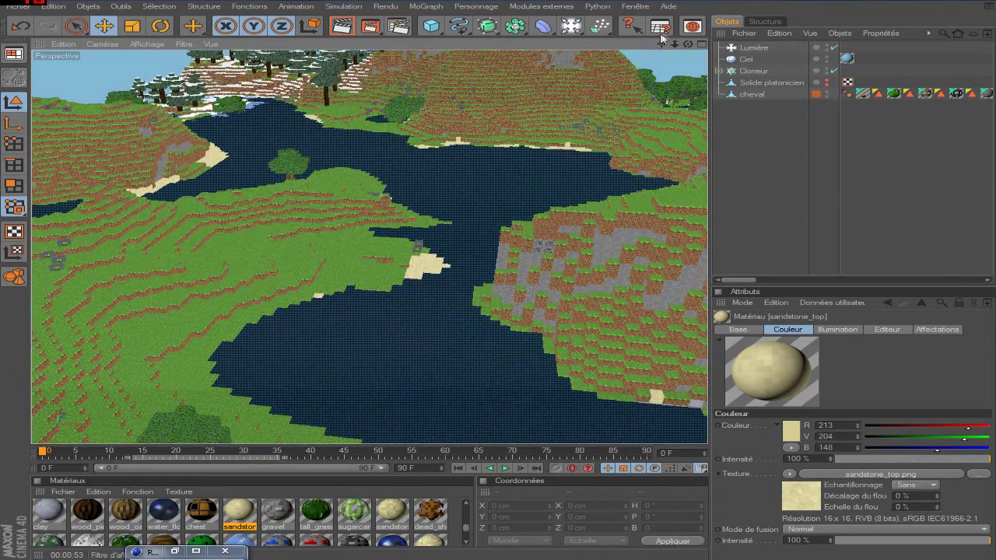
Swing the view toward the snowy hills, briefly selecting and deselecting the cheval landscape.
drag(664, 45, 418, 194)
drag(661, 44, 544, 117)
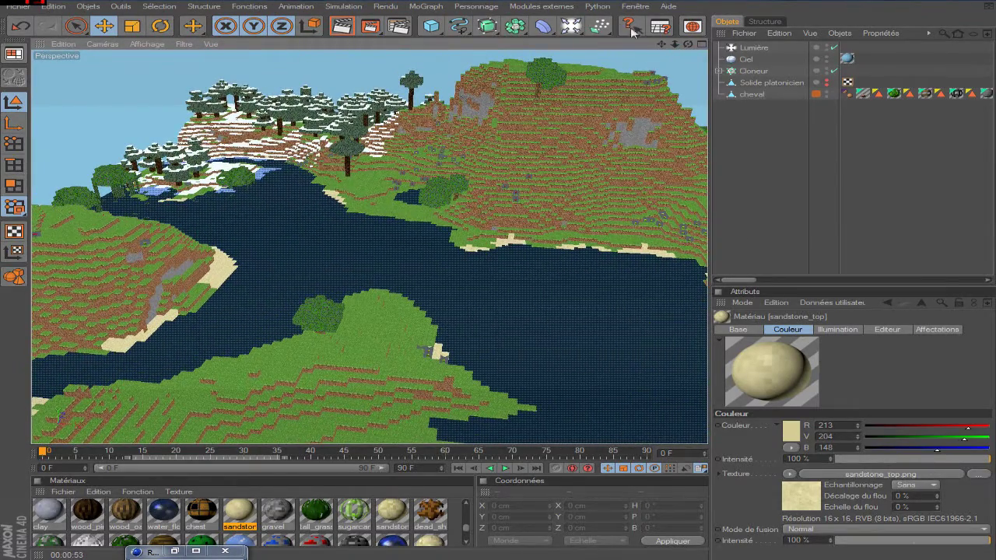
click(329, 305)
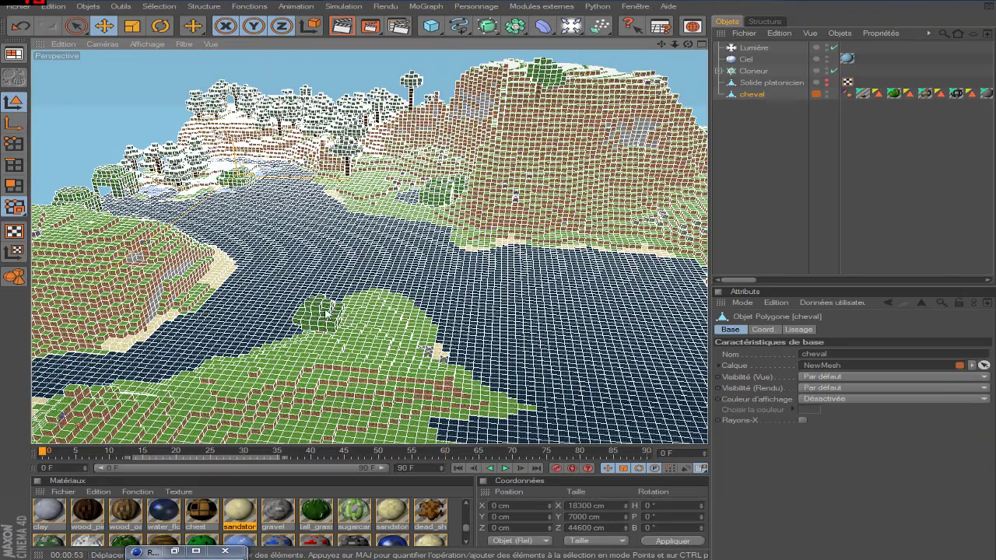
drag(688, 44, 688, 78)
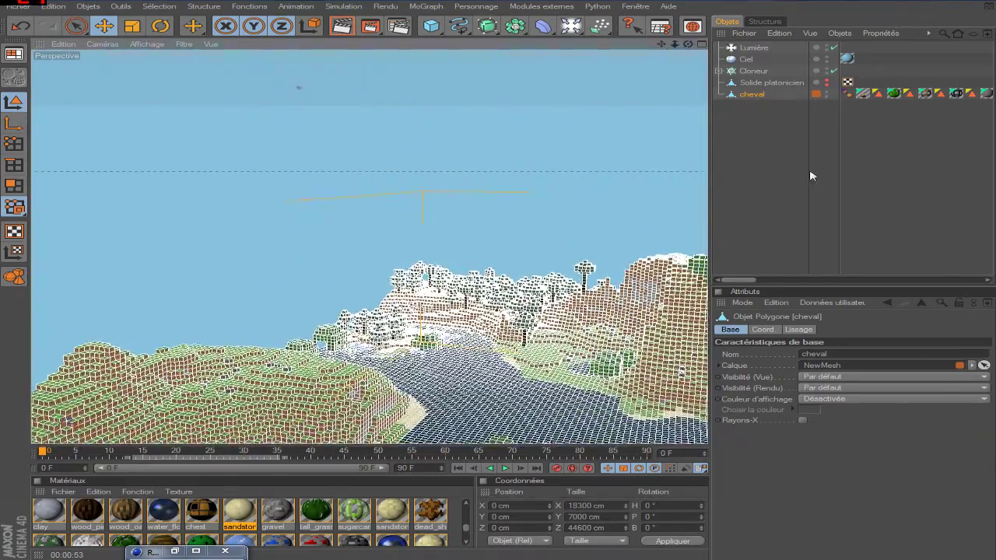
click(811, 171)
Orbit and pan in close to the river valley, then restore the Réglages de rendu window.
alt+drag(599, 259, 428, 309)
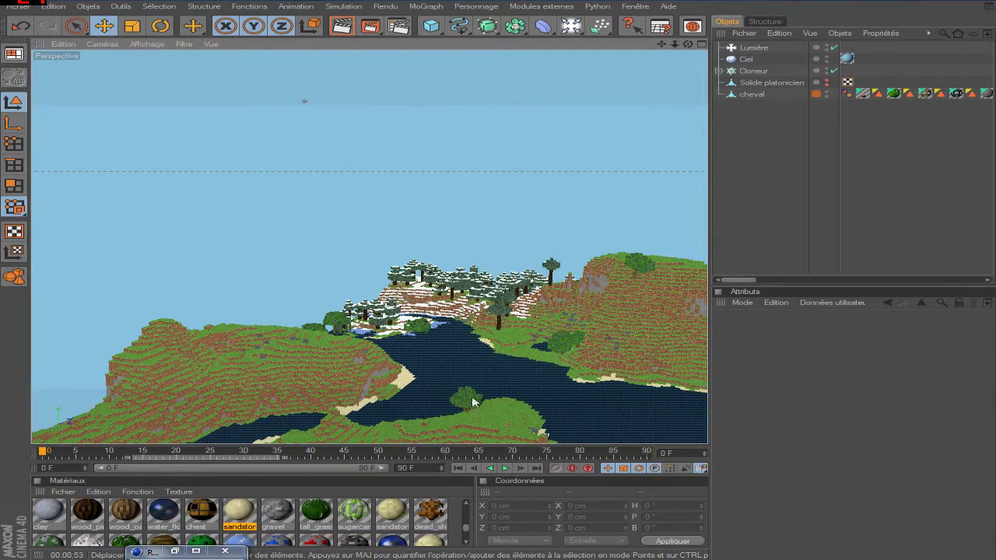
alt+drag(459, 406, 478, 364)
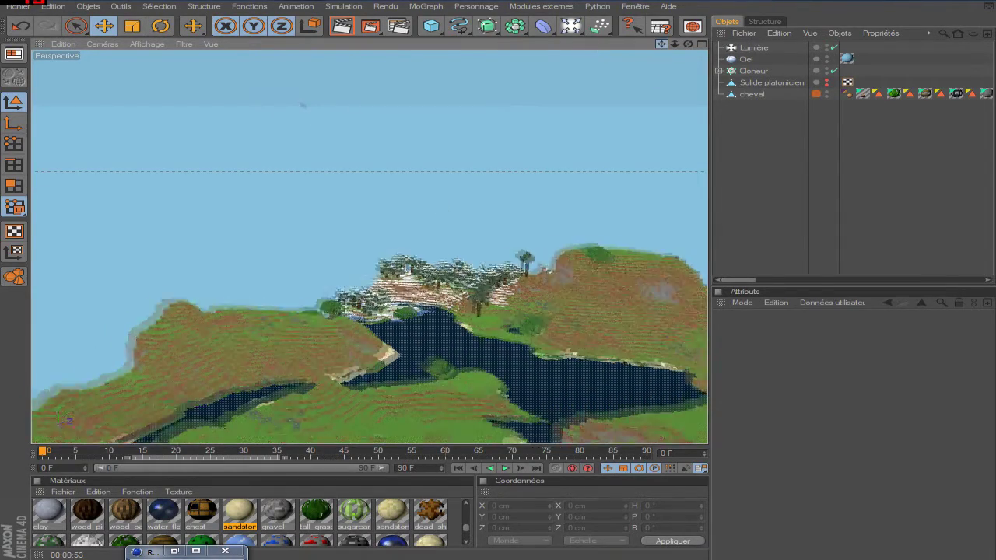
scroll(490, 214, up, 5)
scroll(490, 214, down, 5)
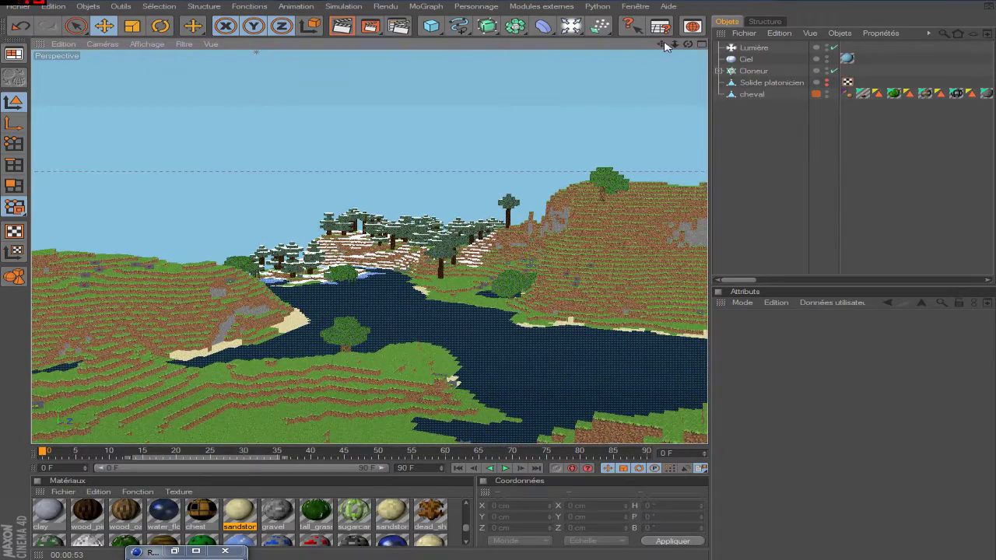
drag(662, 44, 665, 38)
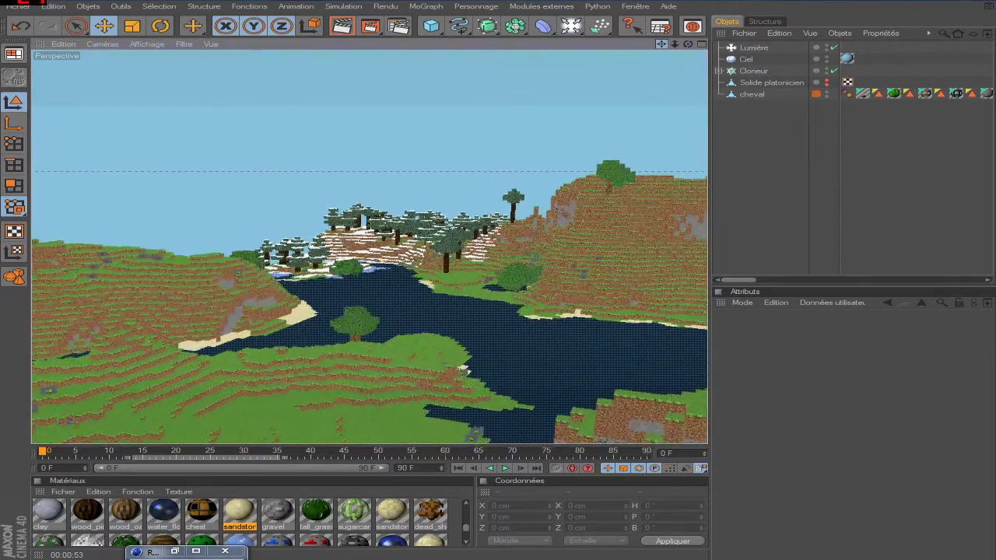
drag(665, 37, 382, 343)
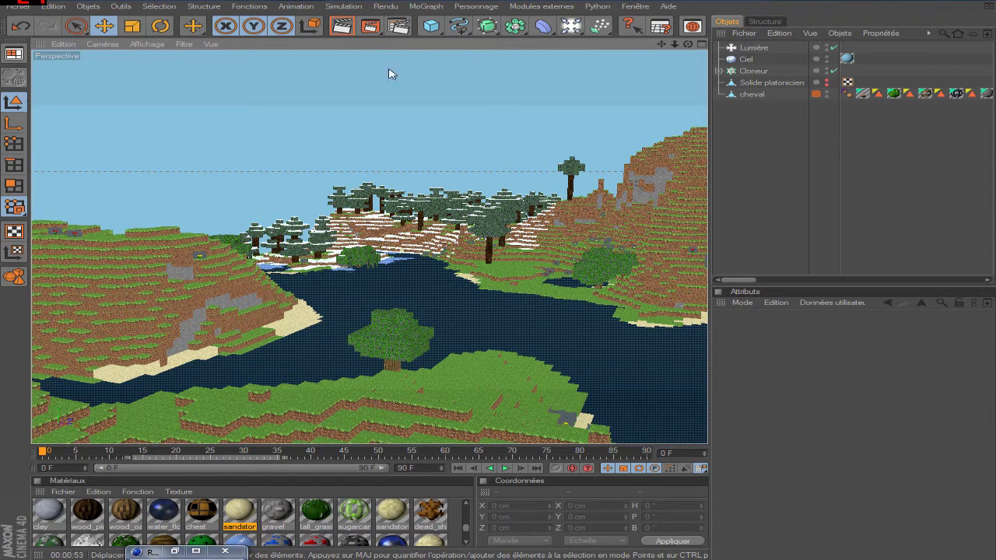
click(175, 551)
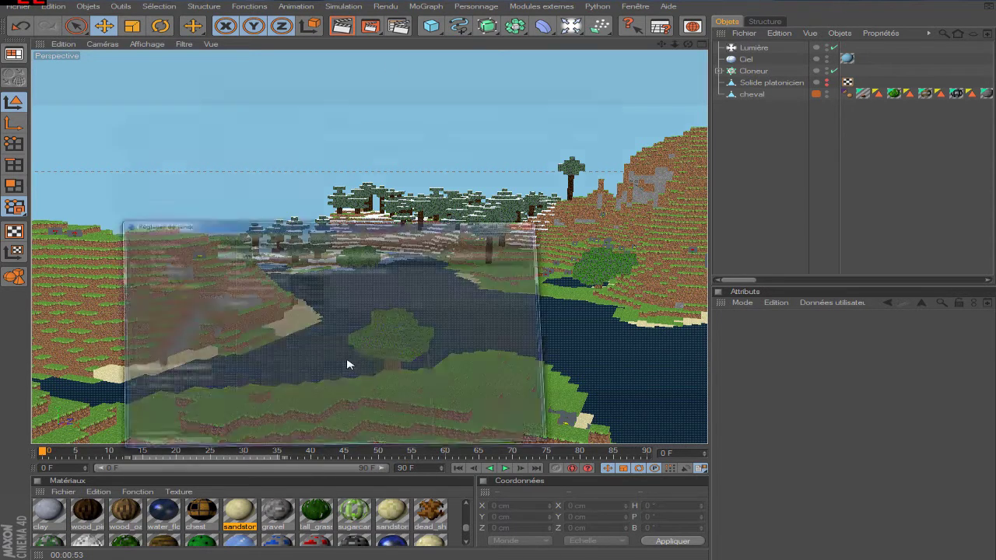
Set irradiance cache stochastic samples and record density to Basse, then run a test render.
drag(432, 106, 463, 127)
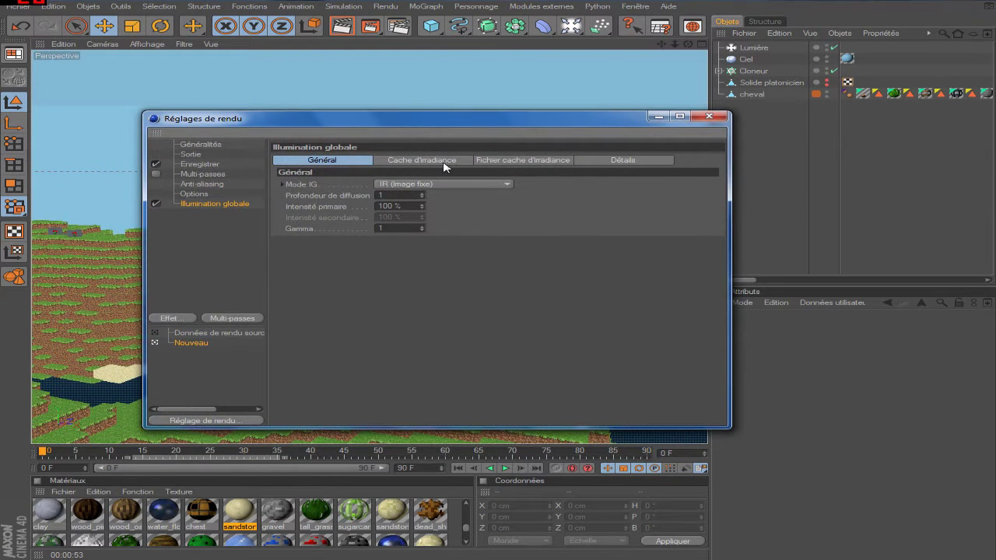
click(444, 162)
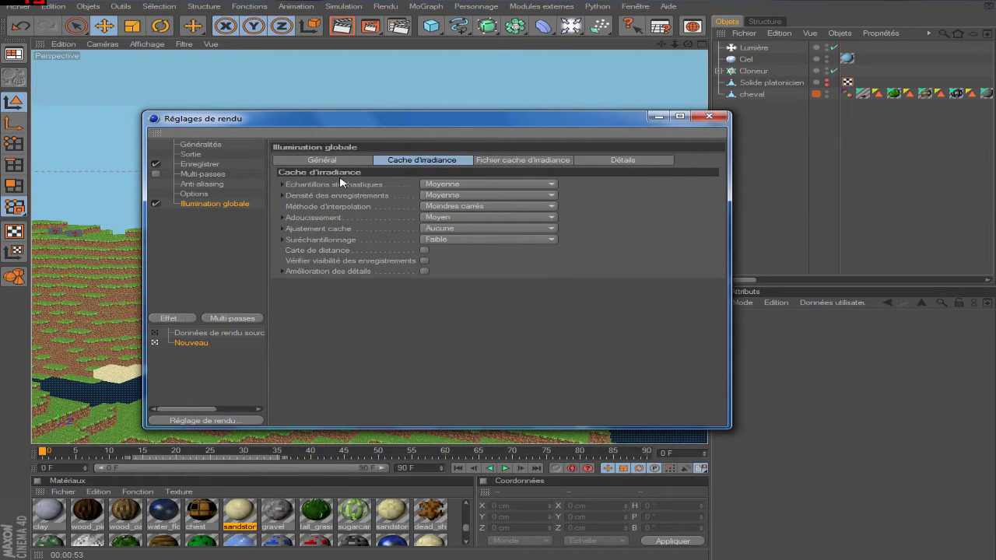
click(448, 185)
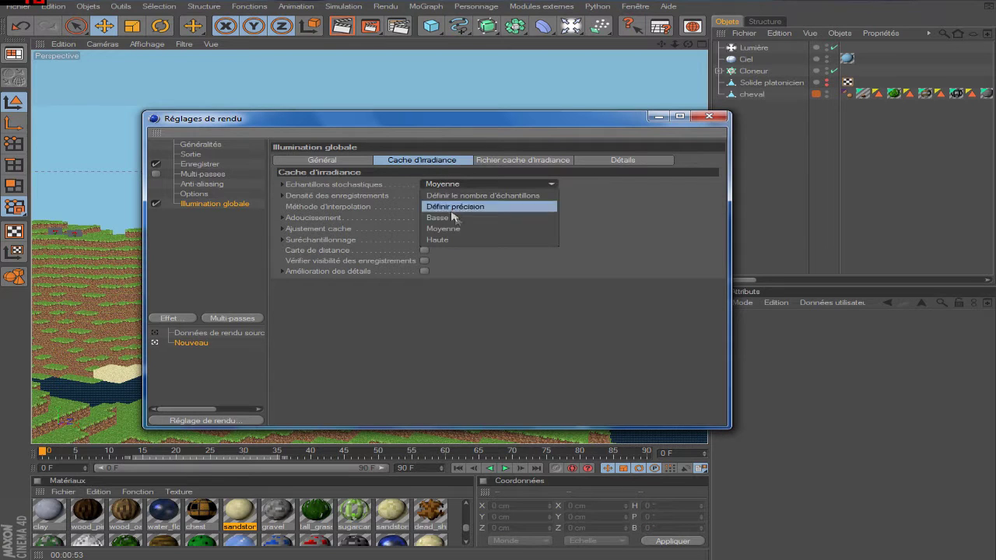
click(453, 216)
click(461, 196)
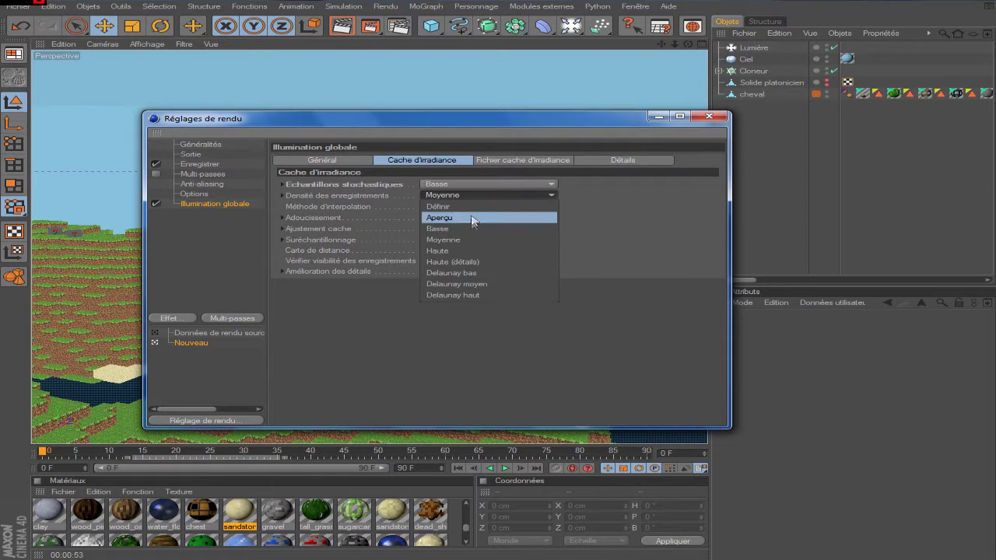
click(474, 240)
click(457, 199)
click(463, 226)
click(709, 116)
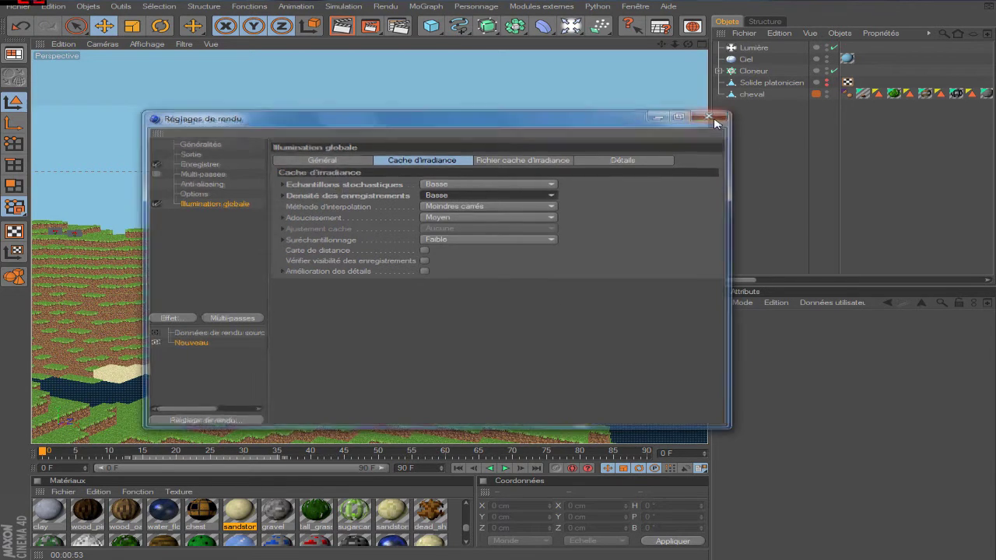
key(ctrl+r)
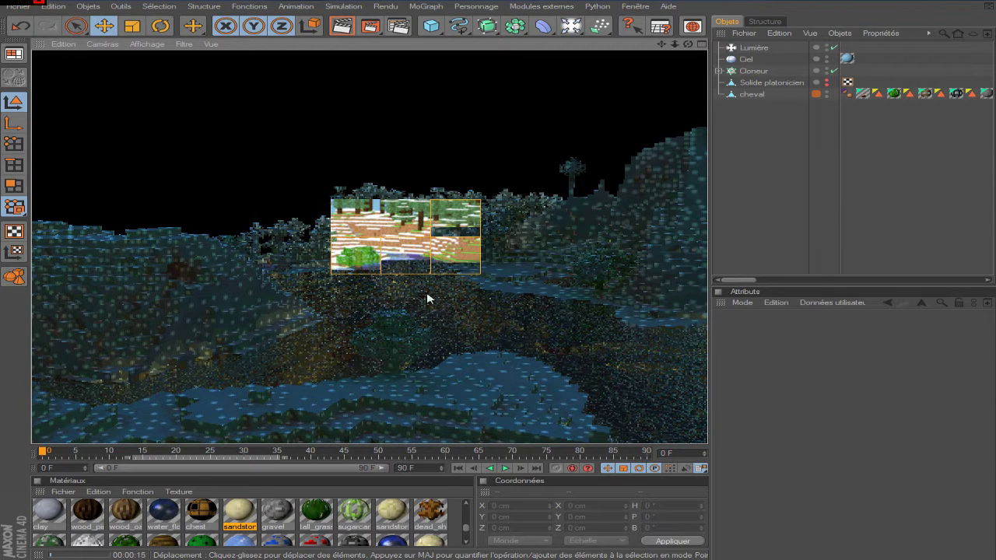
Try Haute stochastic samples, revert them to Basse with density kept at Basse, and close.
click(398, 26)
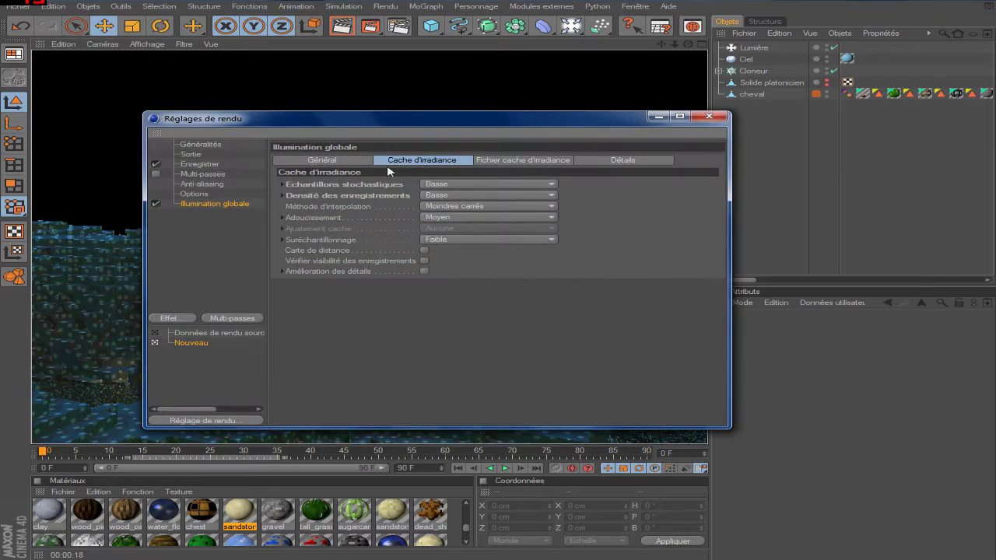
click(445, 181)
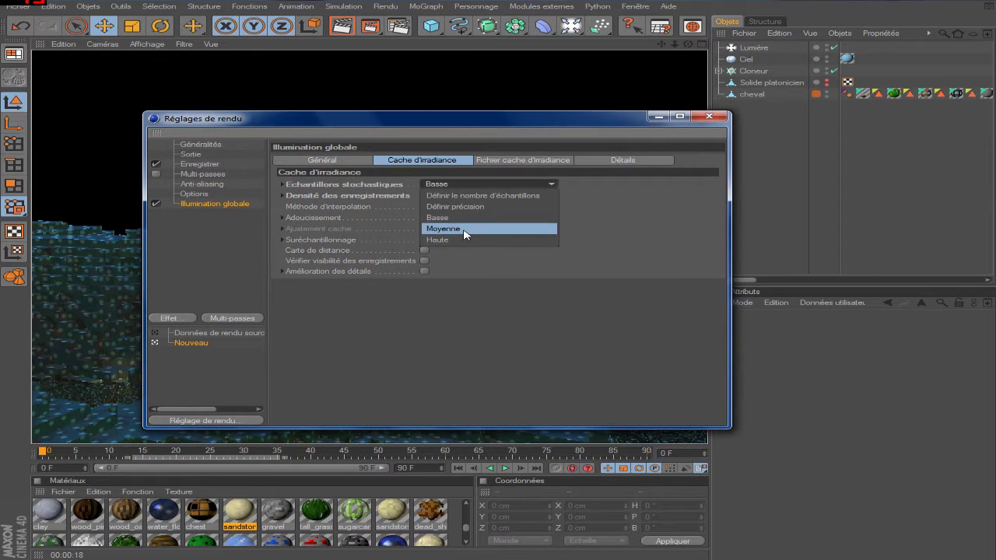
click(465, 238)
click(464, 195)
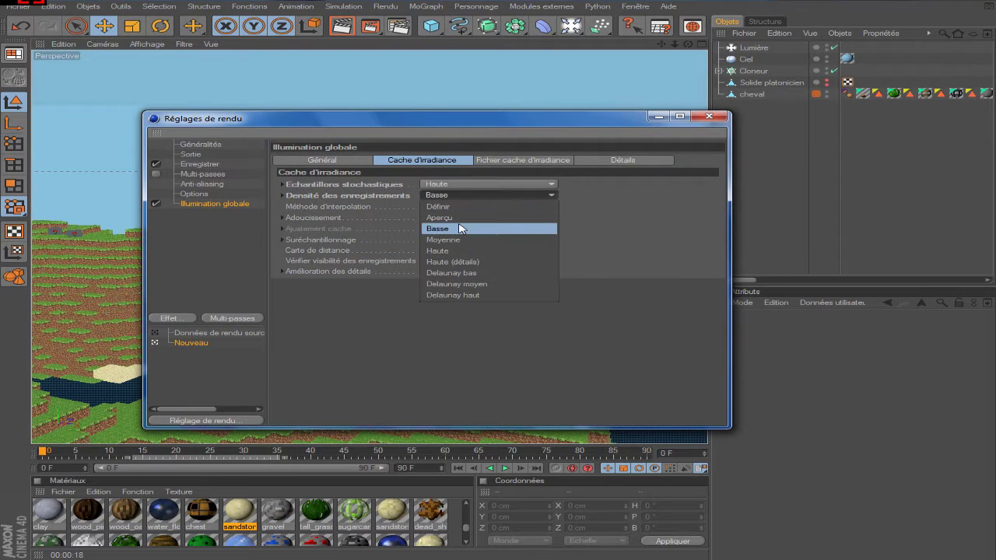
click(450, 195)
click(445, 184)
click(446, 219)
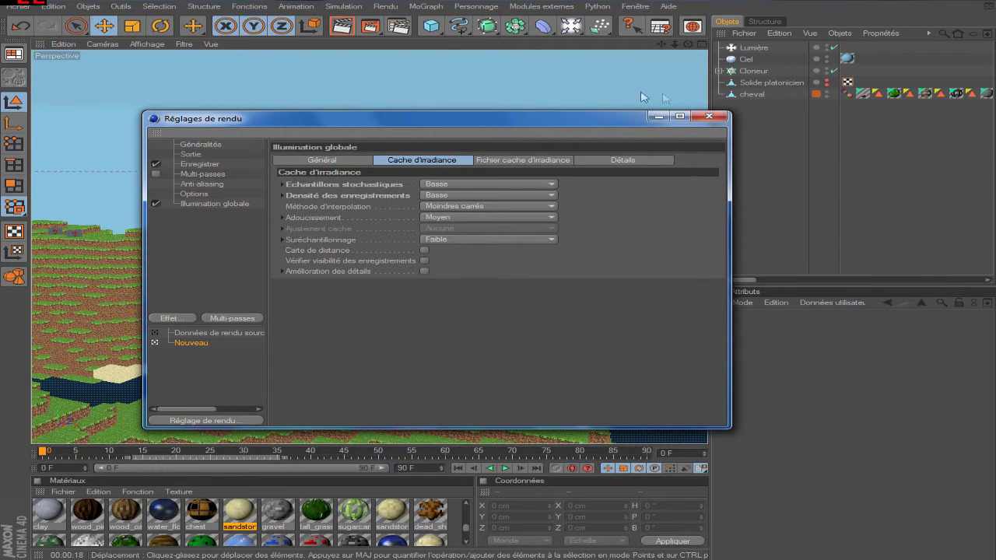
click(709, 115)
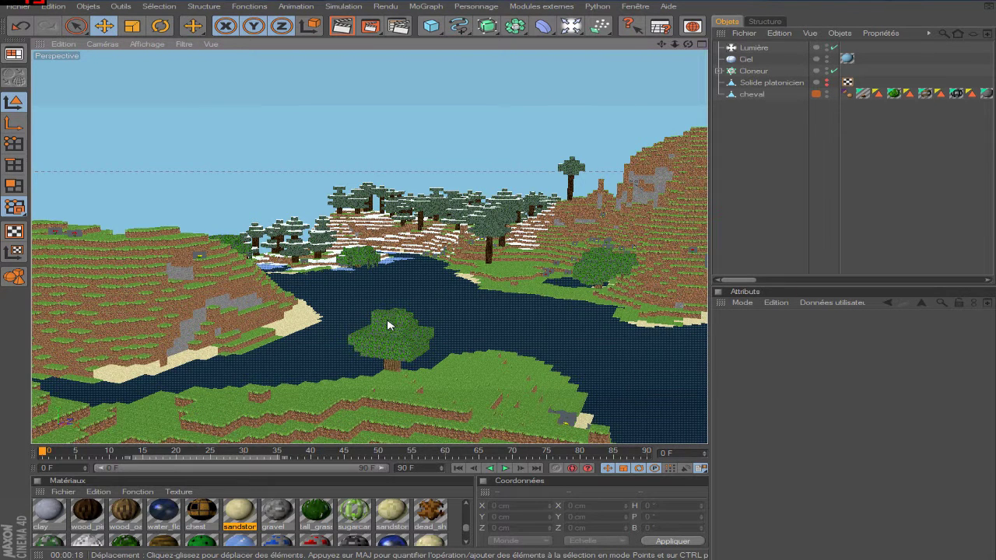
Delete Illumination globale and add a Lueur effect (5% size, 10% intensity) in the render settings.
click(397, 26)
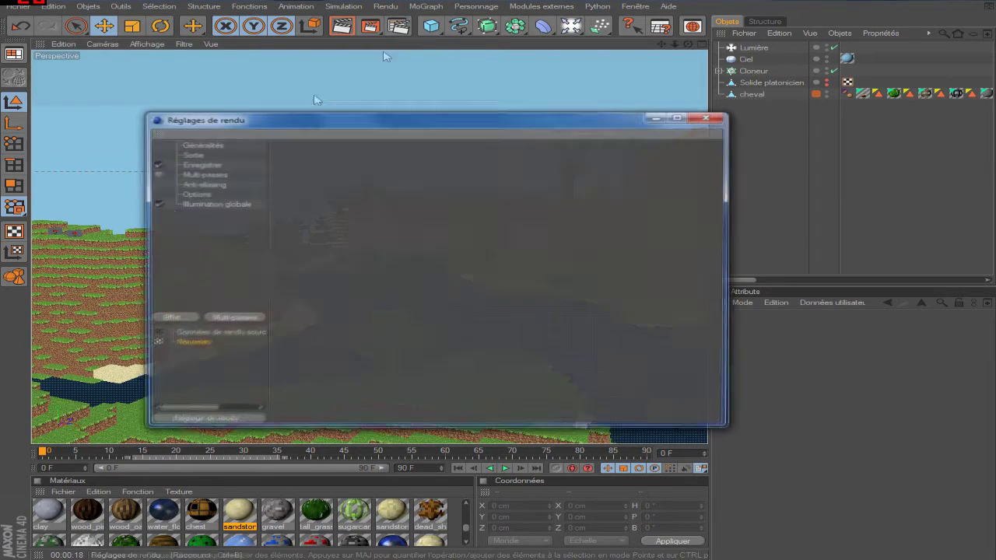
click(214, 204)
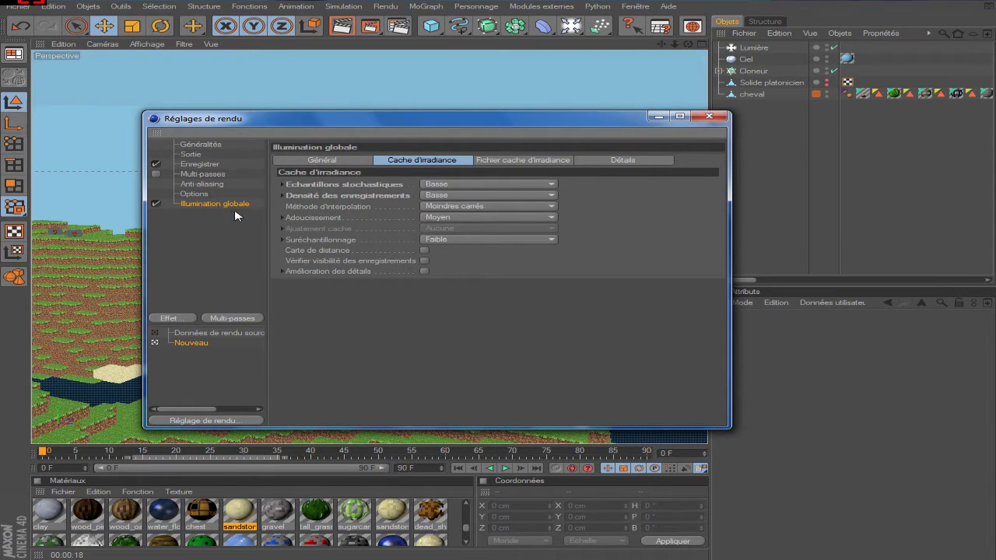
key(Delete)
click(168, 318)
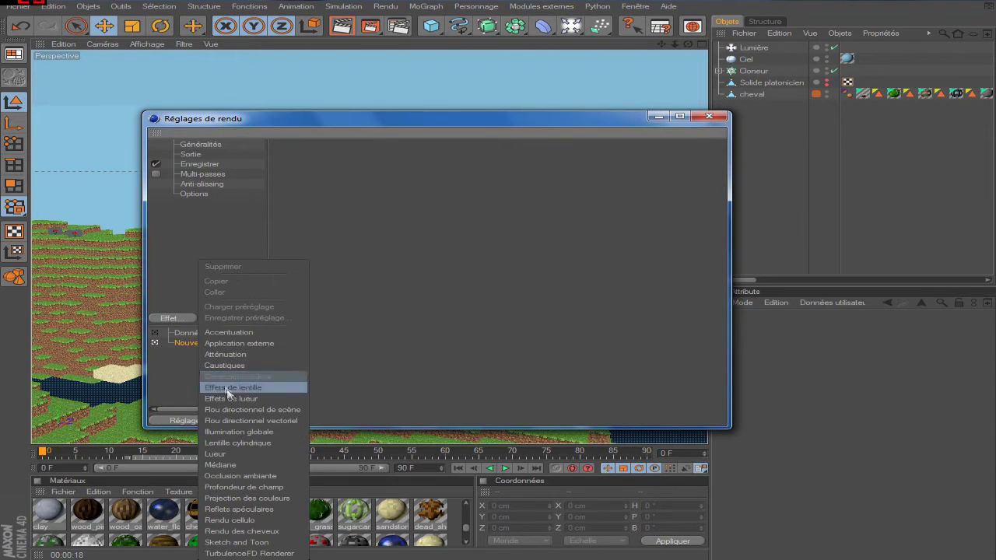
click(234, 454)
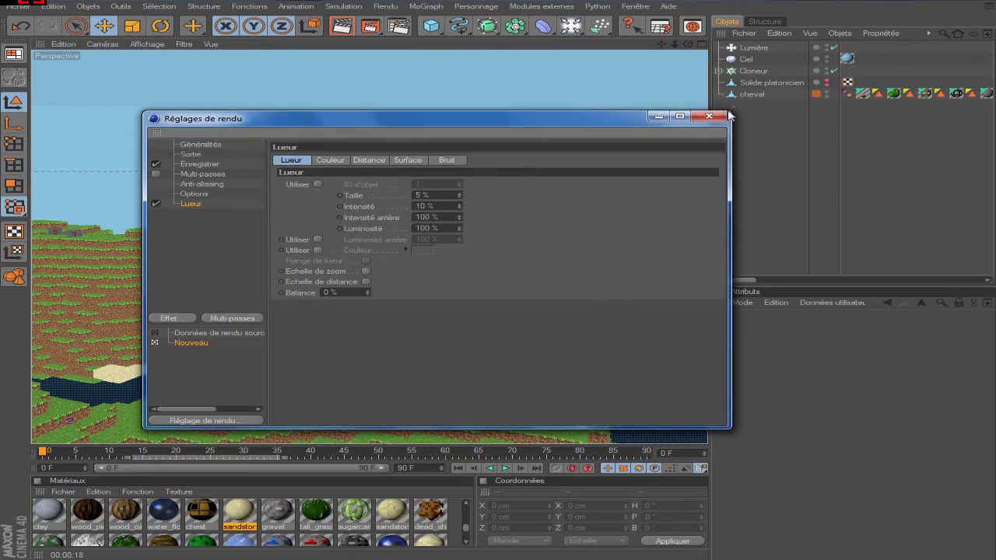
click(710, 116)
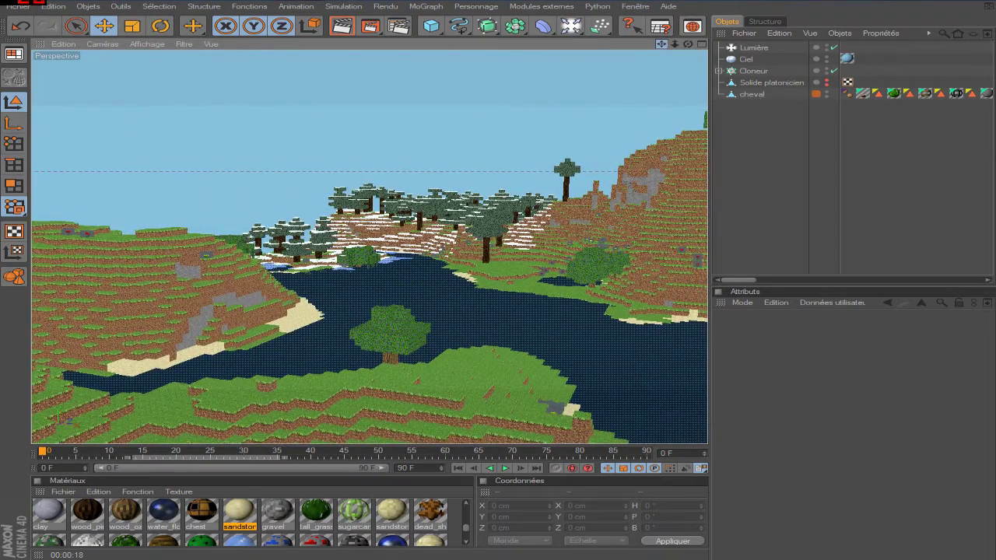
drag(661, 44, 659, 47)
Run an Alt+R interactive render of the glowing landscape, then reopen the render settings.
key(alt+r)
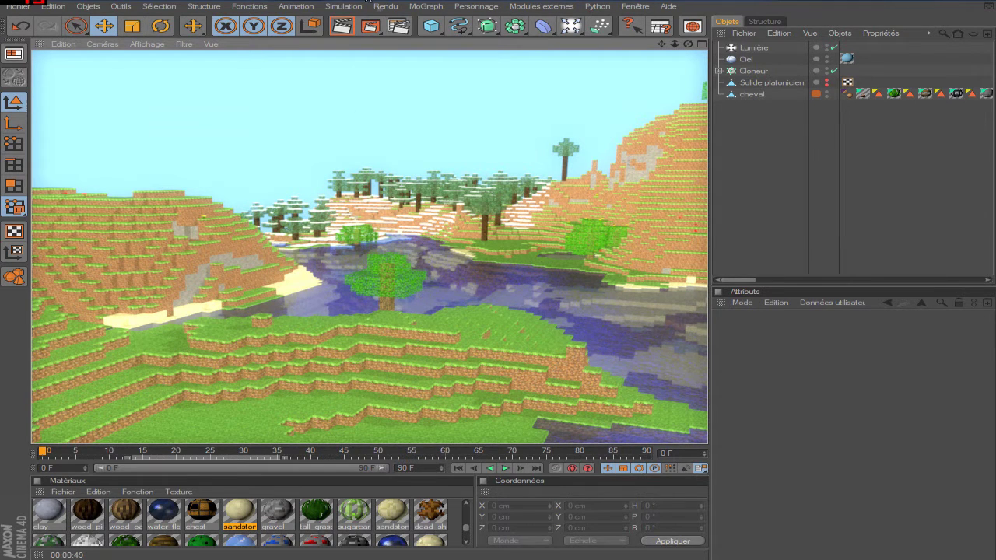
click(396, 25)
Lower the Lueur glow to 3% size and 7% intensity, then preview it with Alt+R.
double_click(410, 195)
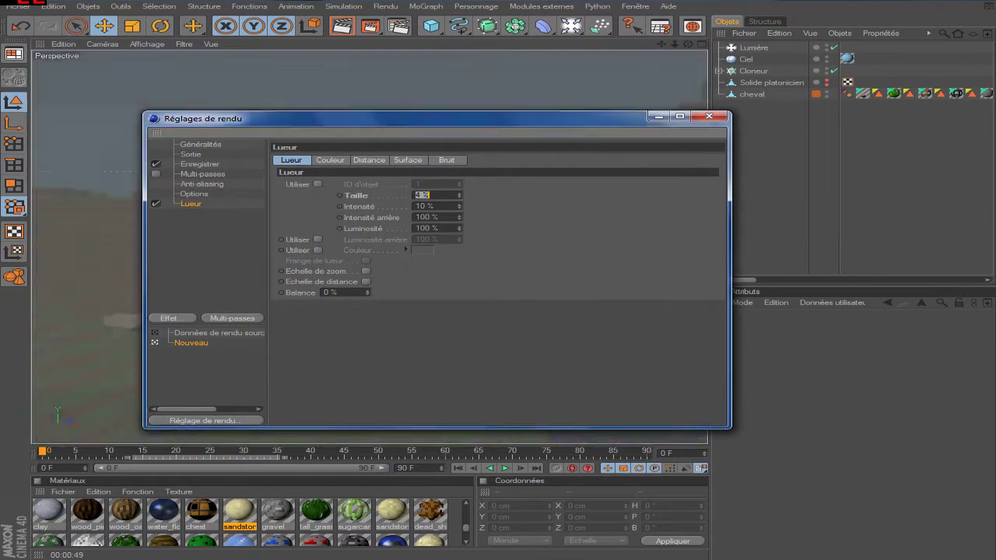
text(2)
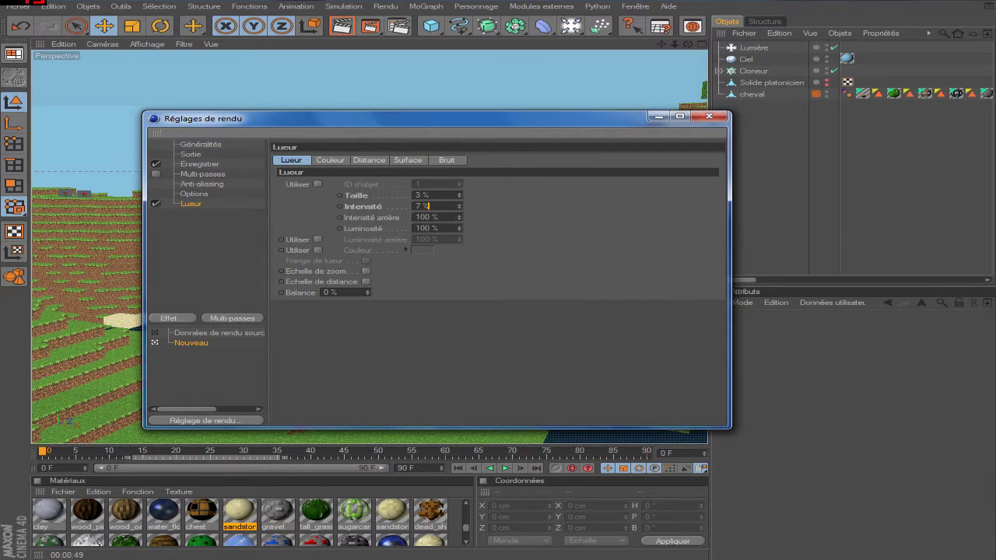
click(708, 115)
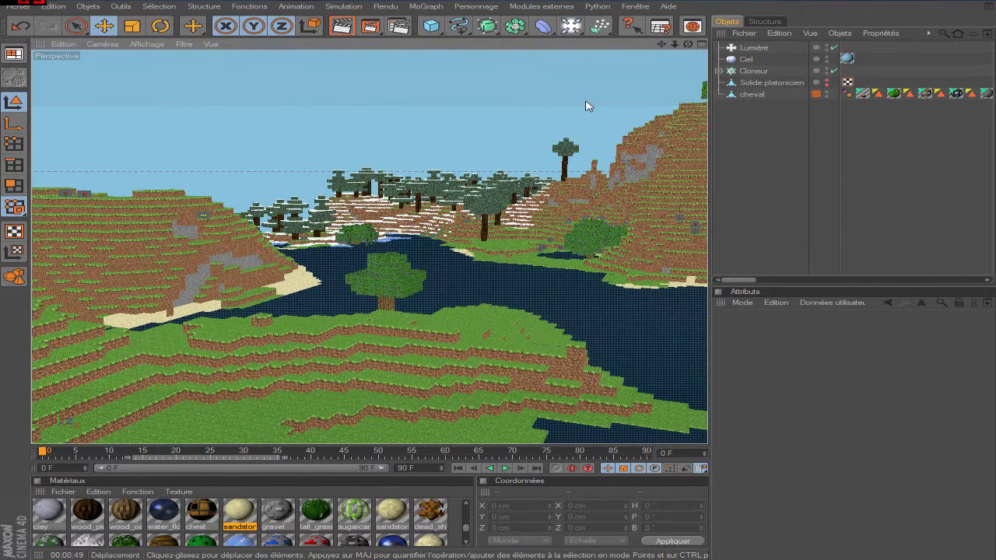
key(alt+r)
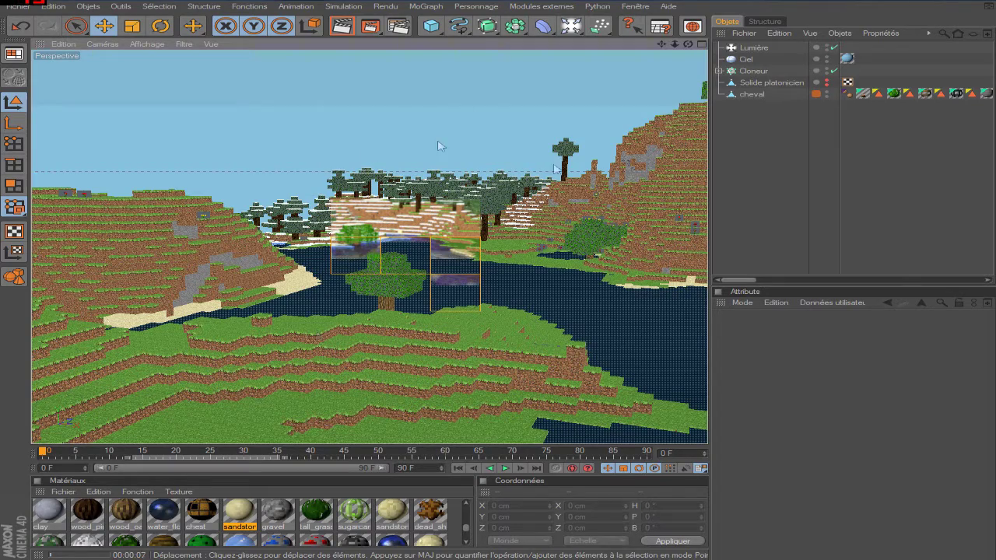
Replace Lueur with Occlusion ambiante (0–100 cm rays, 50% precision) and close the settings.
click(398, 26)
key(Delete)
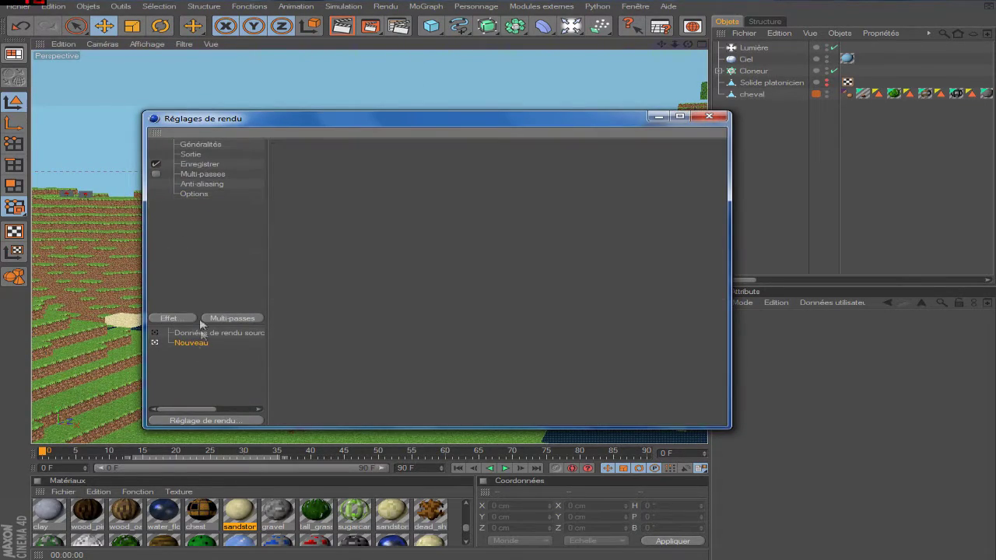
click(175, 318)
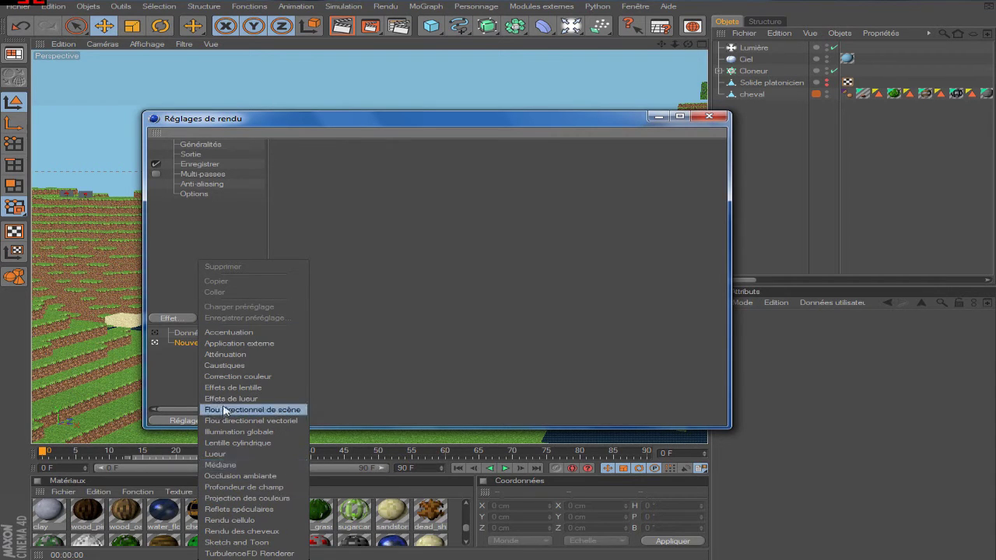
click(226, 477)
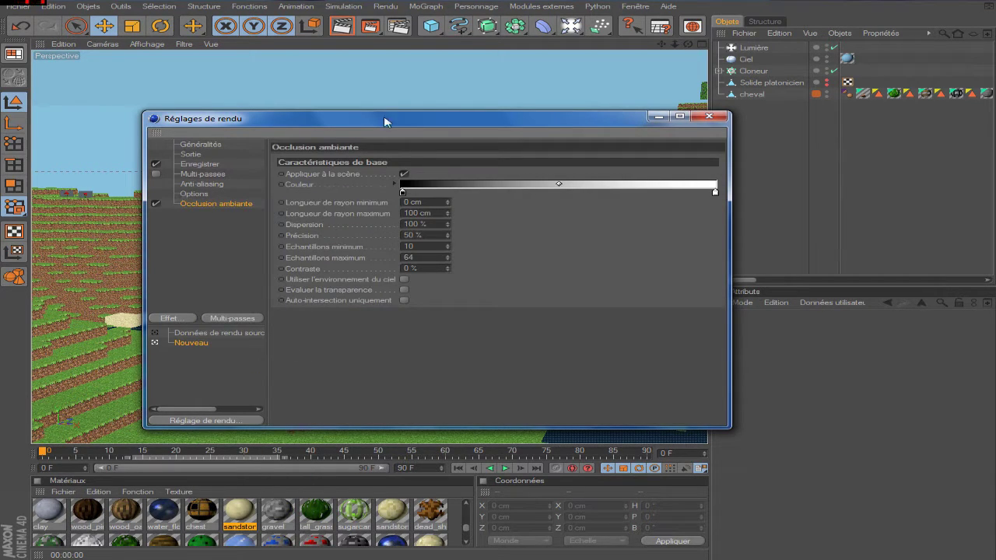
click(708, 117)
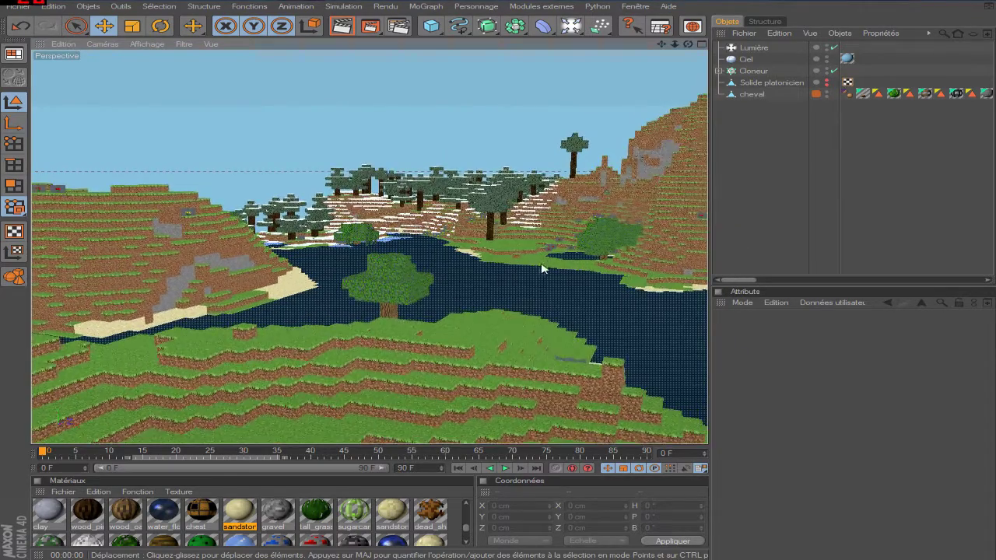
Zoom in and pan the view onto the grass terraces.
scroll(543, 267, up, 2)
scroll(545, 266, up, 2)
scroll(552, 263, up, 2)
scroll(560, 260, up, 2)
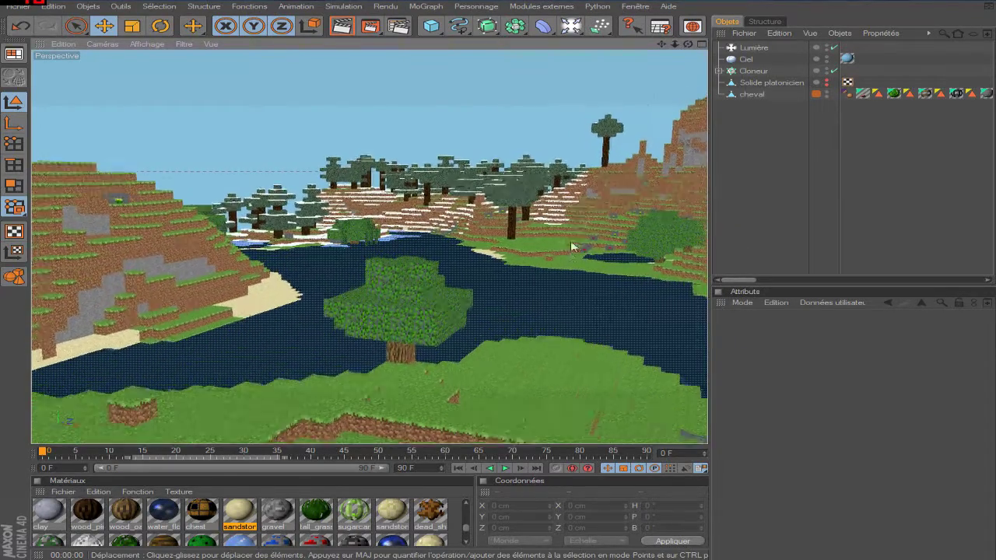
drag(661, 43, 661, 44)
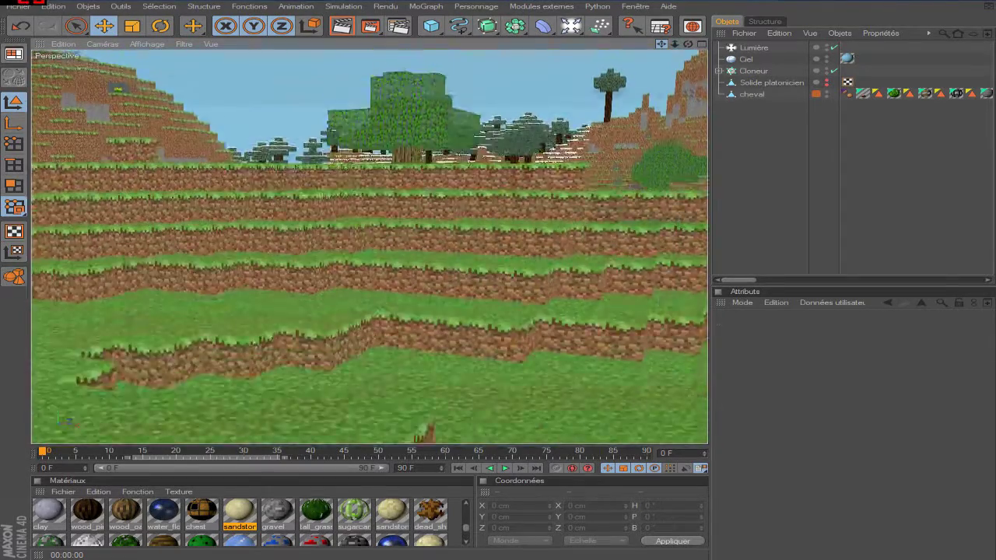
scroll(414, 278, up, 2)
scroll(413, 278, up, 2)
scroll(429, 277, up, 2)
scroll(427, 292, up, 2)
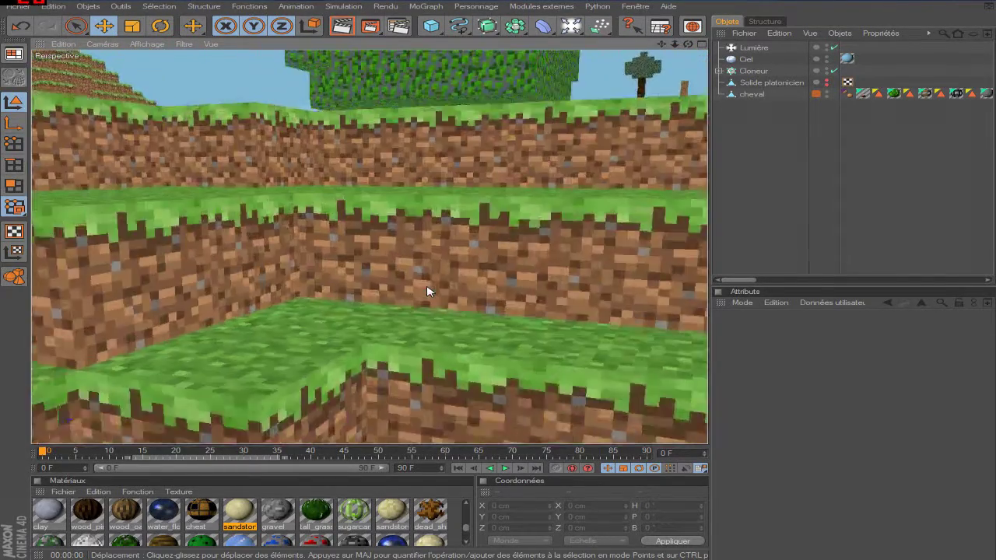
scroll(427, 291, up, 2)
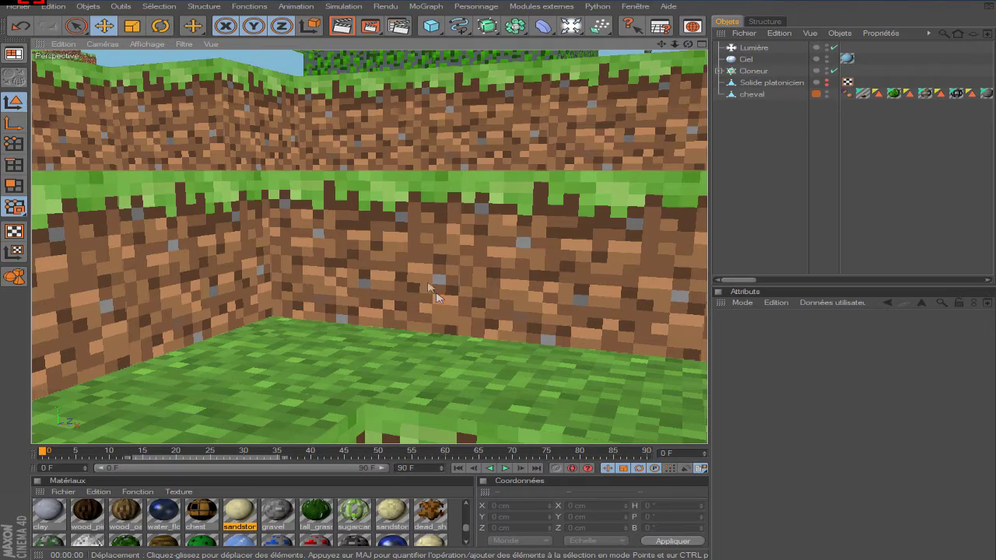
scroll(436, 276, up, 1)
scroll(436, 262, up, 2)
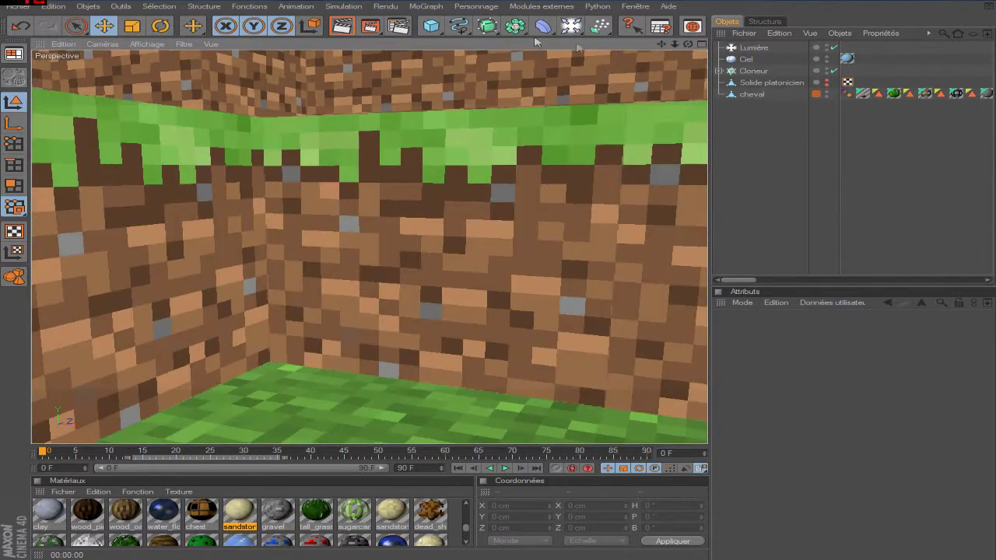
scroll(445, 98, down, 3)
scroll(444, 98, down, 2)
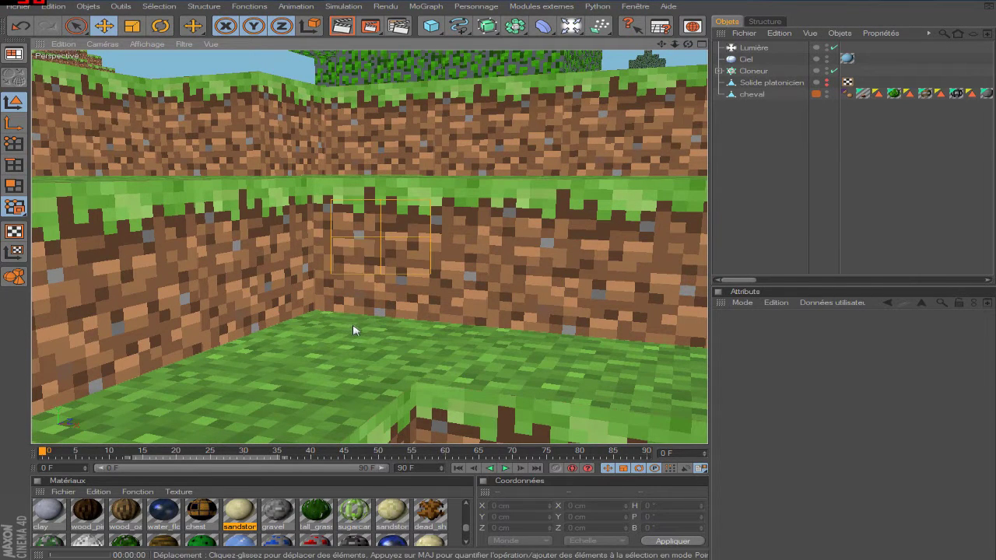
Orbit until the terraces and the treeline behind them fill the view.
mouse_move(392, 311)
mouse_down()
mouse_move(347, 342)
mouse_move(359, 323)
mouse_move(306, 321)
mouse_move(325, 307)
mouse_move(285, 325)
mouse_move(361, 318)
mouse_move(298, 286)
mouse_move(318, 205)
mouse_move(311, 311)
mouse_move(274, 337)
mouse_up()
mouse_move(488, 323)
mouse_down()
mouse_move(211, 329)
mouse_move(280, 275)
mouse_move(374, 342)
mouse_move(413, 304)
mouse_move(480, 402)
mouse_move(260, 329)
mouse_move(315, 327)
mouse_up()
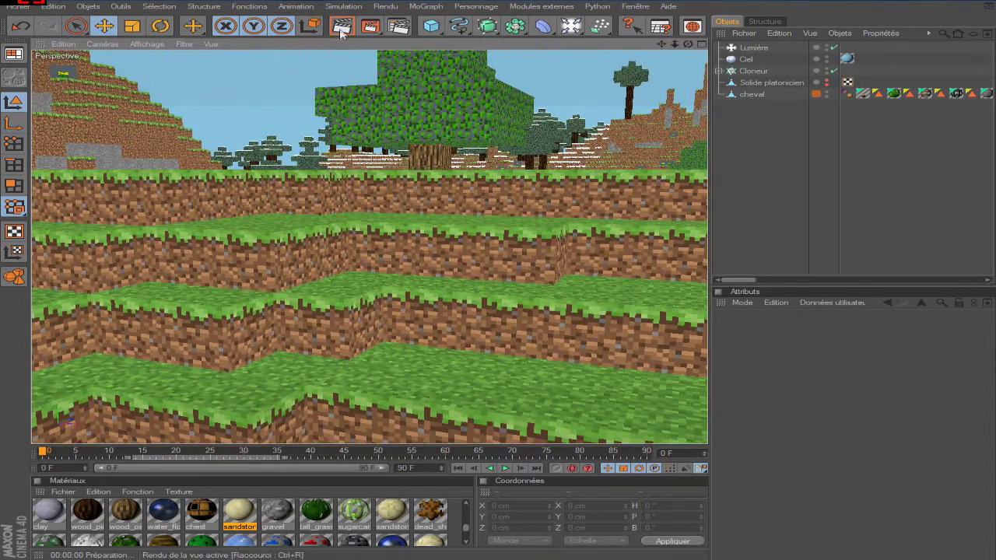
mouse_move(542, 352)
mouse_down()
mouse_move(366, 234)
mouse_move(382, 256)
mouse_move(351, 249)
mouse_move(347, 271)
mouse_move(432, 280)
mouse_move(459, 194)
mouse_move(457, 285)
mouse_move(366, 285)
mouse_move(342, 226)
mouse_move(412, 272)
mouse_up()
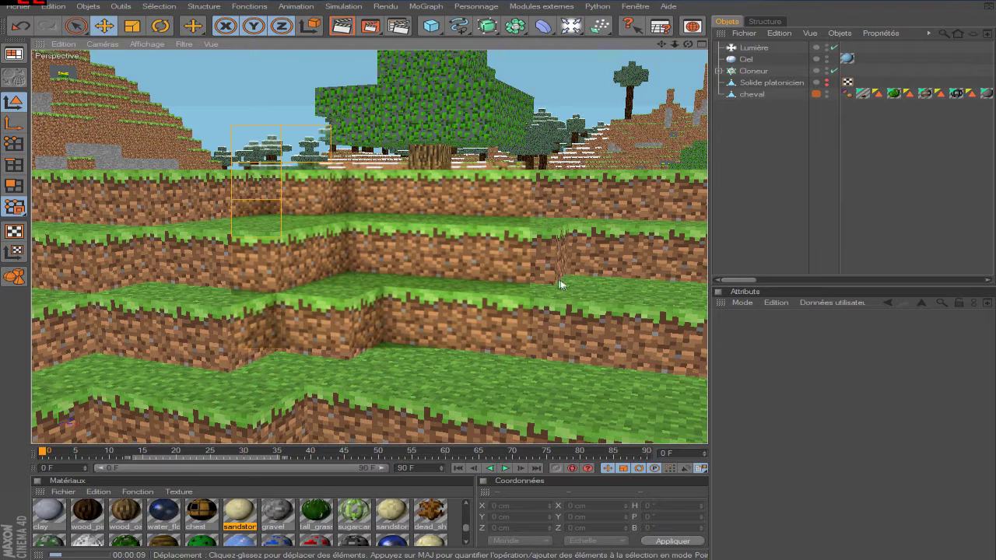
drag(560, 284, 498, 284)
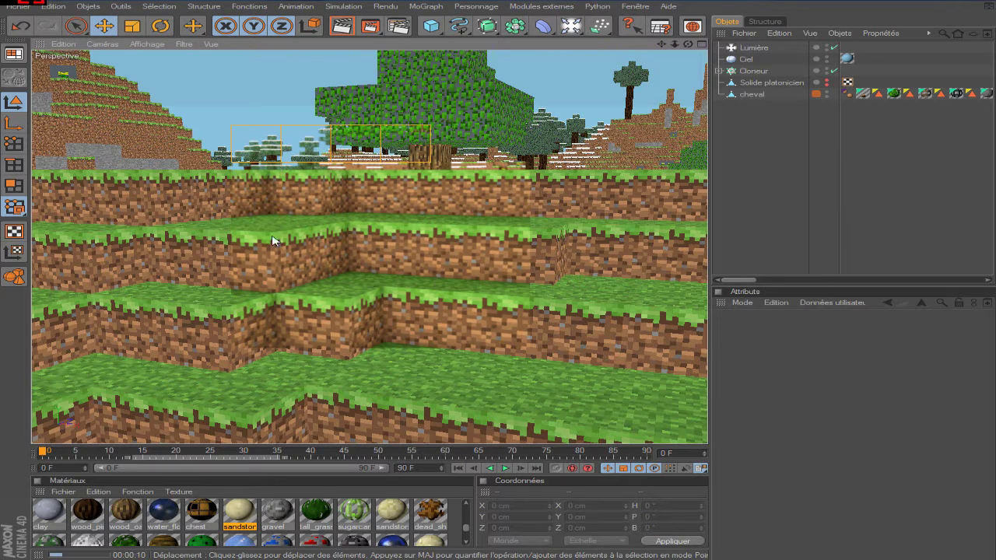
Tick Evaluer la transparence on the Occlusion ambiante page, close, and reopen the render settings.
click(400, 26)
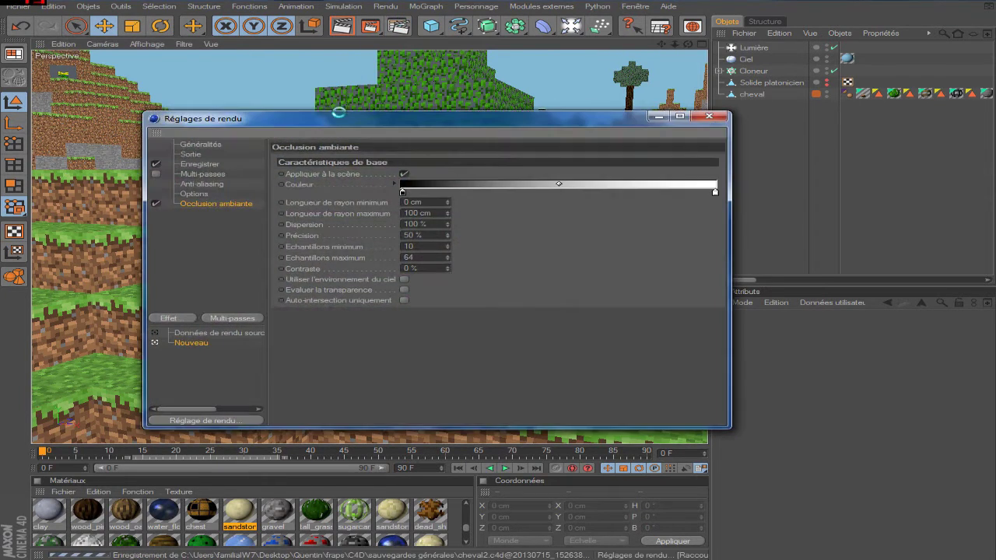
drag(371, 123, 374, 116)
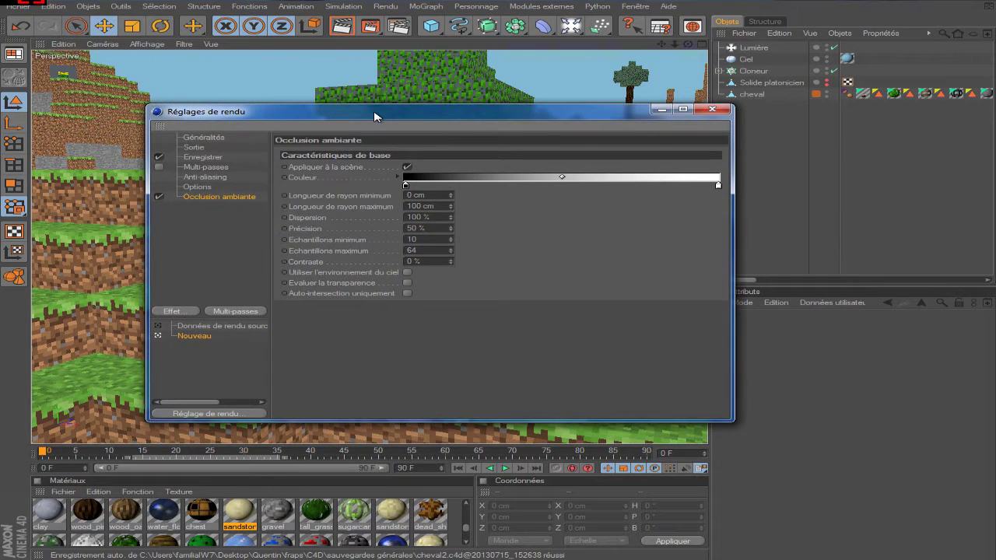
click(406, 284)
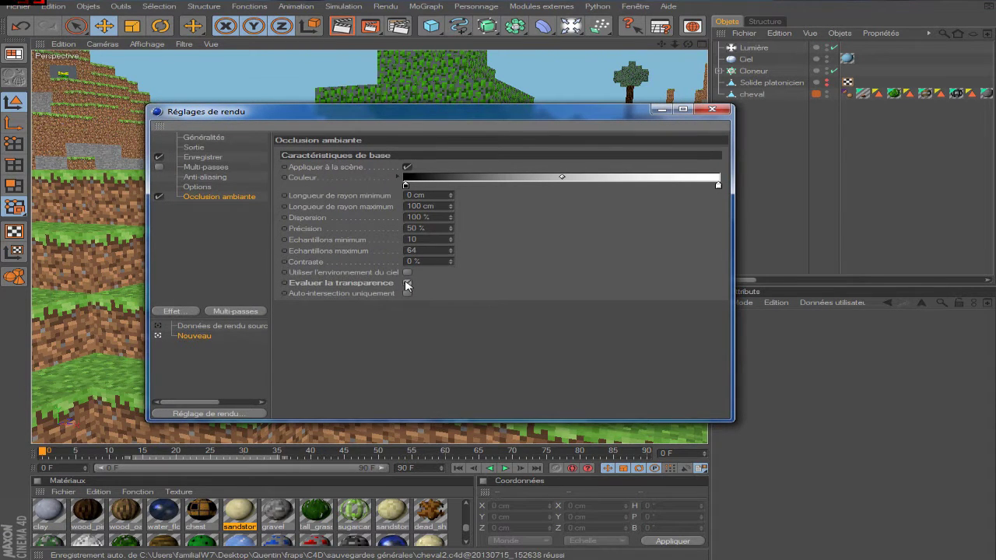
click(712, 109)
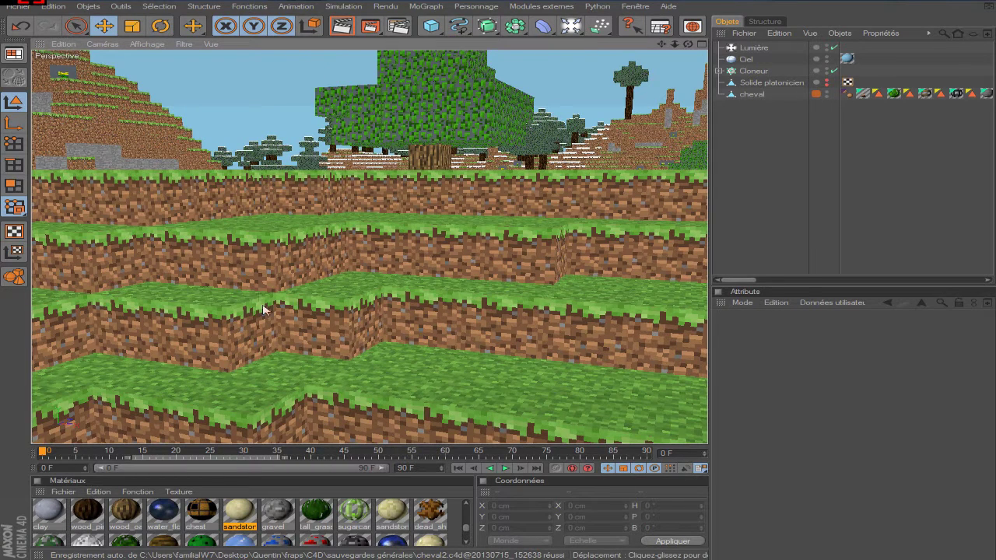
click(370, 26)
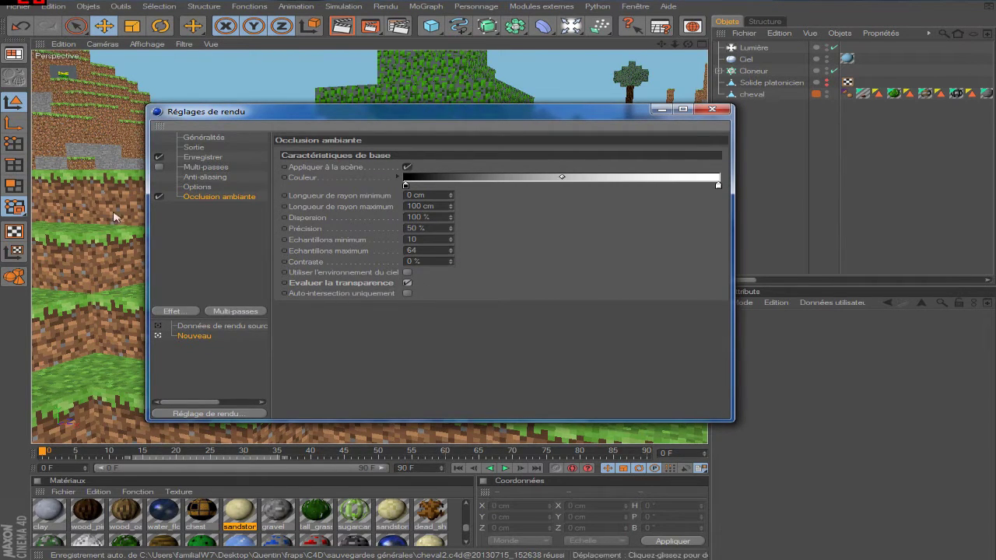
Swap Occlusion ambiante for Profondeur de champ (5% blur intensity, 100% distance) and close the settings.
key(Delete)
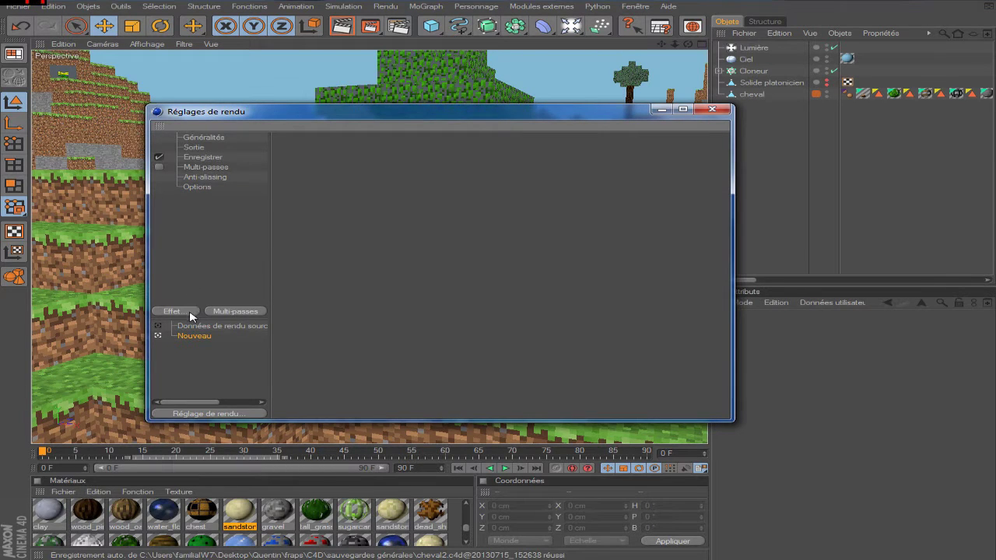
click(190, 314)
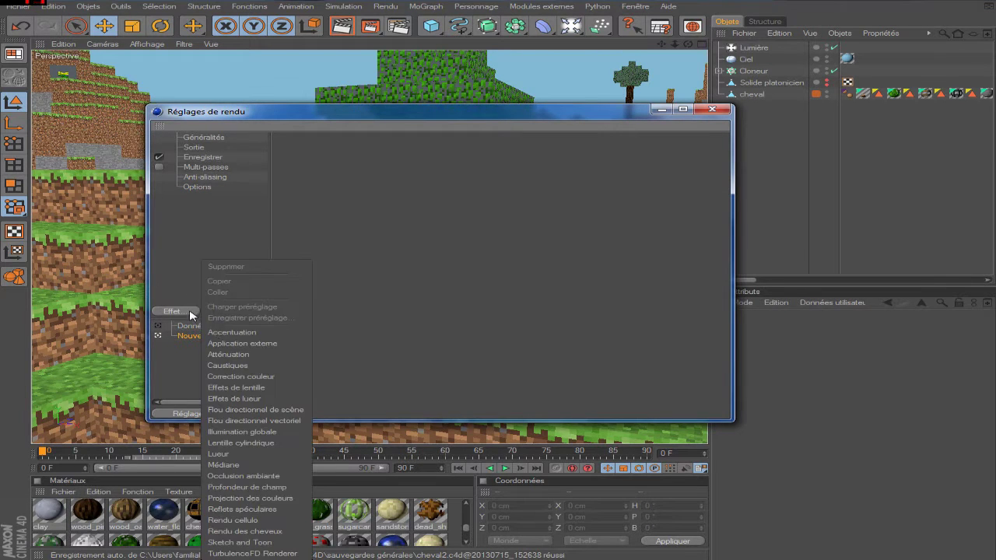
click(281, 487)
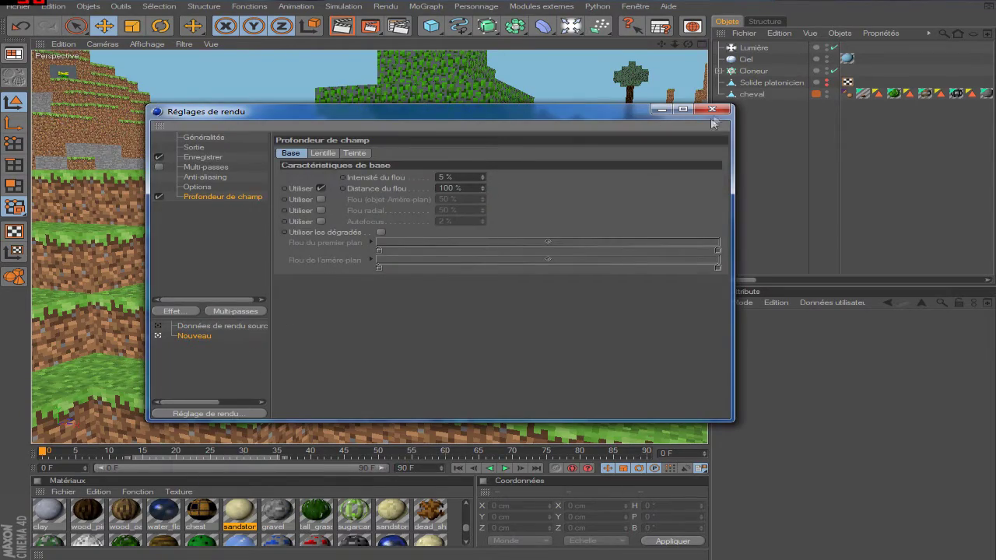
click(712, 109)
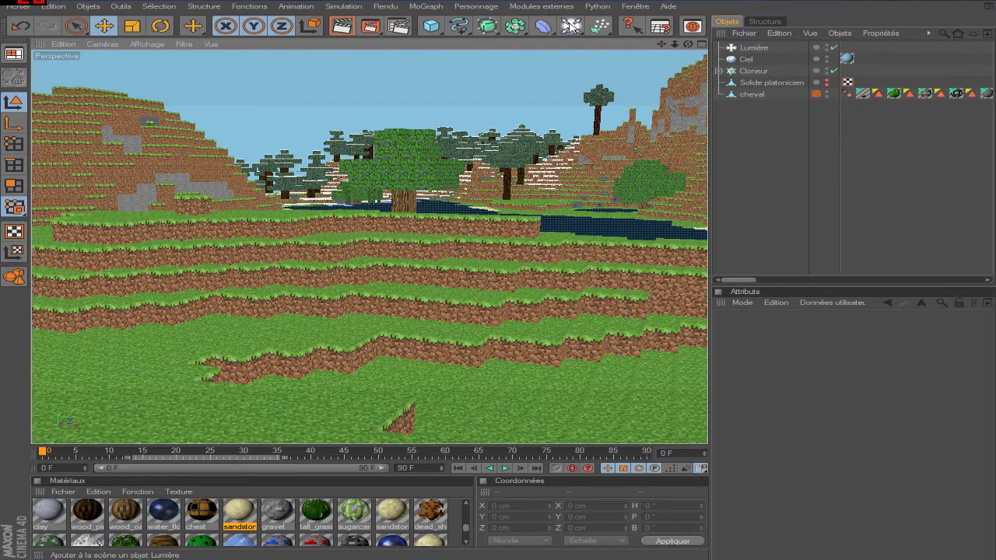
Add a Caméra object and show its Profondeur settings with a 2000 cm target distance.
drag(570, 26, 615, 36)
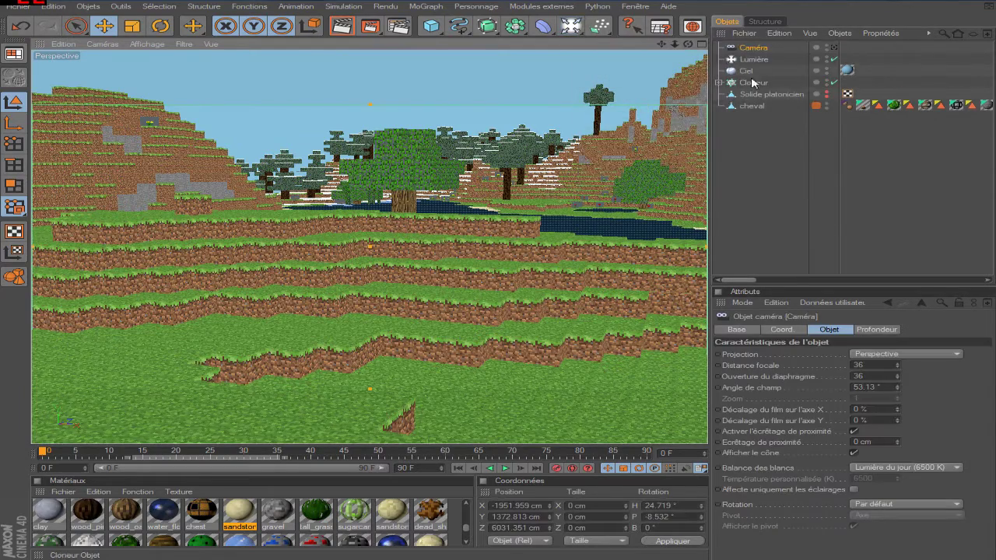
mouse_move(688, 43)
mouse_down()
mouse_move(679, 49)
mouse_move(692, 47)
mouse_up()
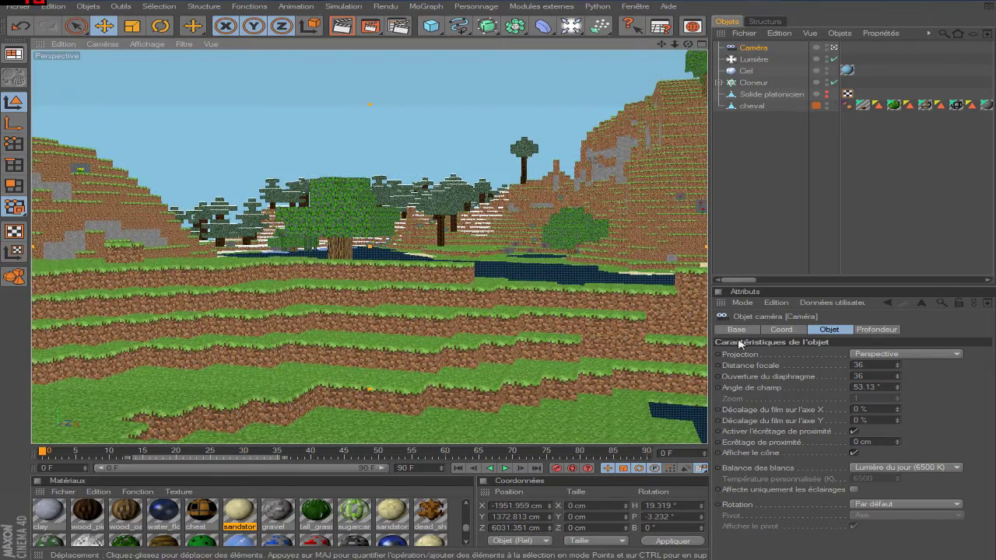
click(869, 331)
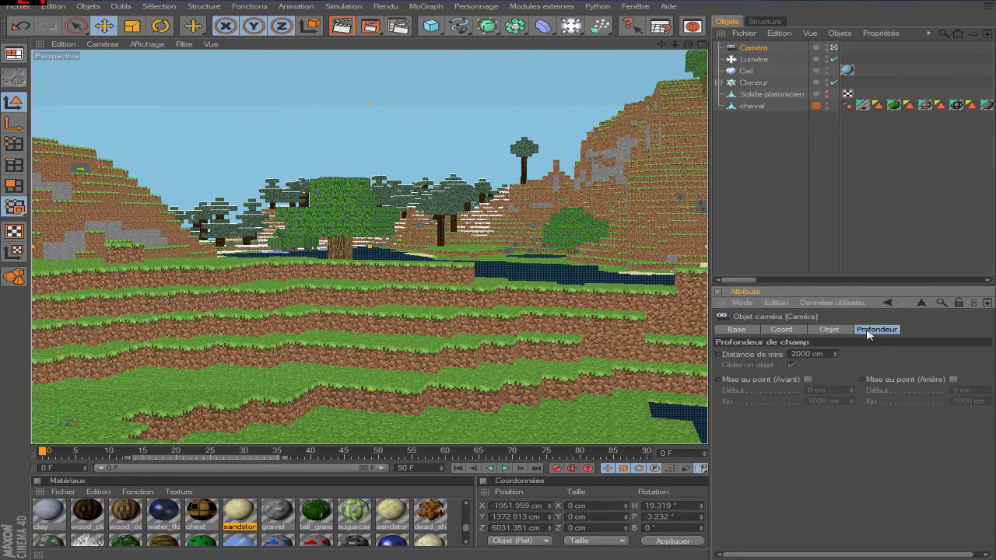
Switch to the editor camera and orbit around the new camera toward the mountain.
click(833, 47)
scroll(588, 187, down, 3)
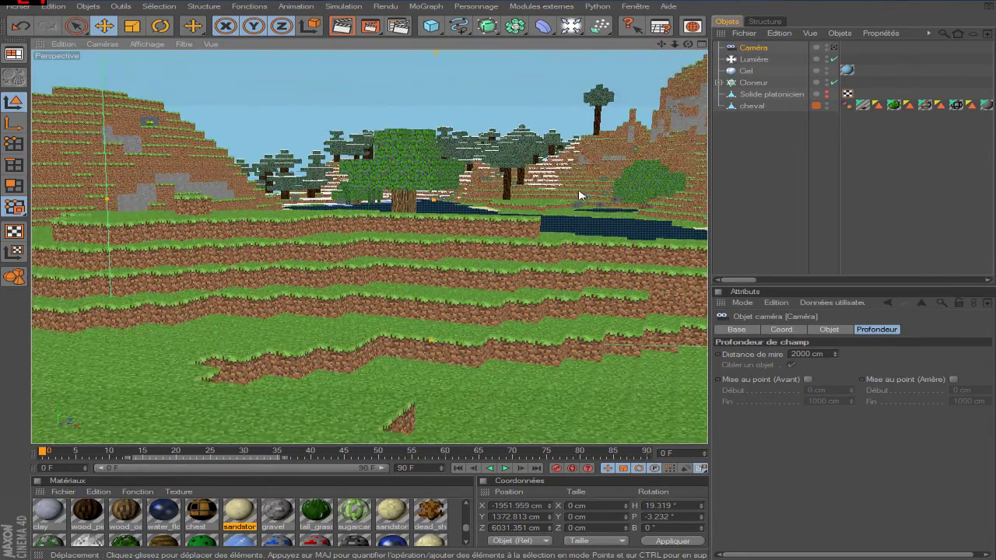
scroll(585, 185, down, 3)
alt+drag(585, 185, 572, 147)
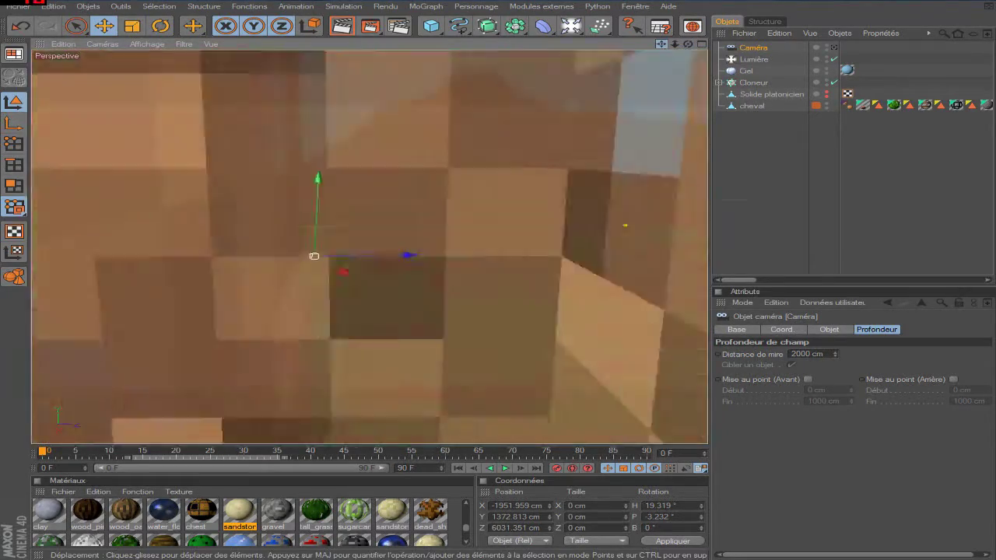
mouse_move(571, 147)
alt+mouse_down()
mouse_move(625, 222)
mouse_move(403, 302)
mouse_move(475, 265)
alt+mouse_up()
Set the camera's focus distance (Distance de mire) to 3497.437 cm.
mouse_move(549, 249)
alt+mouse_down()
mouse_move(585, 249)
mouse_move(508, 251)
mouse_move(523, 254)
alt+mouse_up()
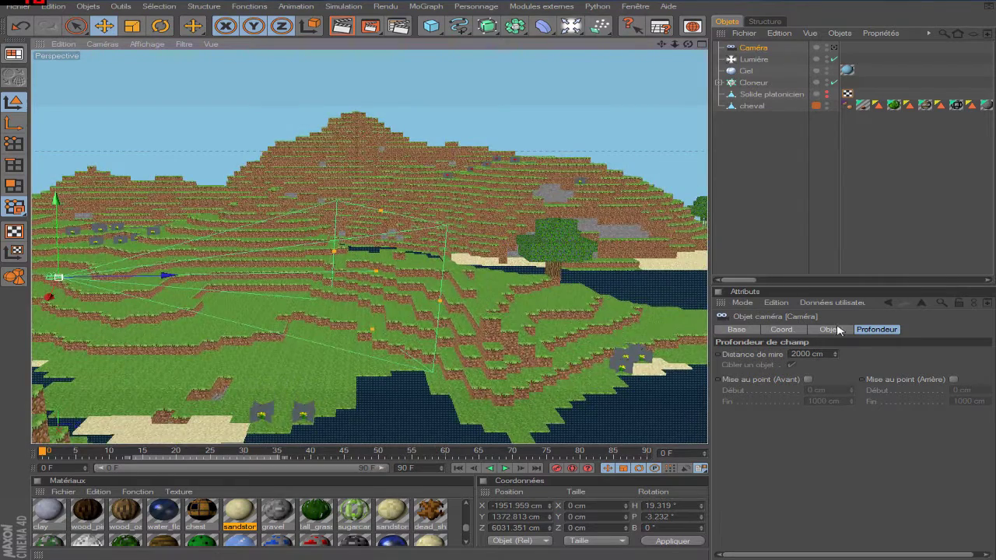
drag(836, 354, 340, 293)
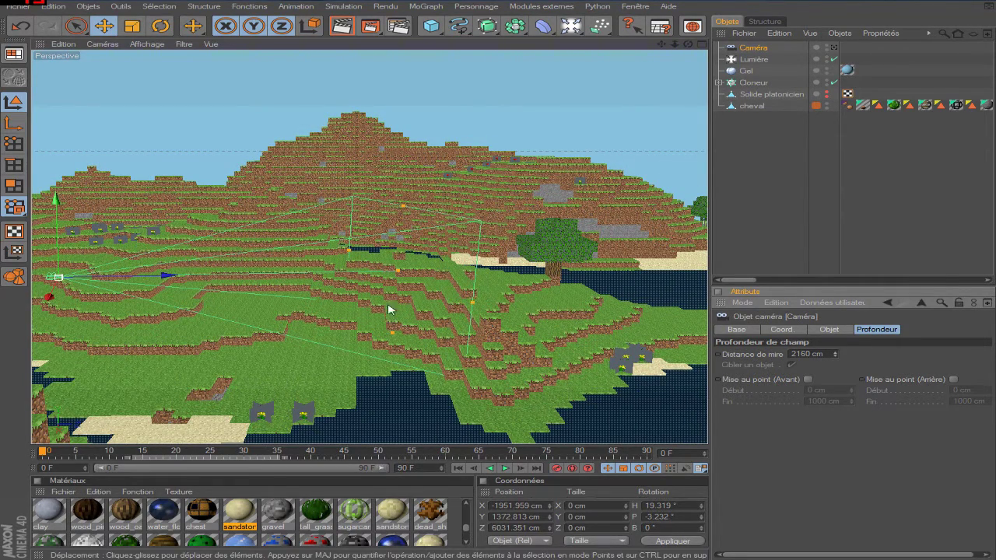
drag(401, 273, 453, 241)
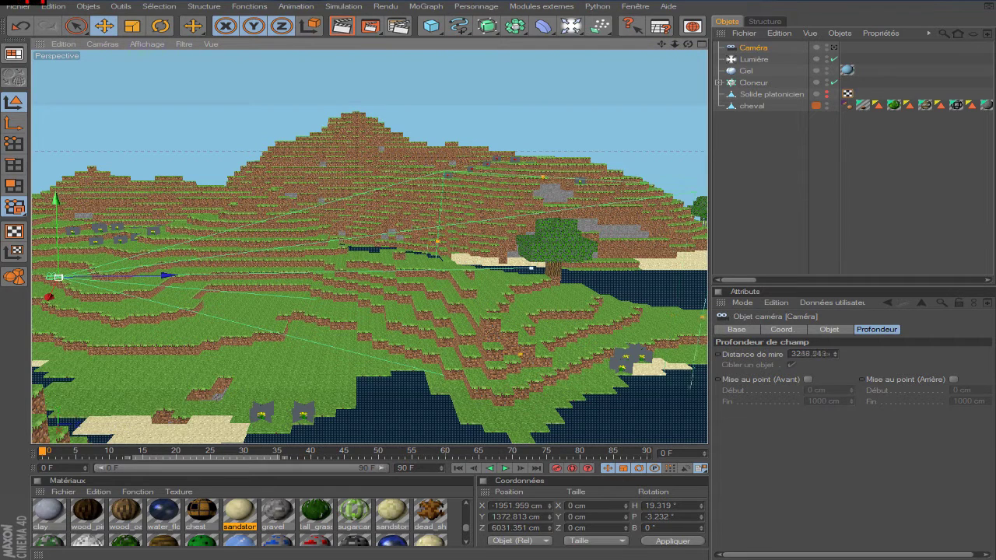
drag(835, 354, 595, 287)
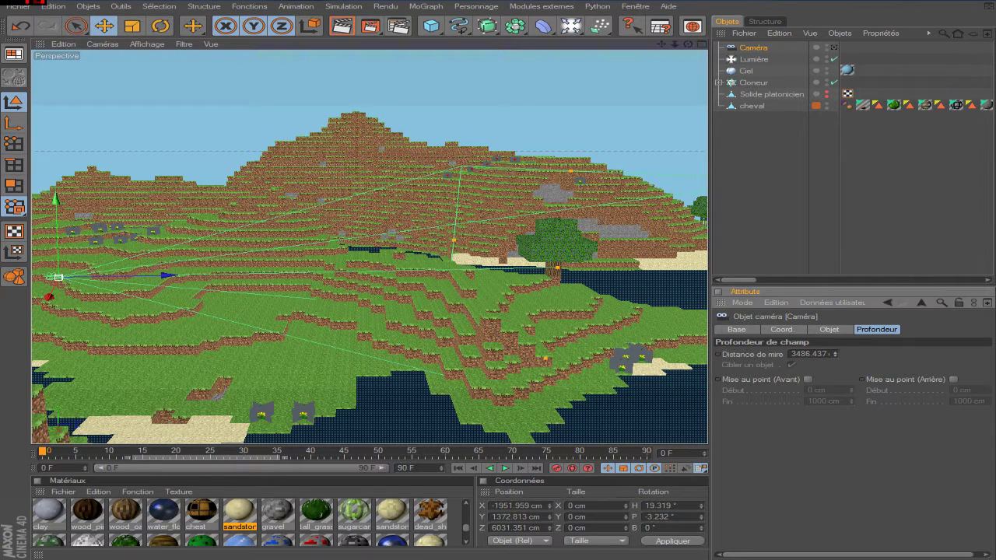
alt+drag(467, 185, 498, 240)
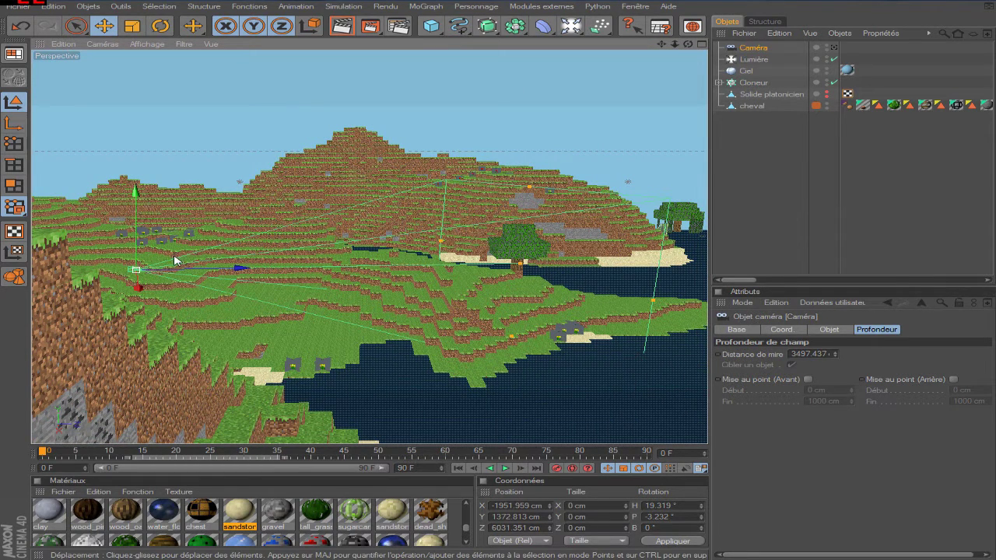
drag(676, 48, 951, 330)
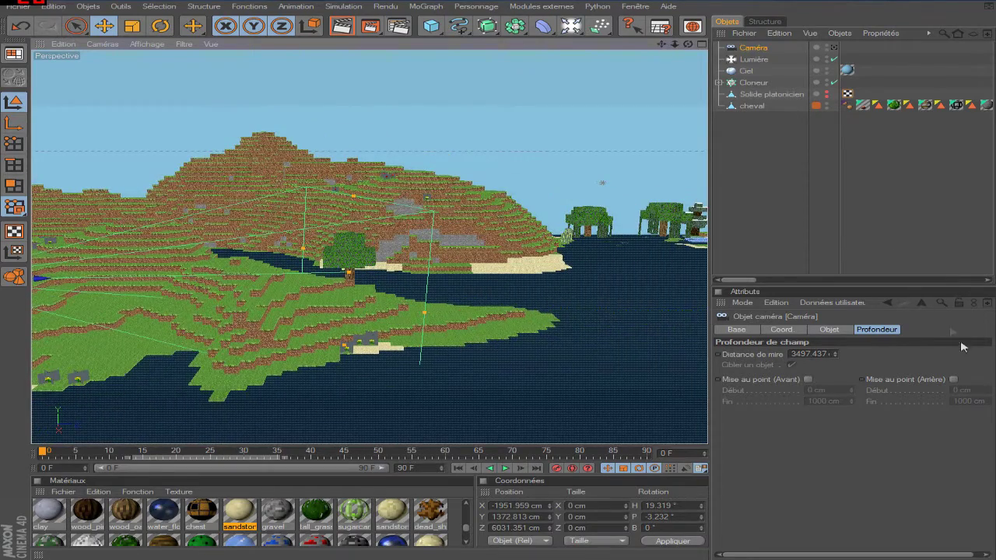
Enable rear blur ending at 9773.73 cm, then view through the camera and render the viewport.
click(953, 379)
alt+drag(433, 296, 398, 288)
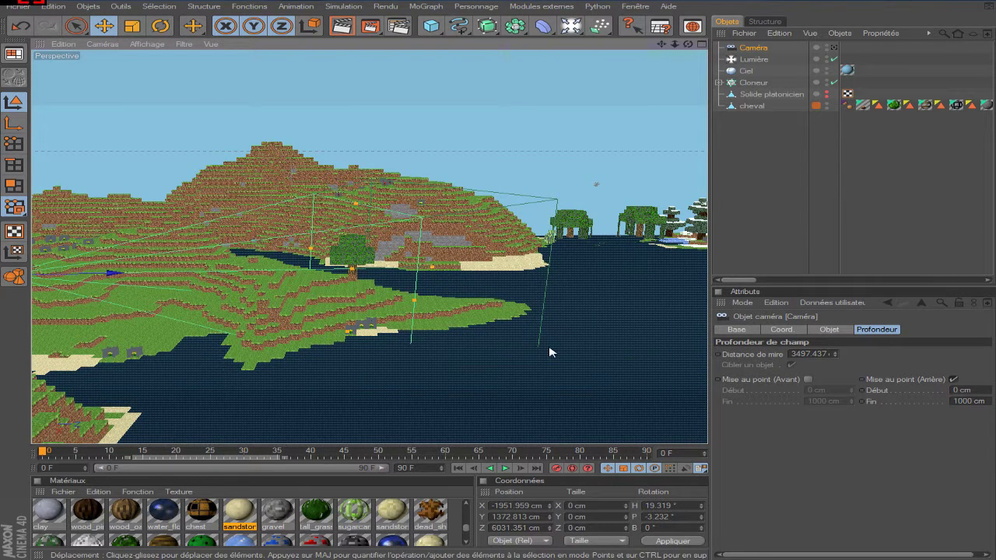
drag(992, 401, 992, 354)
drag(687, 44, 819, 68)
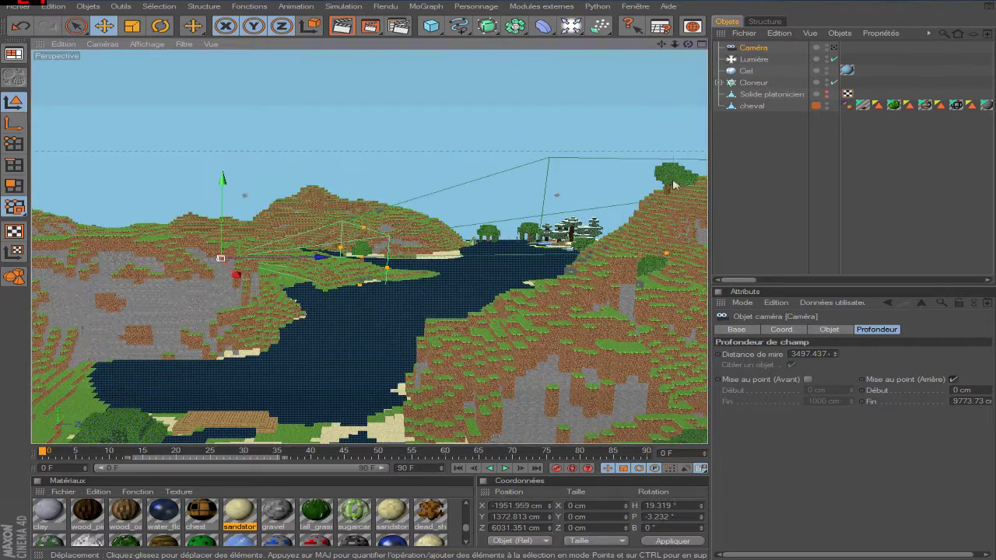
click(834, 47)
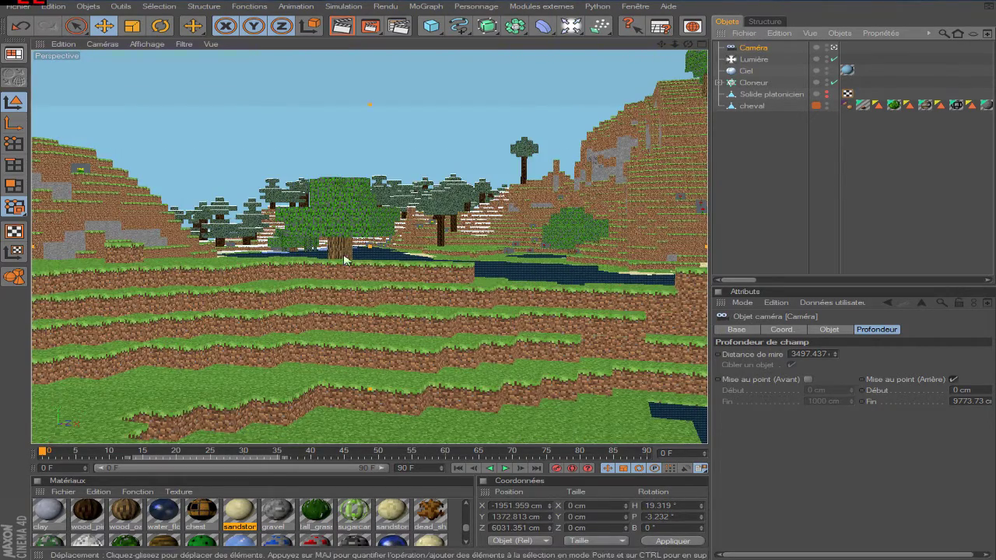
click(341, 25)
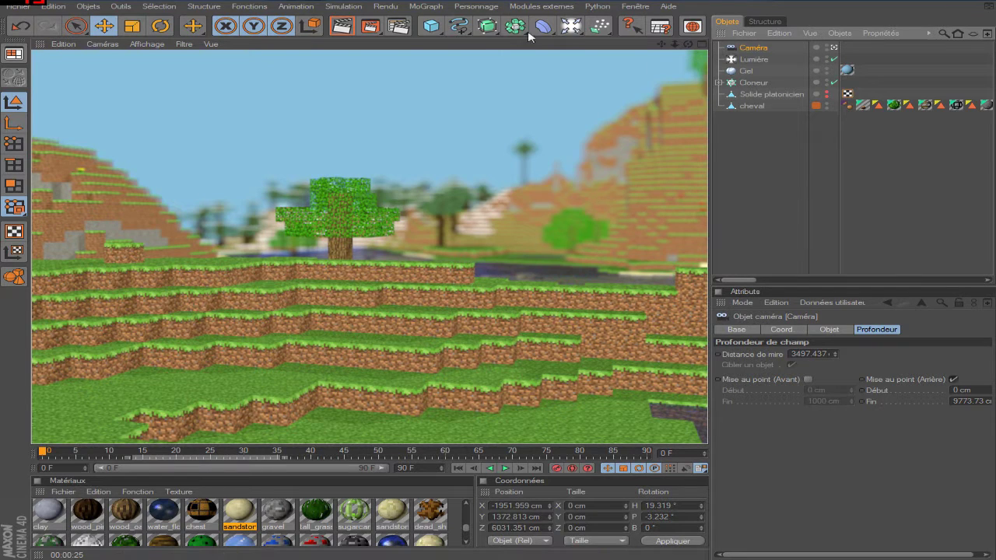
Lower the Profondeur de champ blur intensity from 5% to 2% in Render Settings.
click(397, 26)
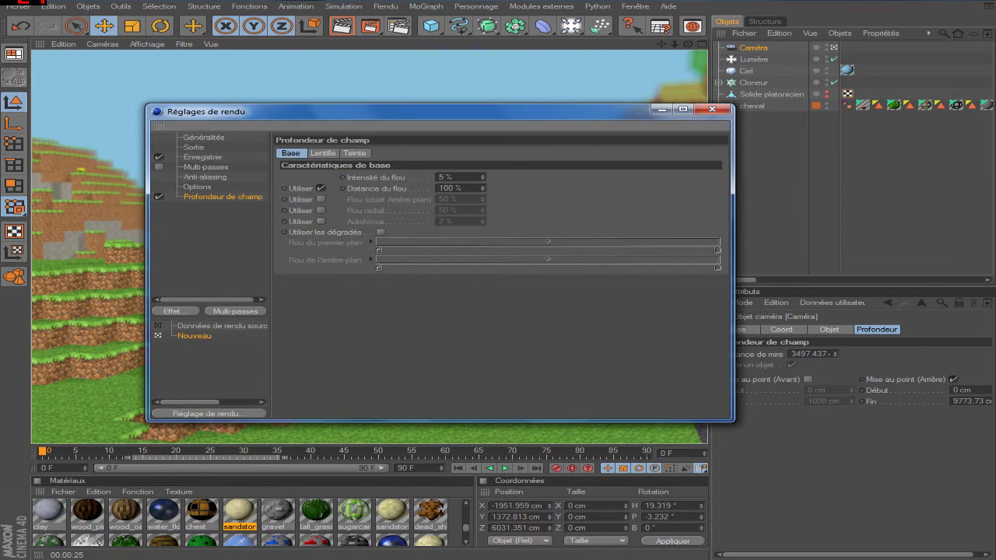
double_click(450, 178)
text(0)
key(Return)
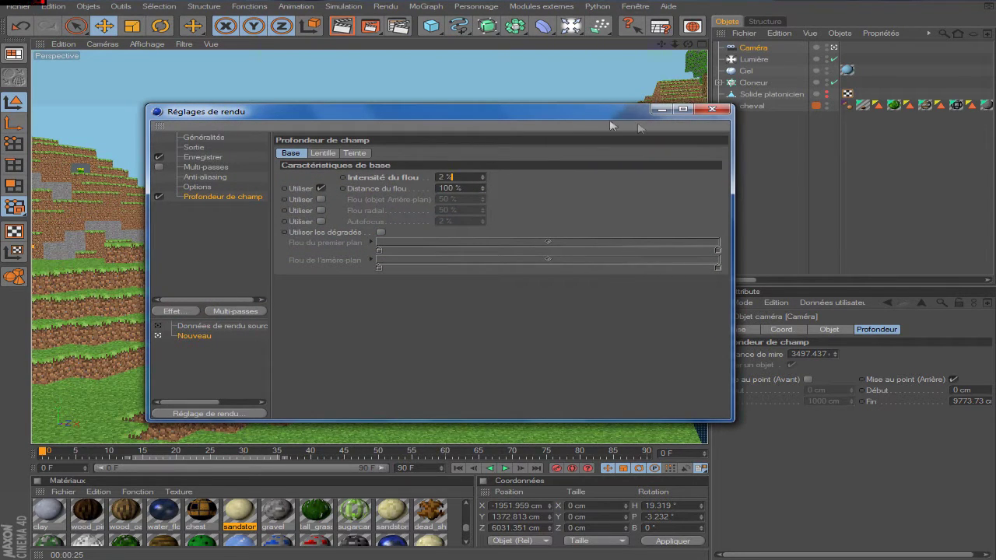
click(714, 109)
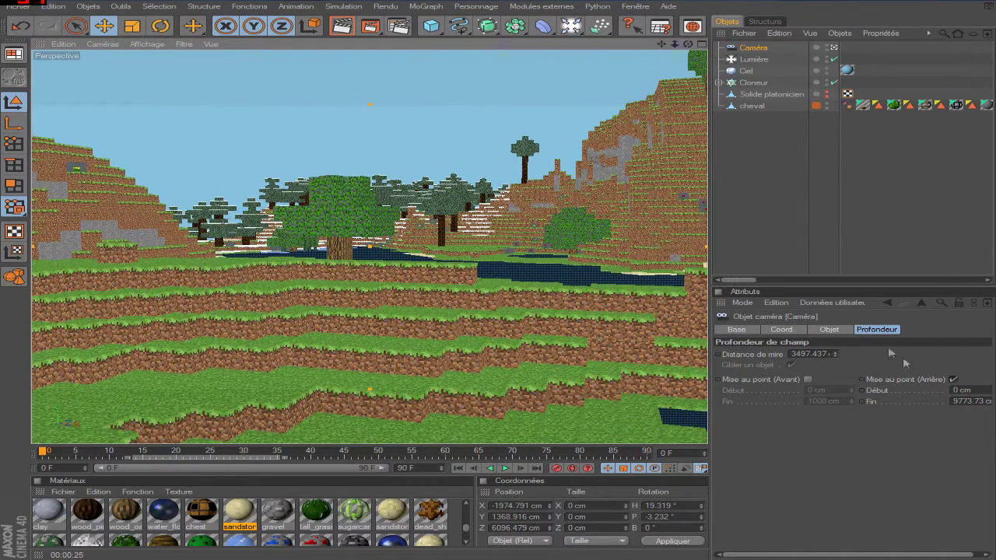
Return to the editor view and reframe it to show the camera over the terrain.
click(834, 47)
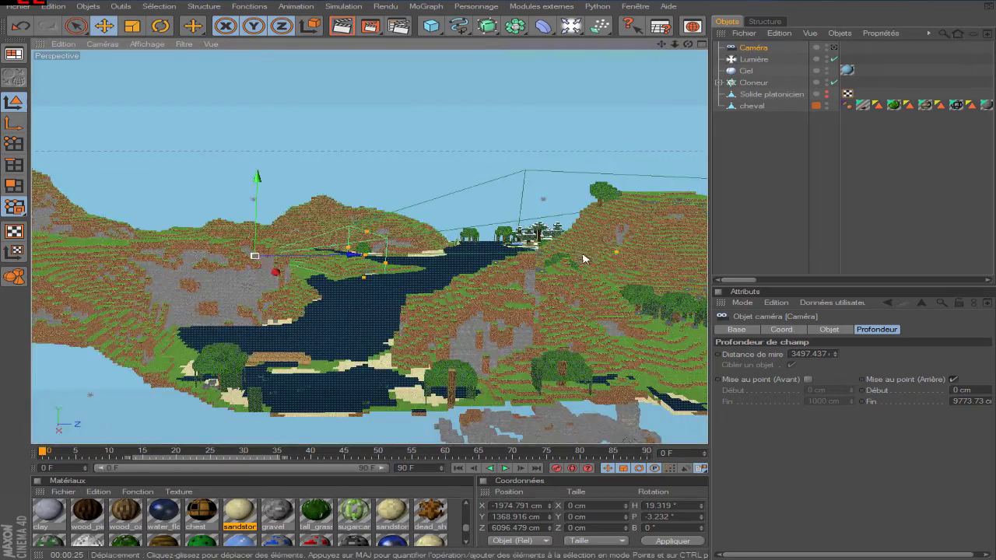
drag(367, 260, 403, 263)
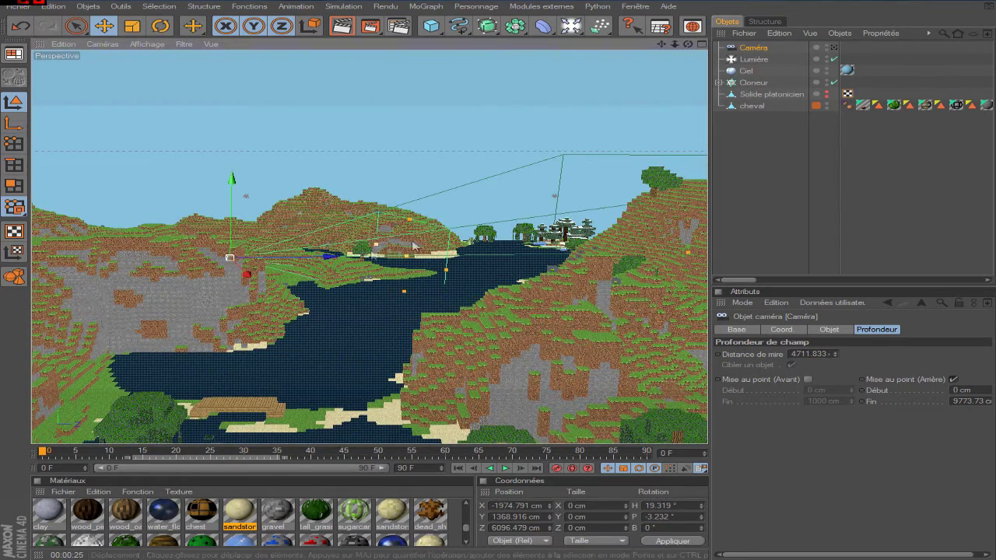
scroll(403, 263, down, 3)
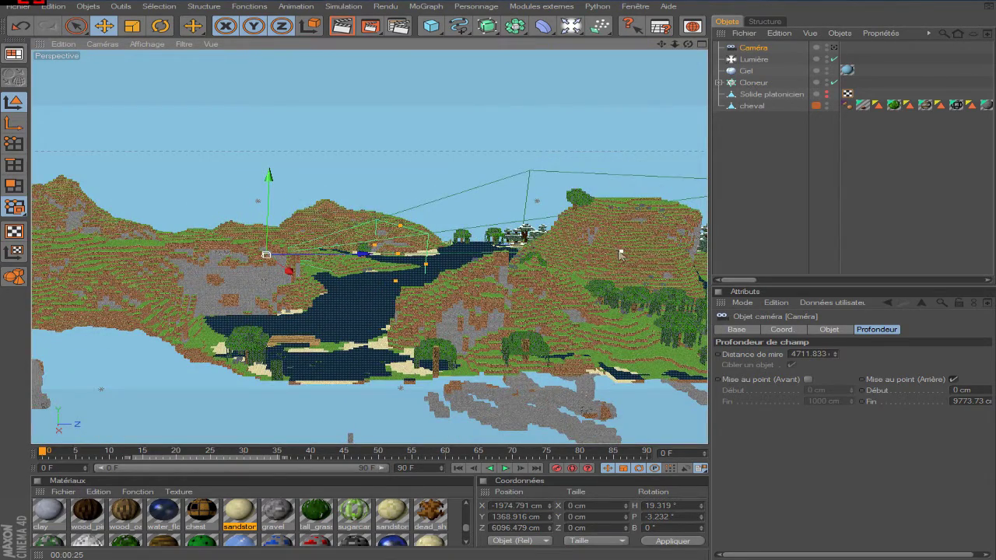
drag(688, 44, 379, 241)
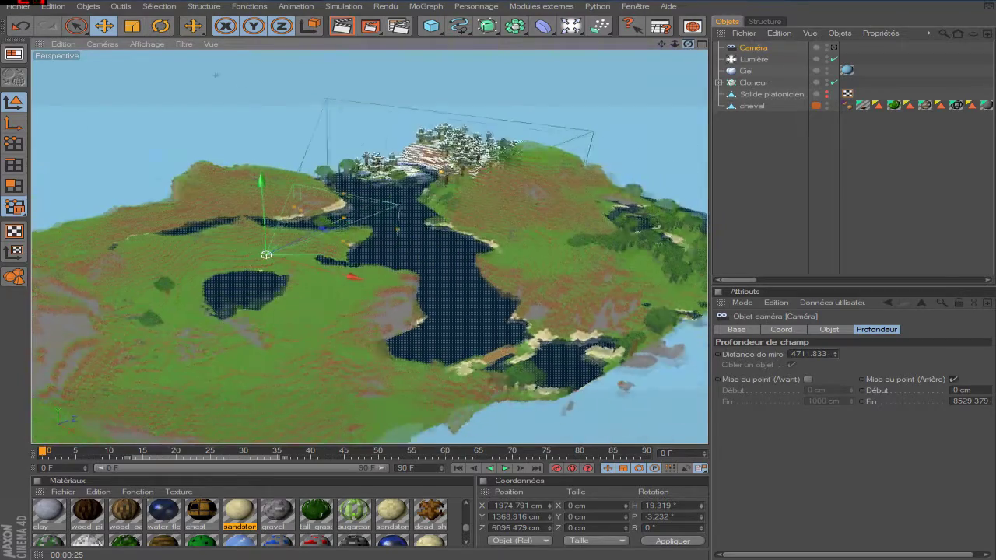
scroll(598, 114, up, 3)
scroll(621, 91, up, 3)
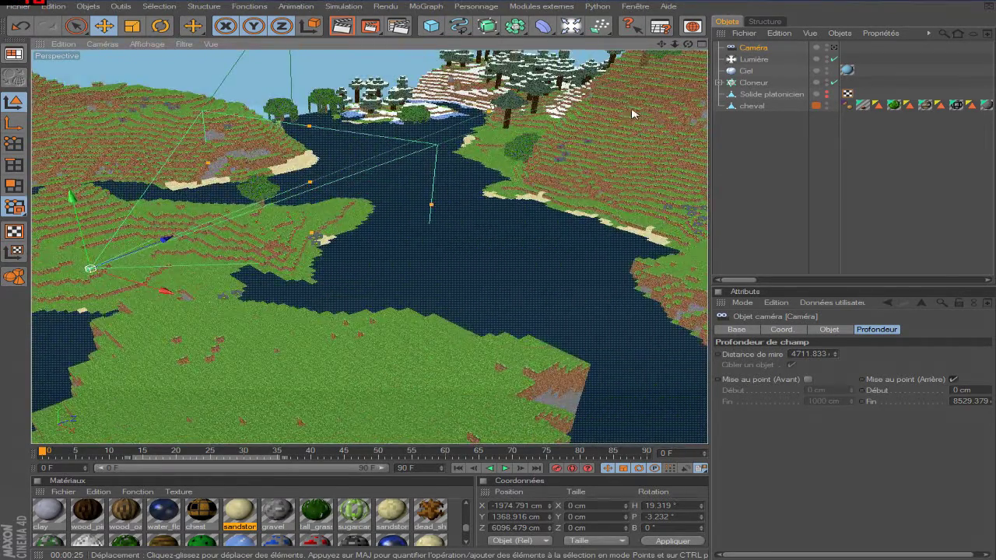
scroll(644, 69, up, 2)
drag(667, 48, 937, 319)
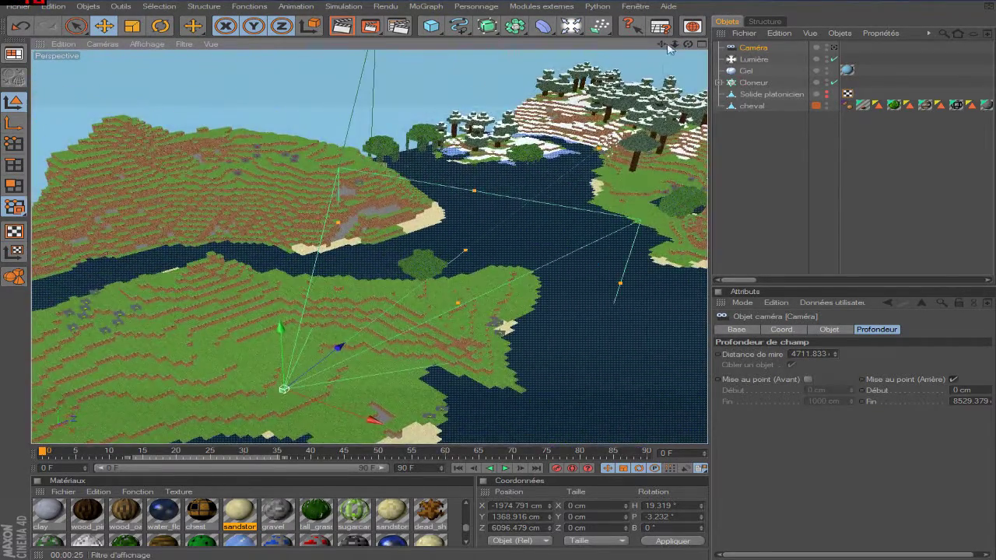
Swap rear blur for front blur, extending its Fin to 3424.572 cm.
click(953, 379)
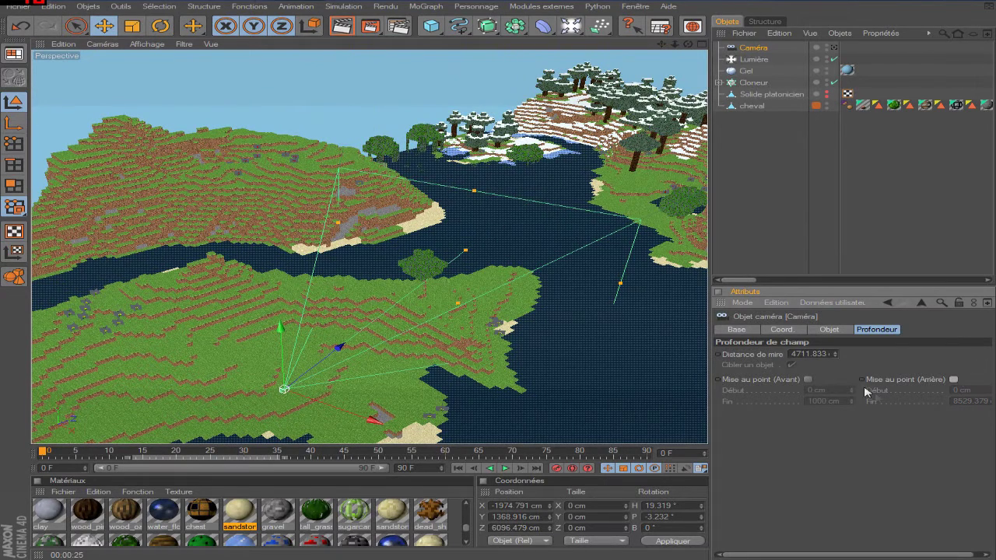
click(808, 379)
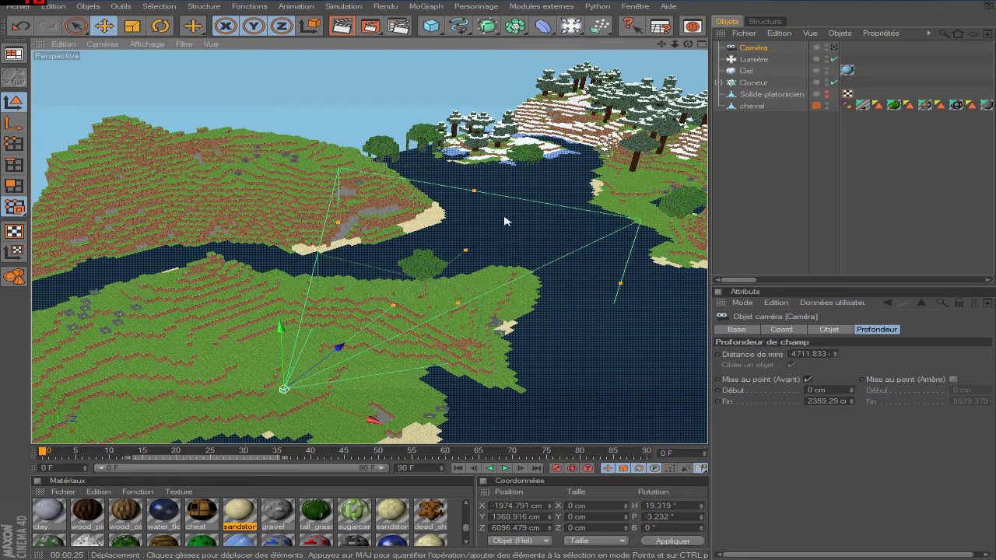
drag(467, 251, 458, 257)
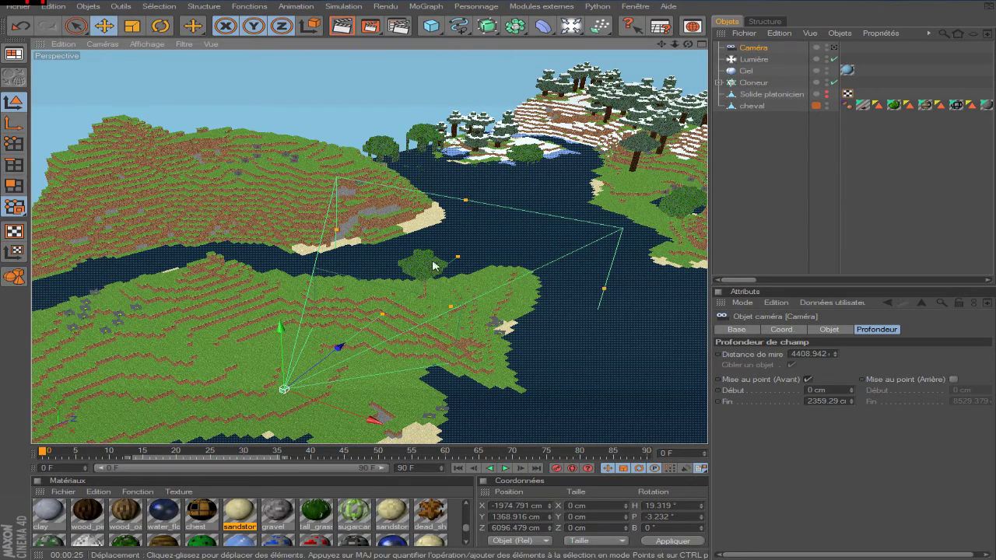
click(833, 49)
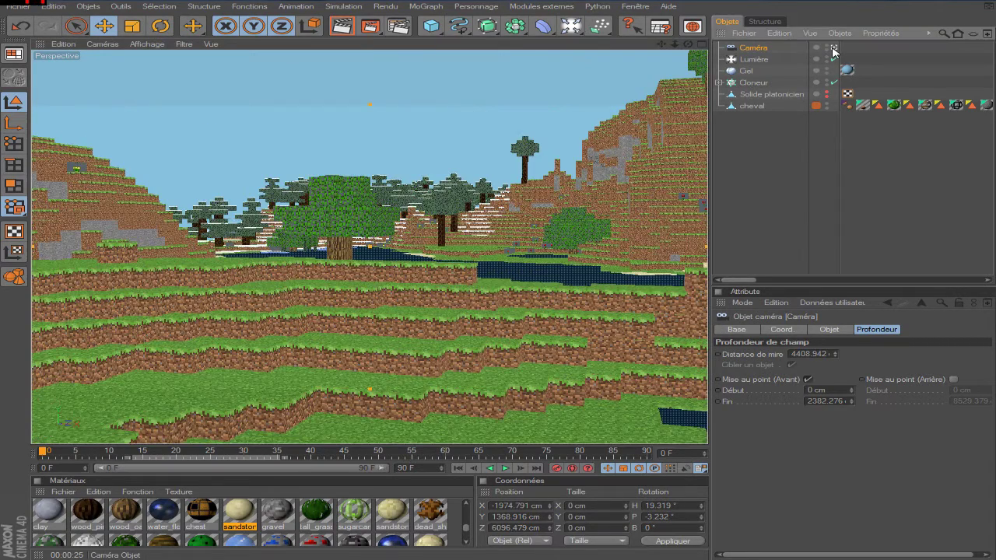
click(833, 49)
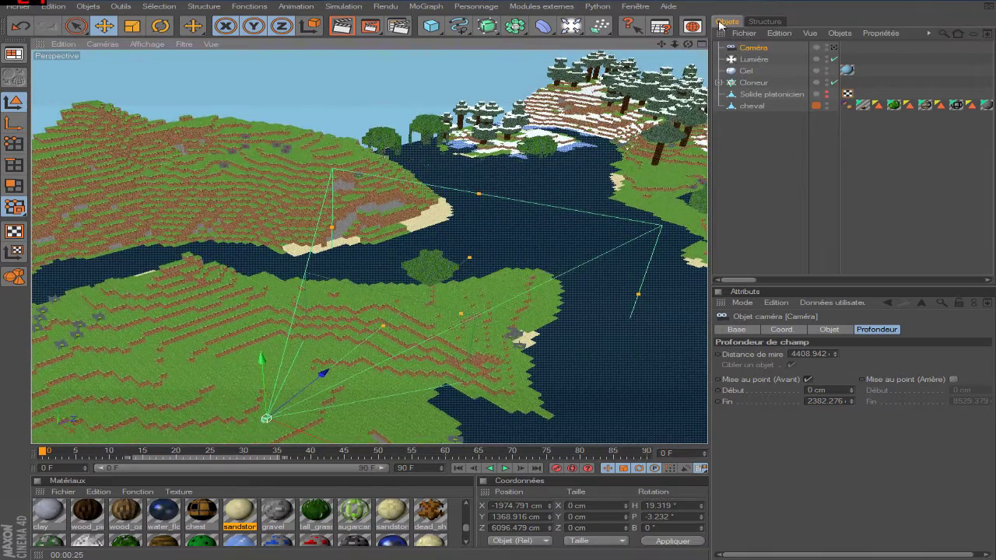
Move the camera, raise its focus distance to 5440.388 cm, and view through it.
drag(687, 44, 643, 66)
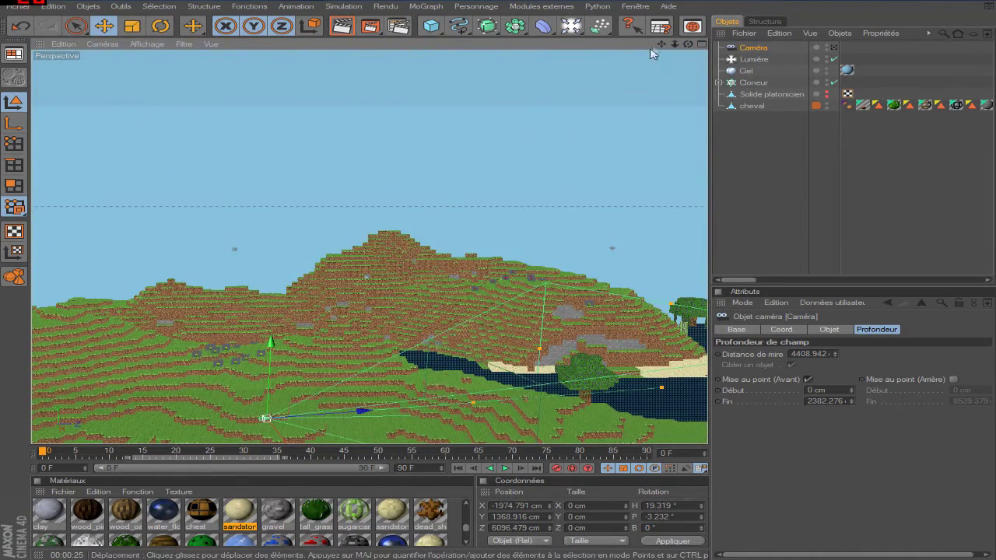
drag(324, 415, 520, 398)
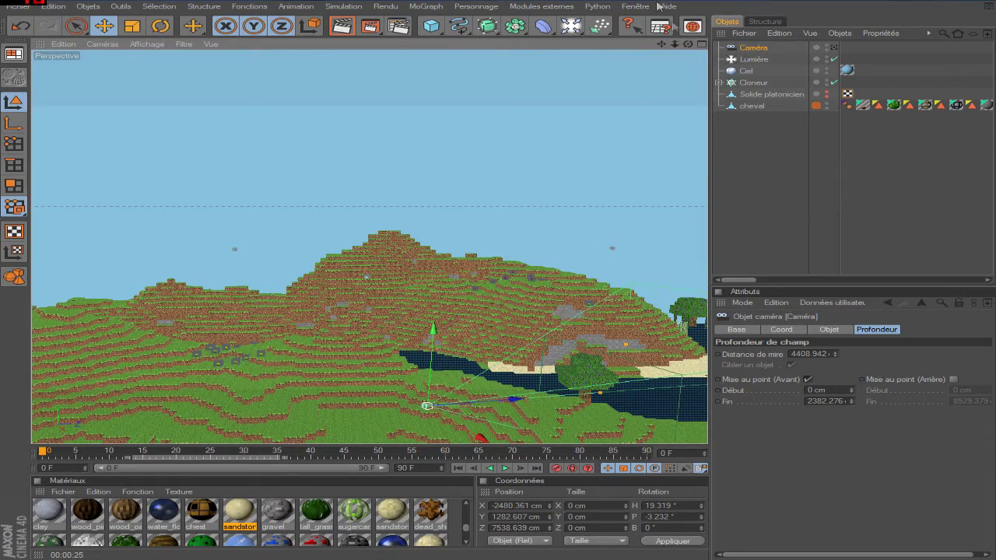
drag(693, 44, 446, 201)
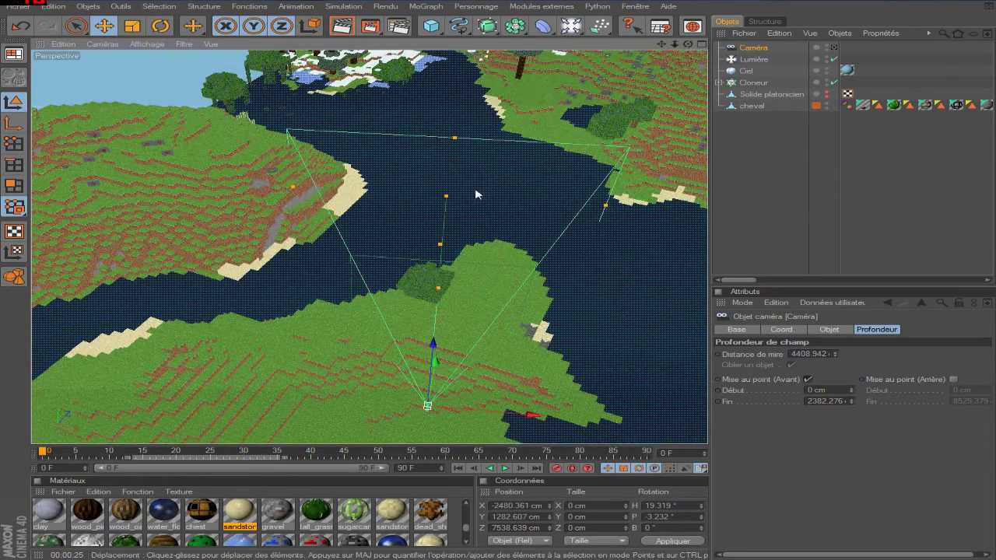
mouse_move(447, 202)
mouse_down()
mouse_move(426, 248)
mouse_move(442, 246)
mouse_up()
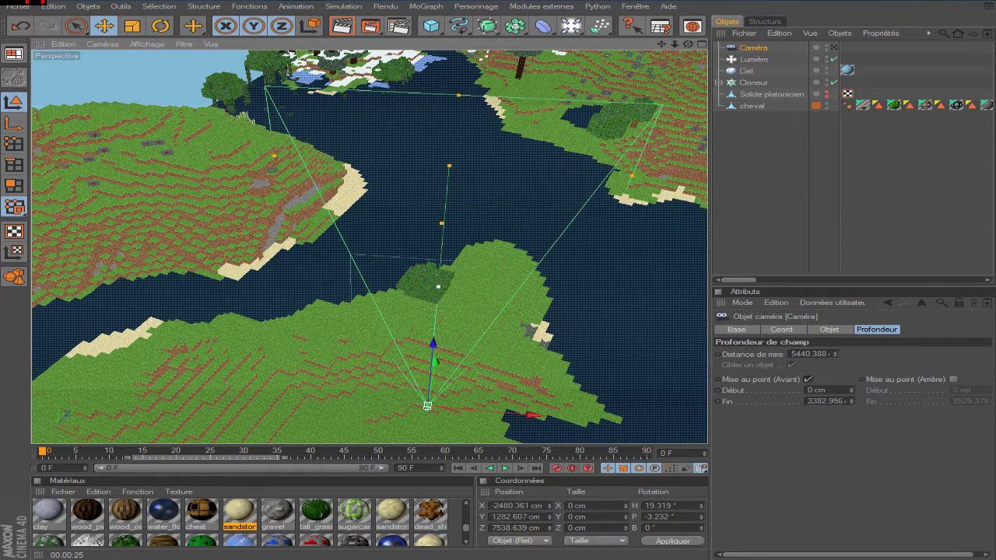
click(841, 34)
click(847, 47)
click(808, 380)
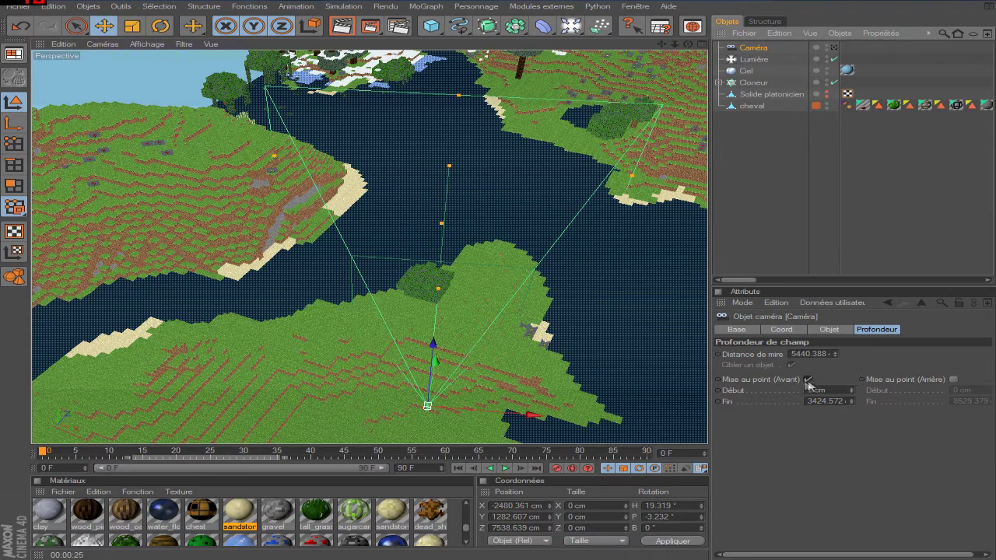
click(834, 48)
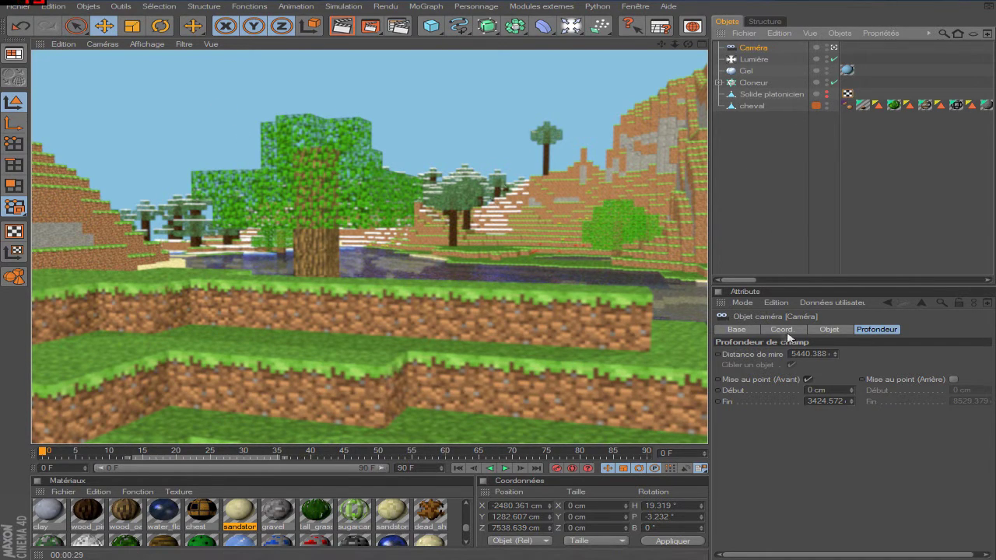
Uncheck Mise au point (Avant) to disable the camera's front focus blur.
click(808, 379)
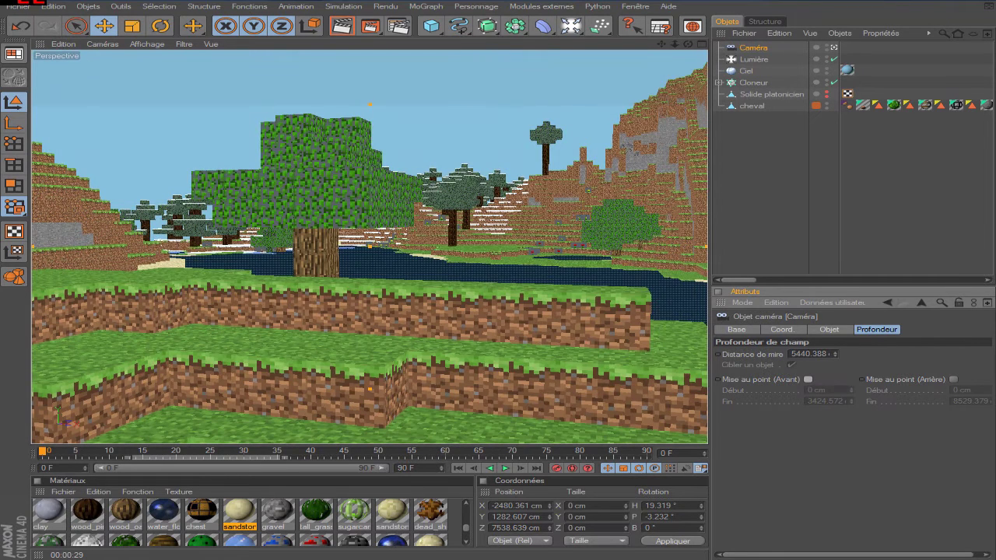
Replace Profondeur de champ with the Rendu des cheveux effect in Render Settings.
click(397, 26)
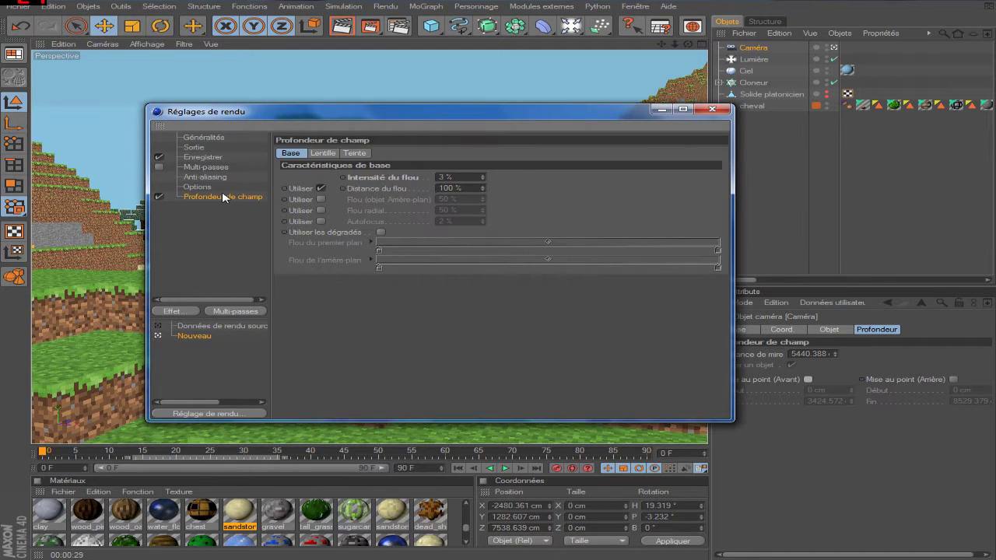
key(Delete)
click(175, 312)
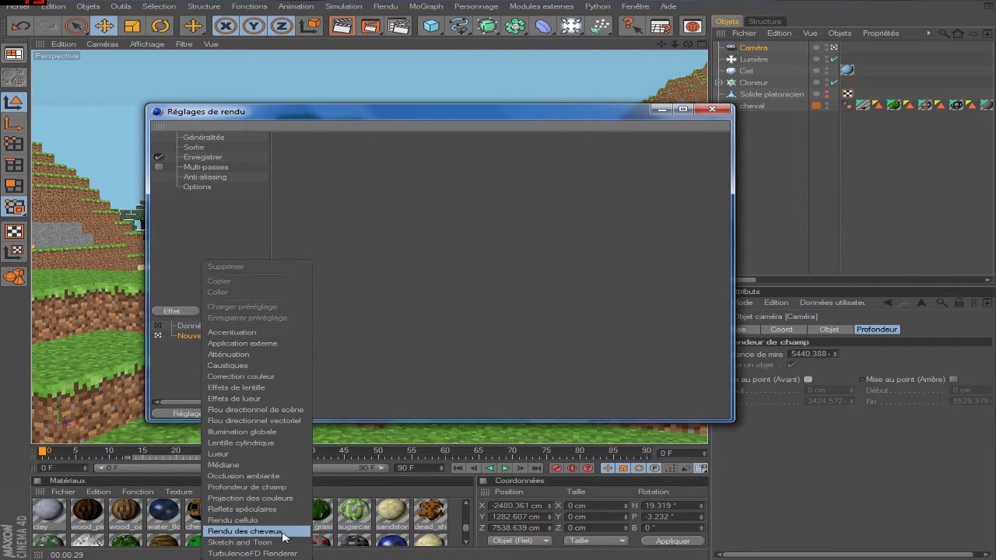
click(245, 531)
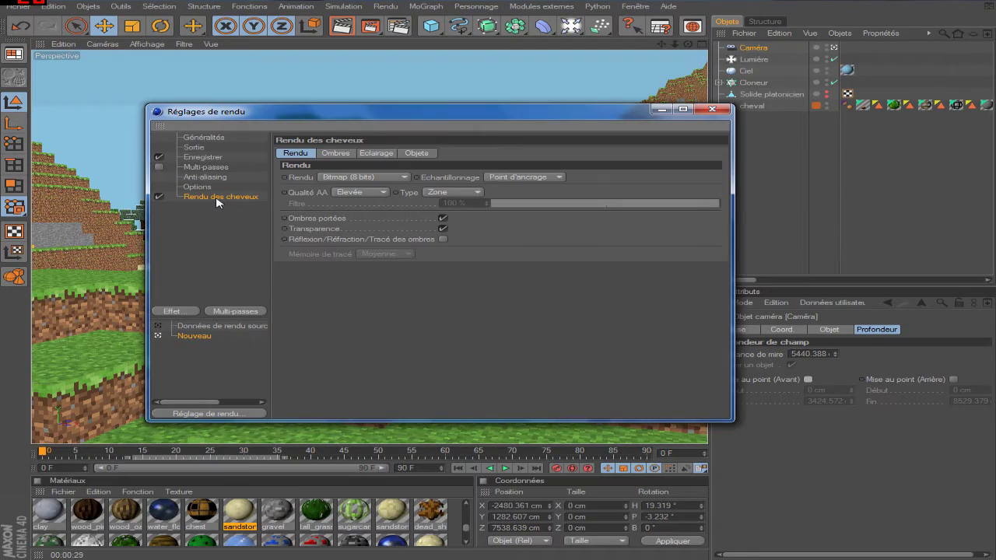
click(711, 110)
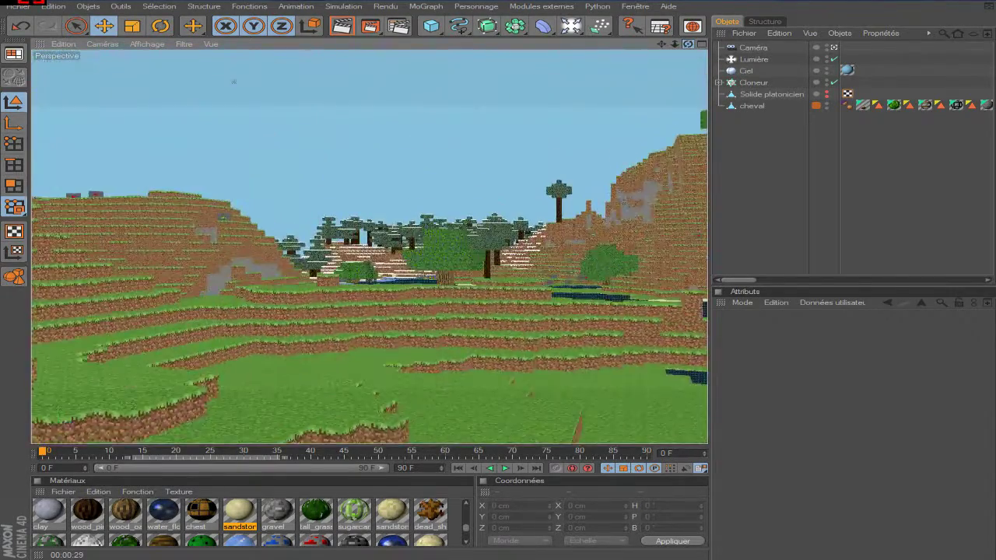
Move the view forward to show the river and bring up the light palette.
drag(687, 43, 688, 43)
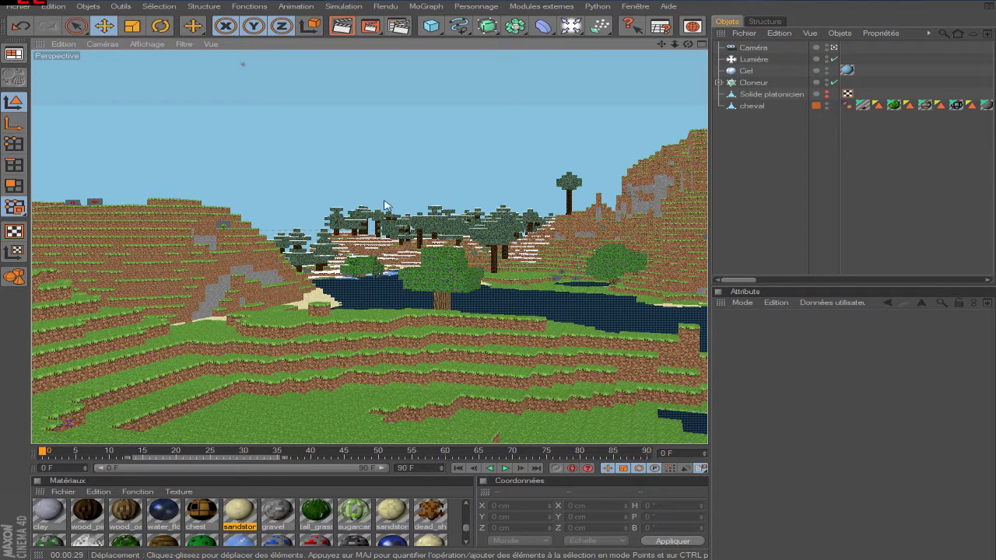
drag(570, 25, 735, 68)
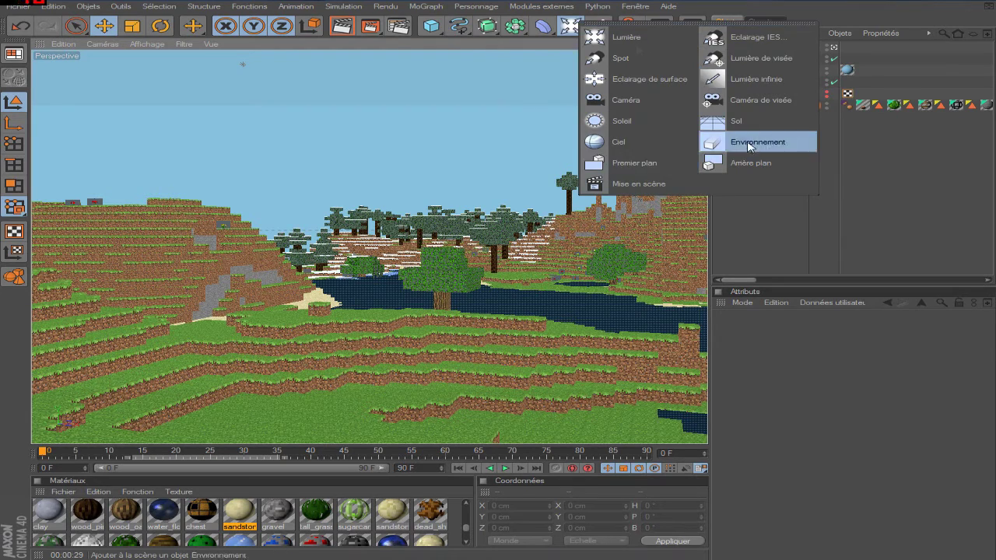
Add an Environnement object with fog enabled in a muted grey-blue colour.
drag(735, 69, 747, 142)
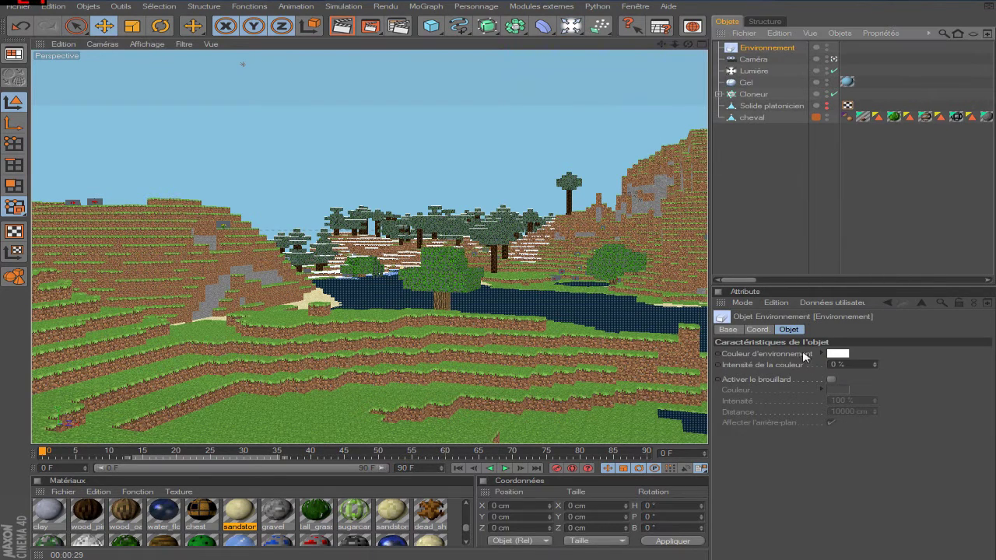
click(830, 380)
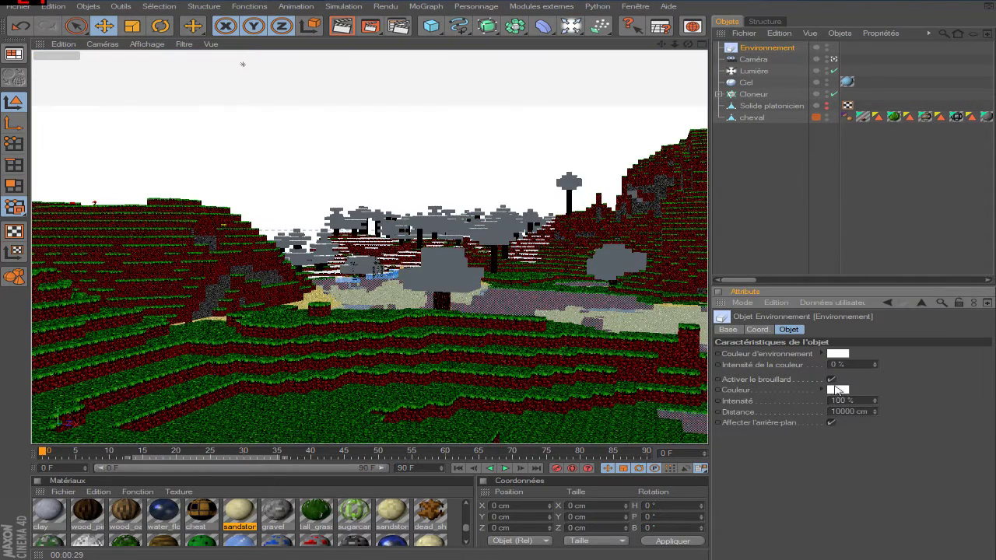
click(838, 390)
click(878, 345)
drag(878, 345, 883, 344)
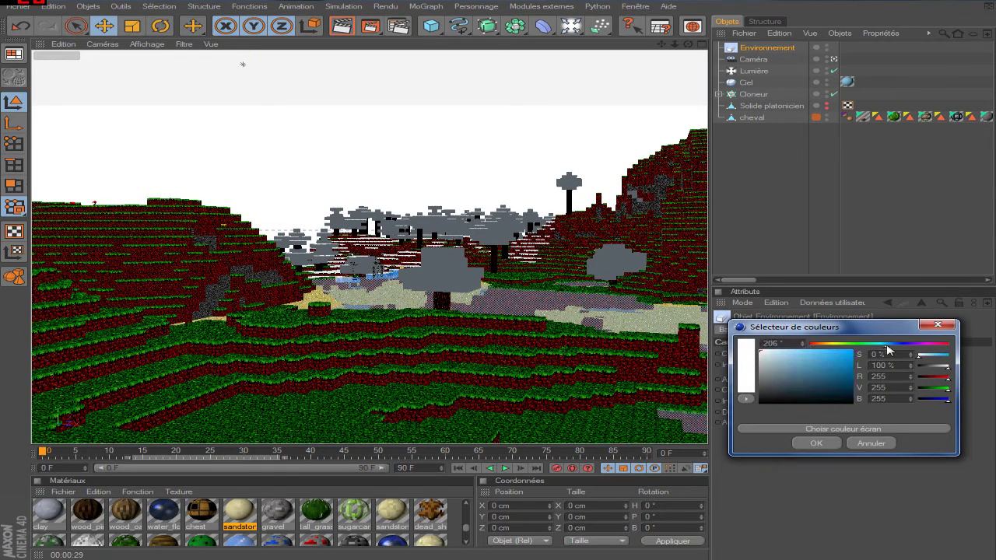
drag(764, 358, 777, 373)
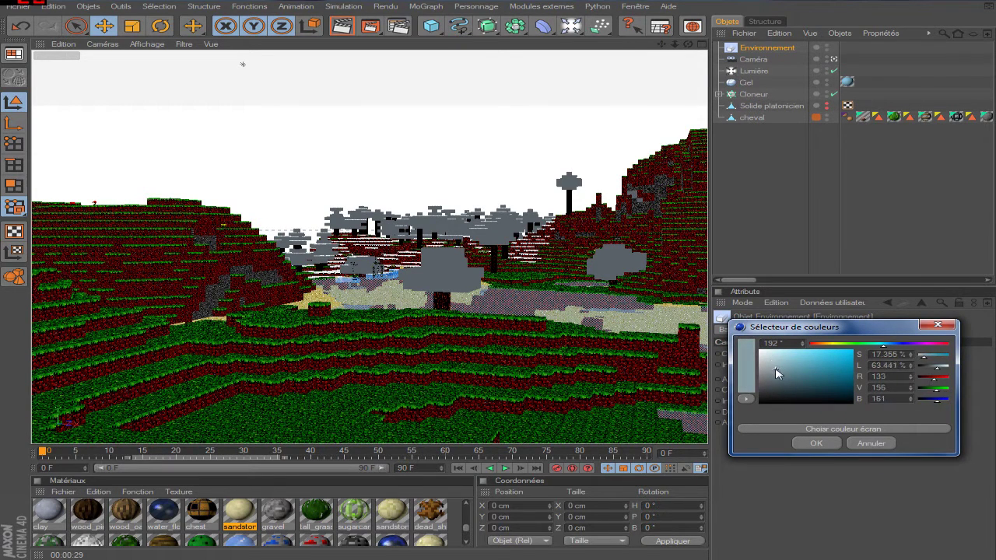
click(809, 443)
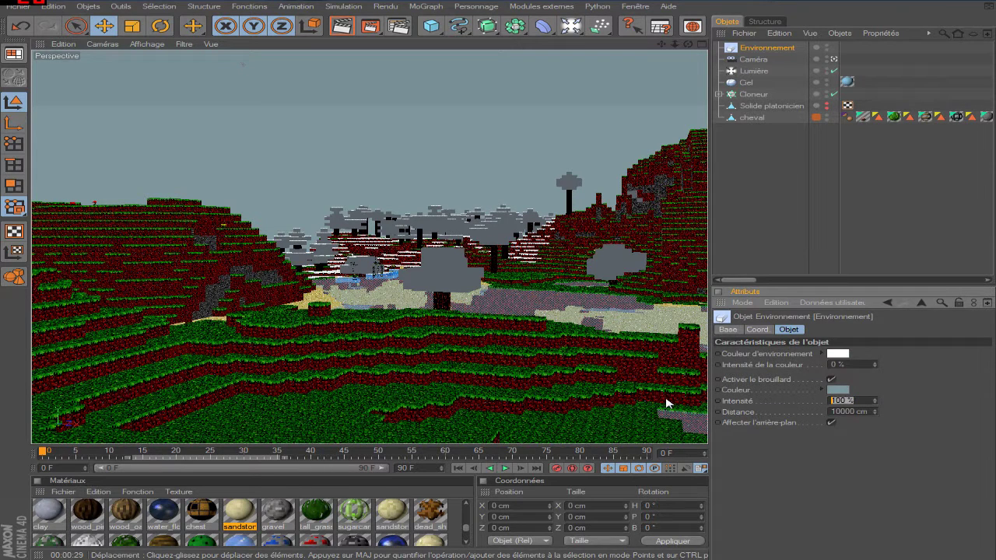
Raise the fog intensity to 100% and change the fog colour to light blue.
text(30)
key(Return)
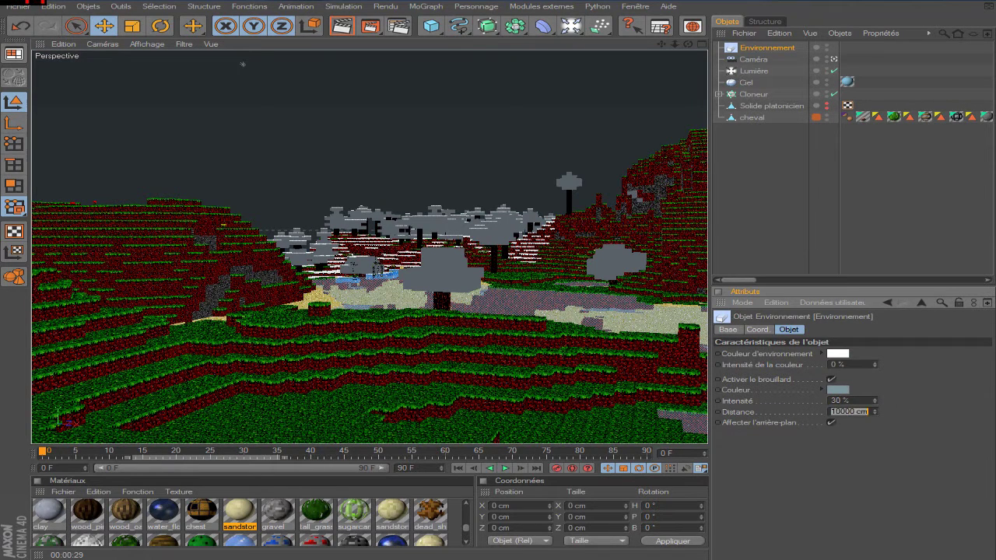
drag(874, 399, 875, 406)
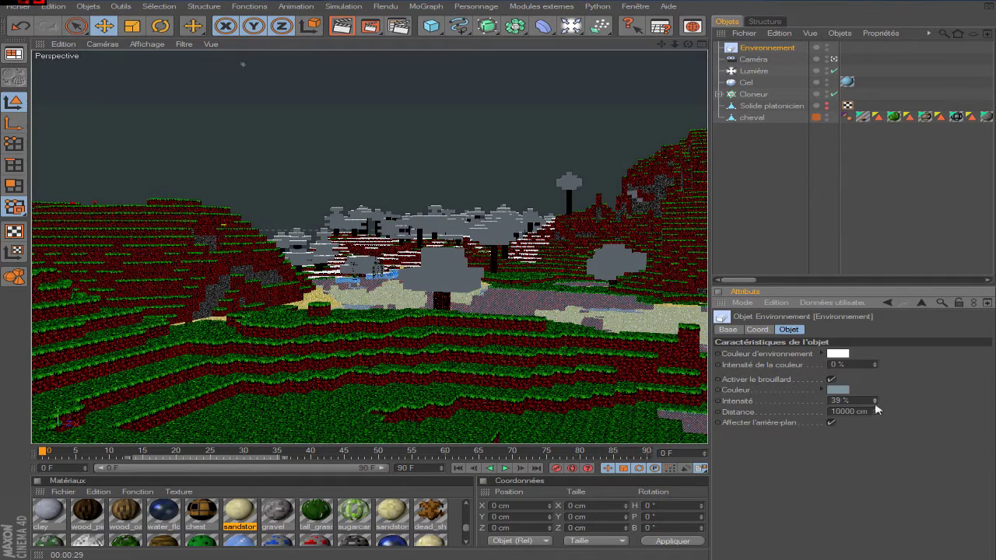
drag(242, 64, 242, 64)
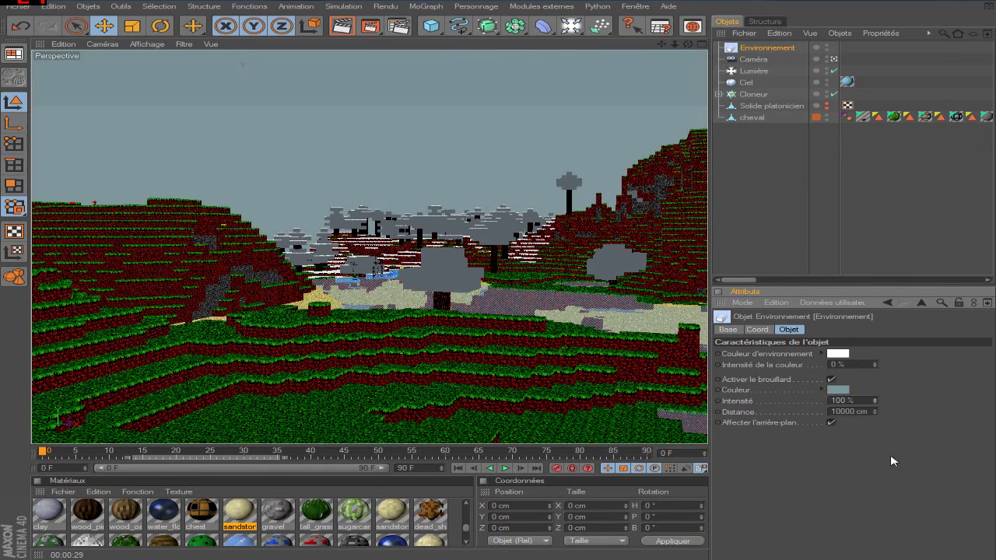
click(839, 394)
drag(822, 378, 804, 364)
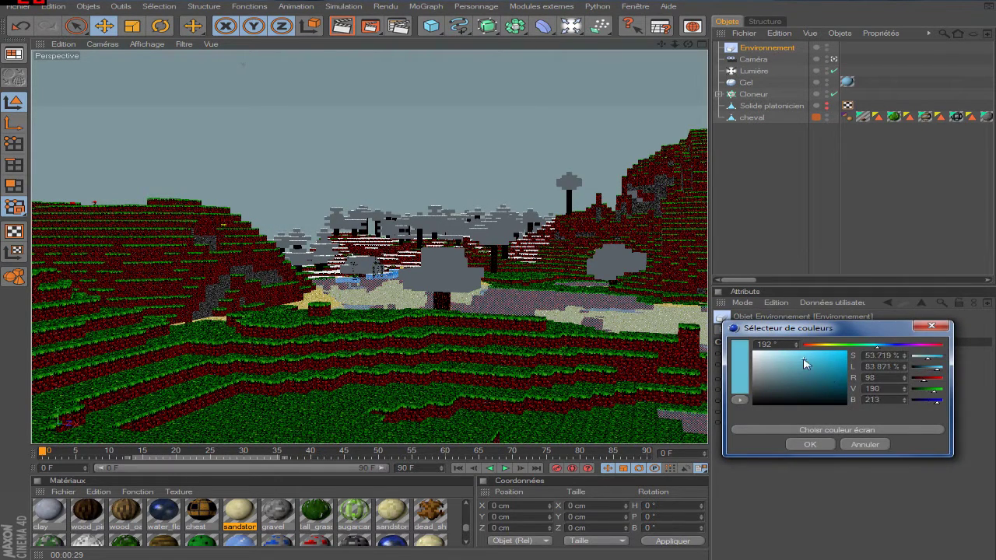
click(810, 444)
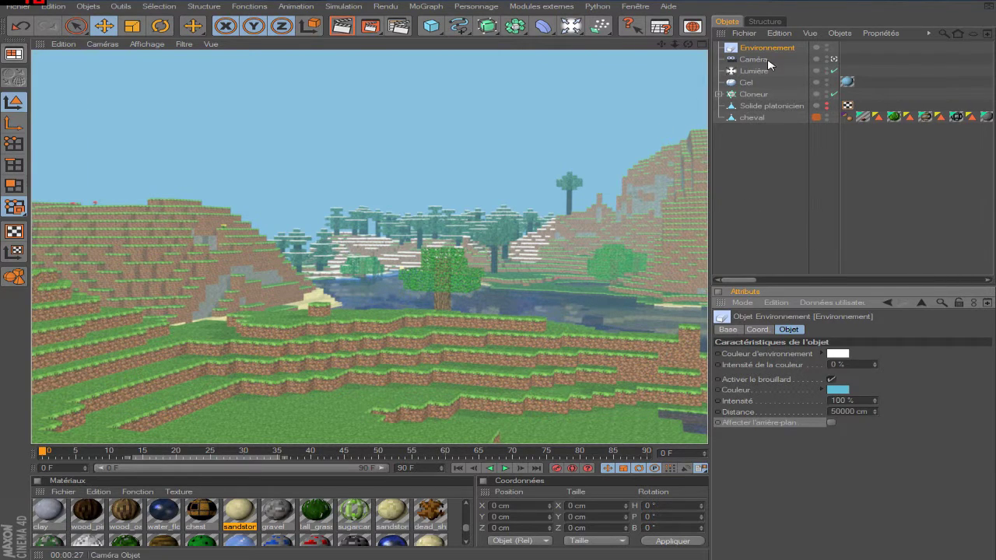
Delete the Environnement fog object and look through the Render Settings pages.
key(Delete)
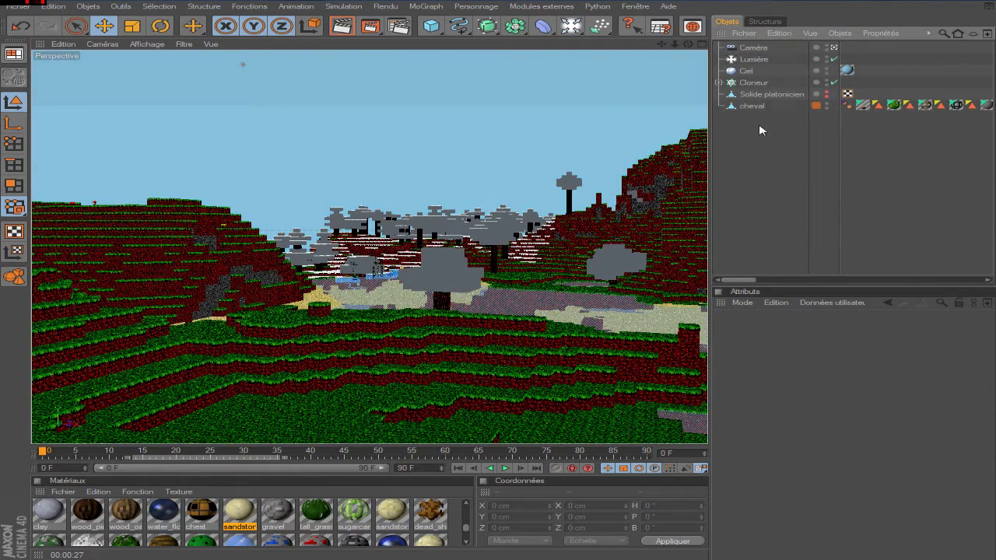
click(396, 26)
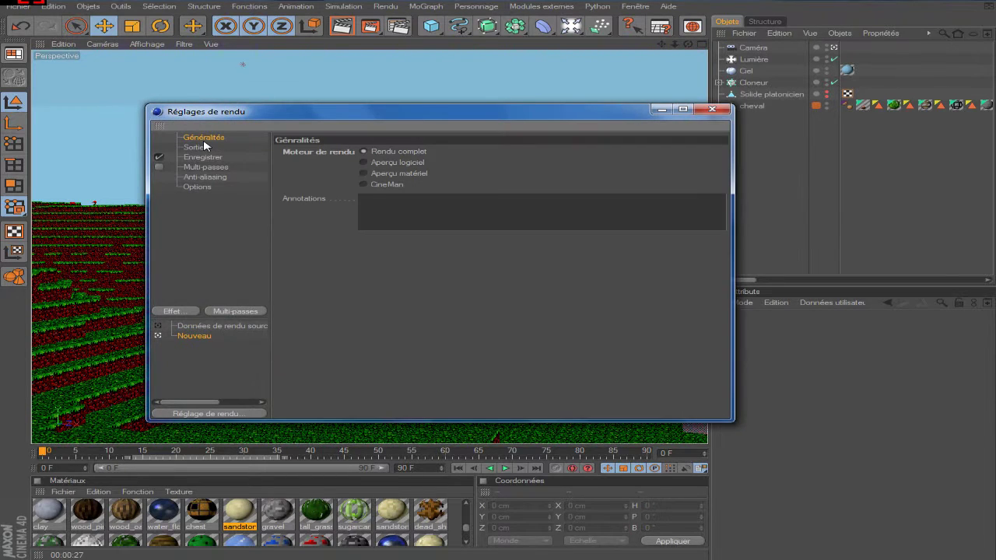
click(194, 148)
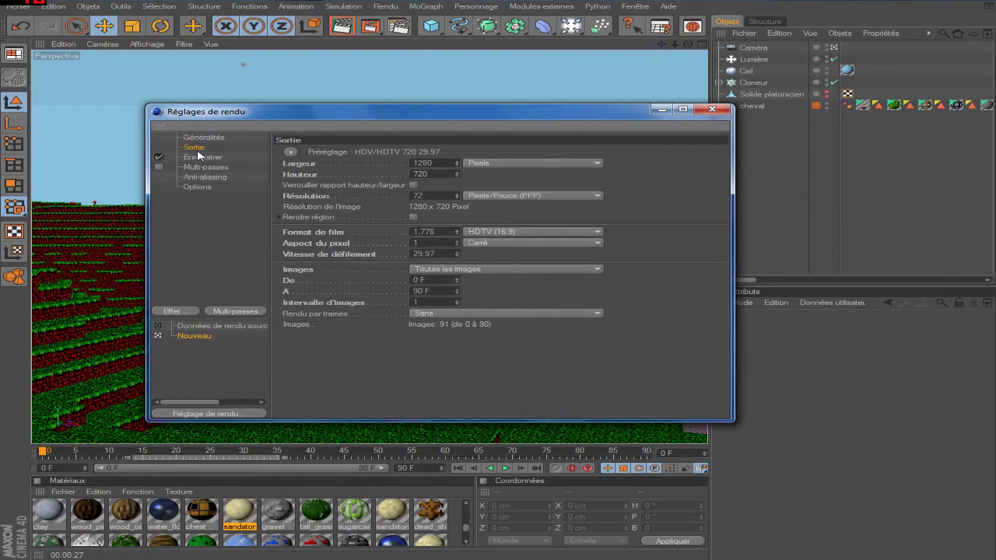
click(199, 158)
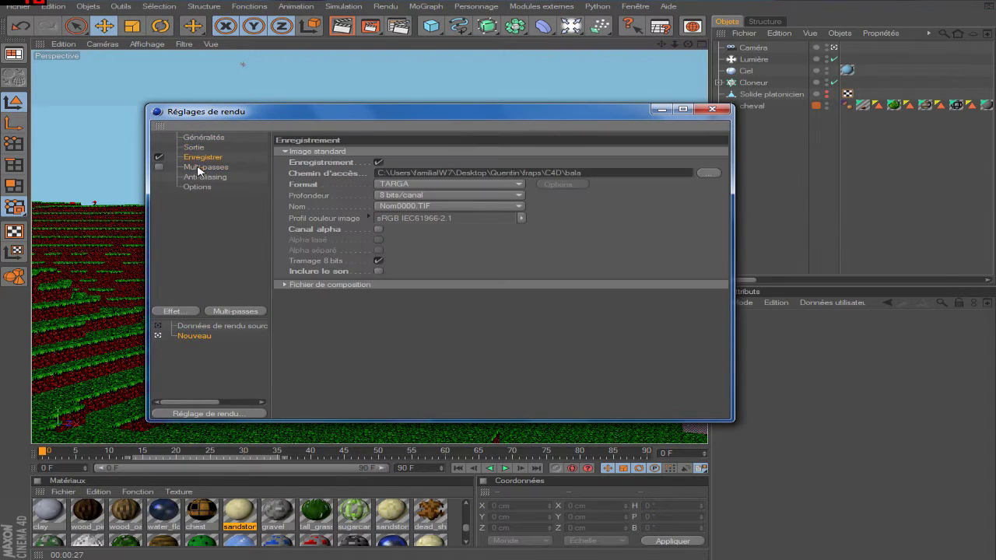
click(199, 167)
click(200, 178)
click(198, 188)
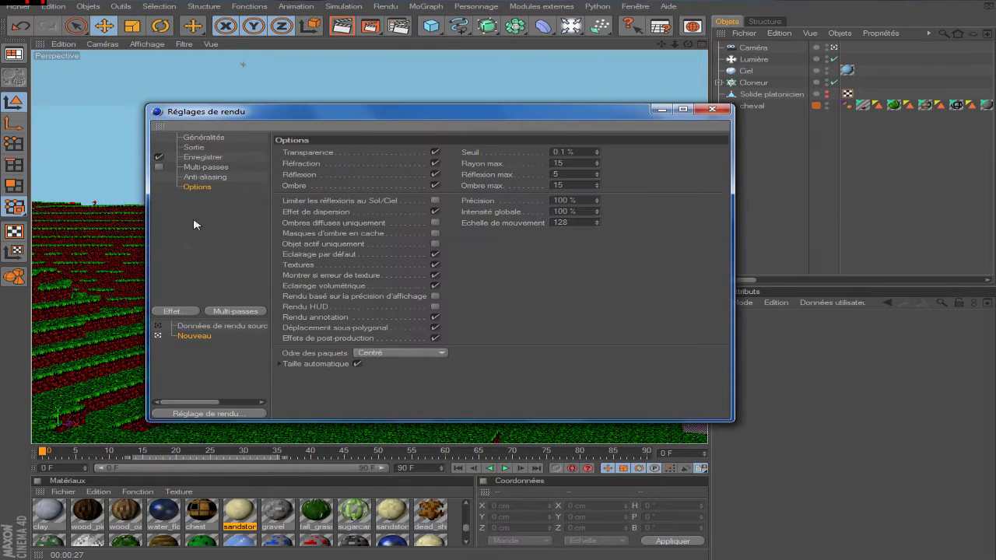
Add Occlusion ambiante and Illumination globale with irradiance cache samples and density set to Basse.
click(173, 311)
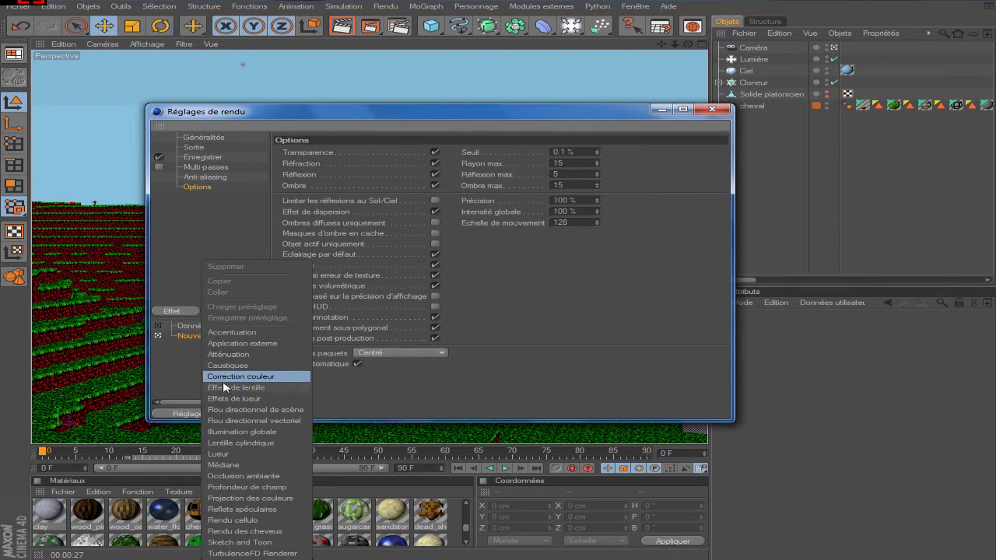
click(237, 475)
click(185, 312)
click(222, 442)
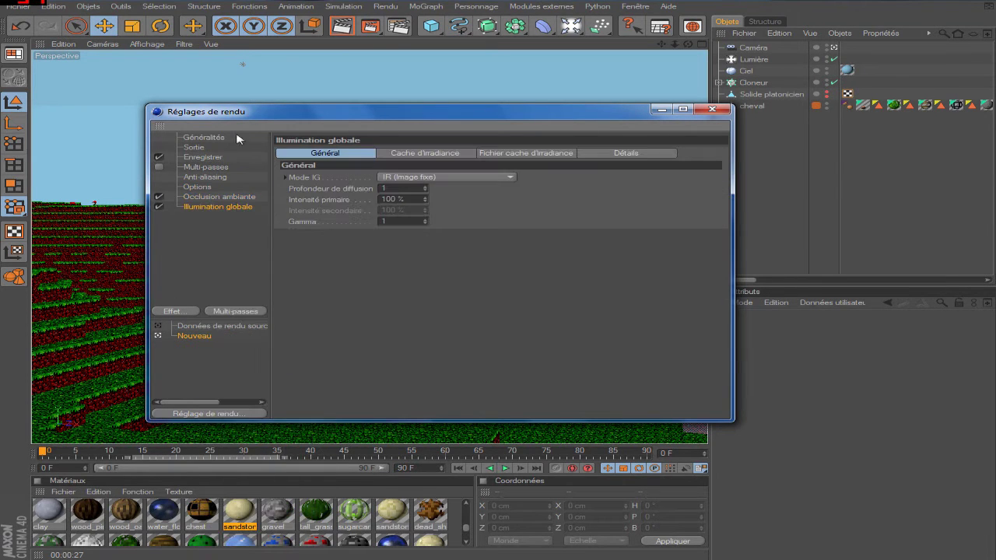
click(398, 158)
click(453, 177)
click(452, 195)
click(454, 188)
click(452, 225)
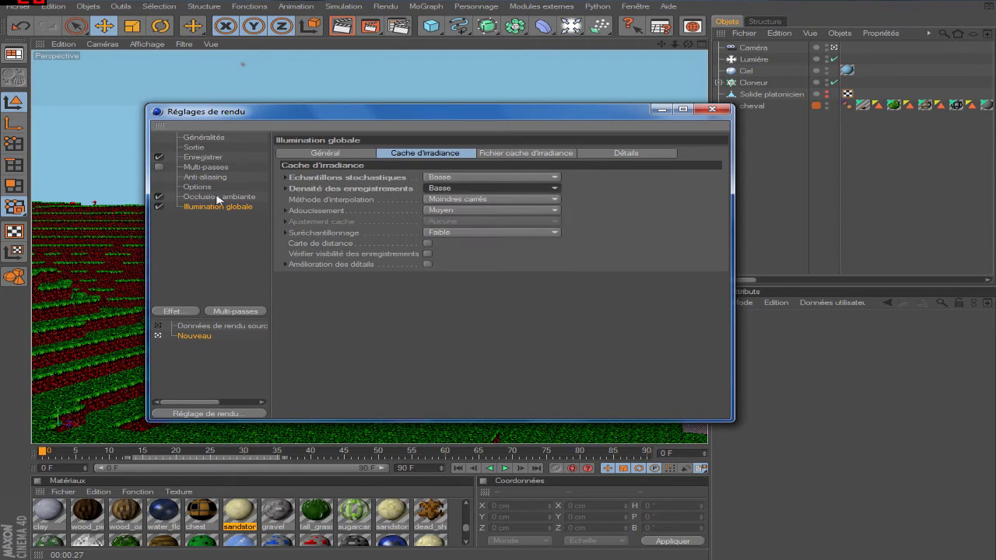
Make ambient occlusion evaluate transparency and add the Lueur glow effect.
click(219, 196)
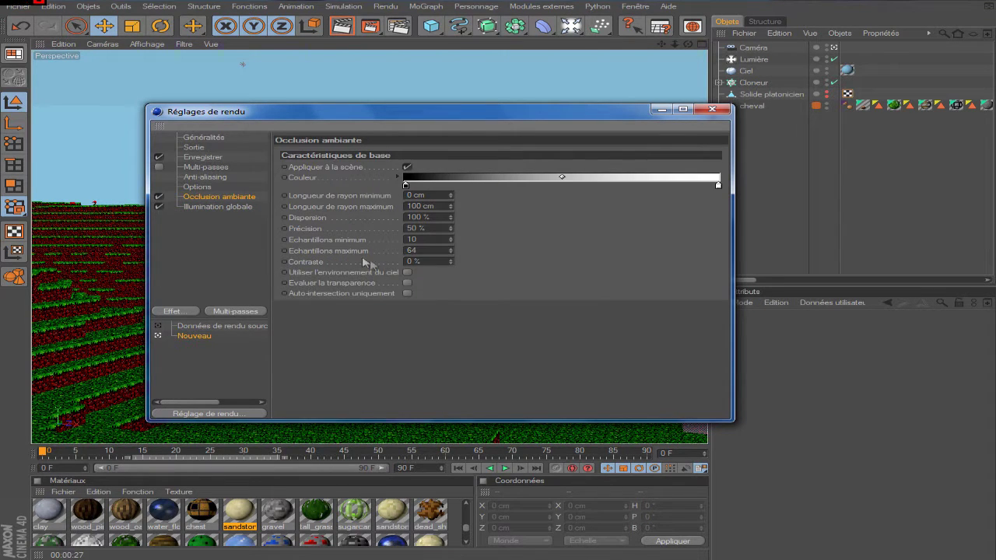
click(407, 283)
click(186, 311)
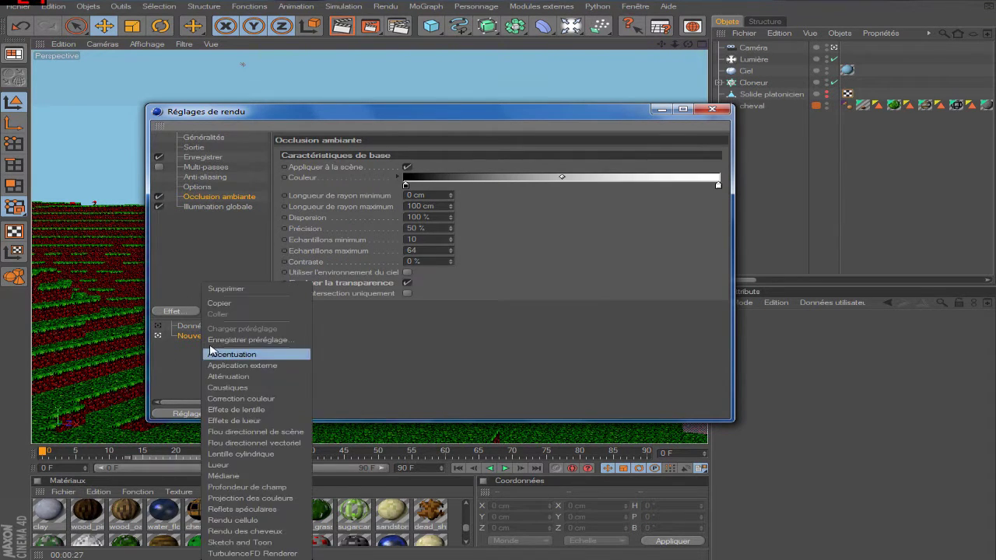
click(219, 464)
click(184, 314)
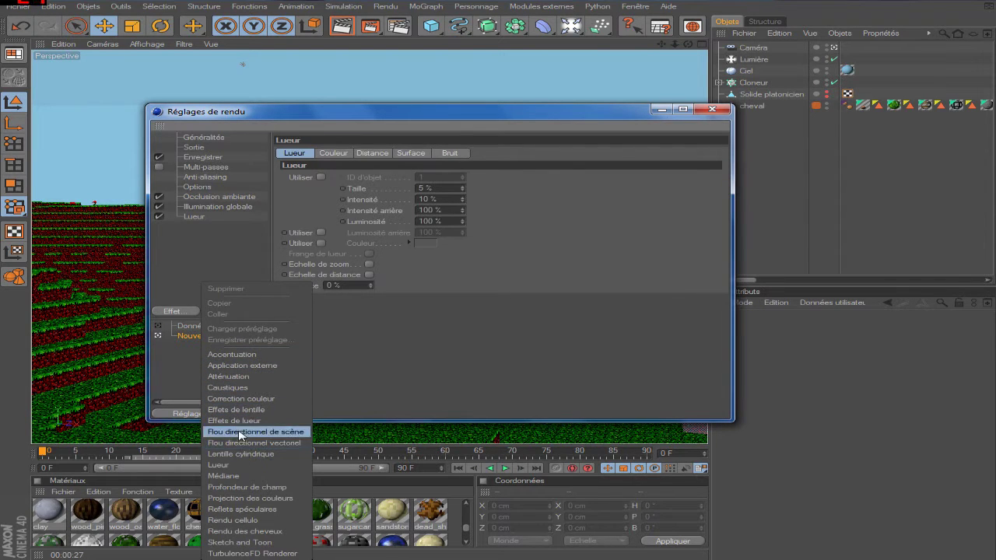
key(Escape)
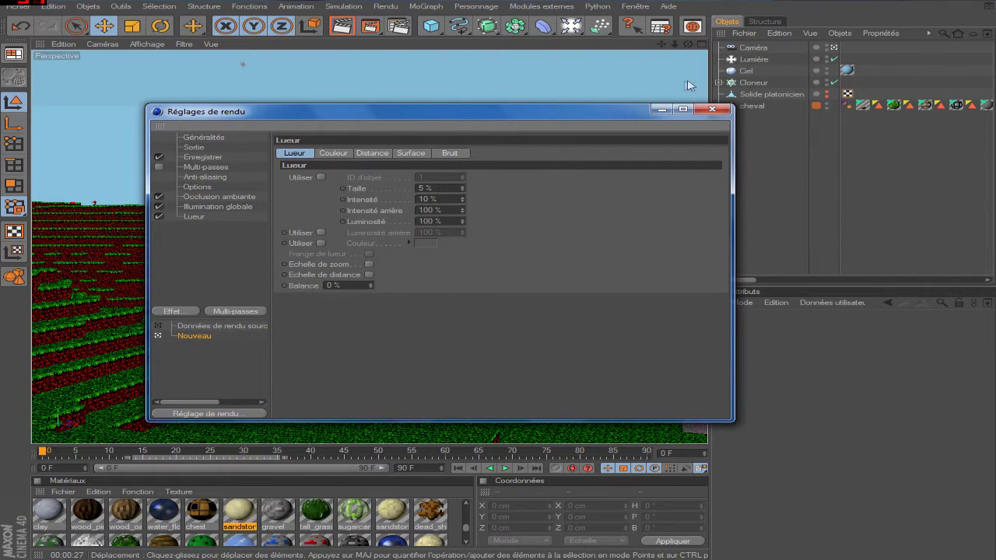
click(712, 109)
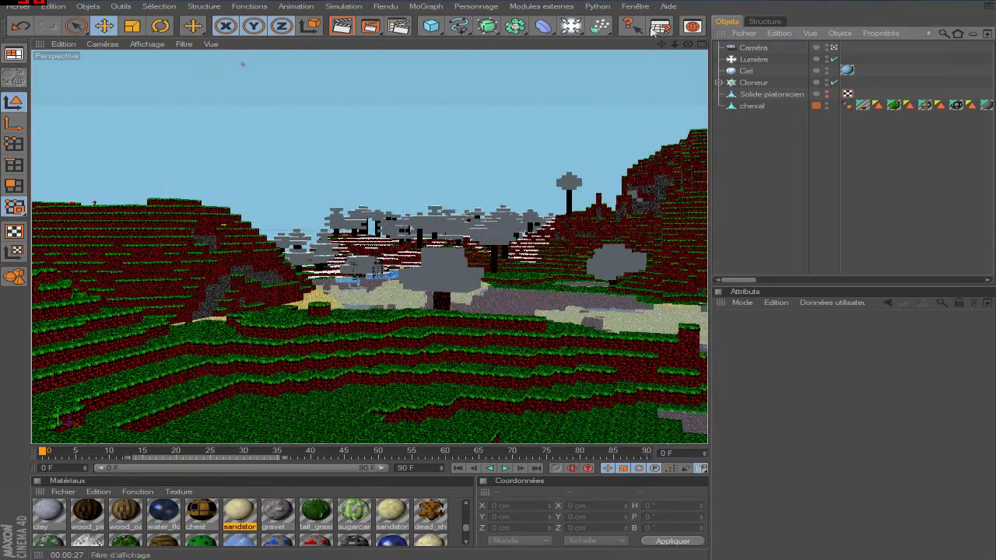
Dolly the view forward over the plateaus and render to the Picture Viewer.
alt+right_drag(369, 245, 370, 225)
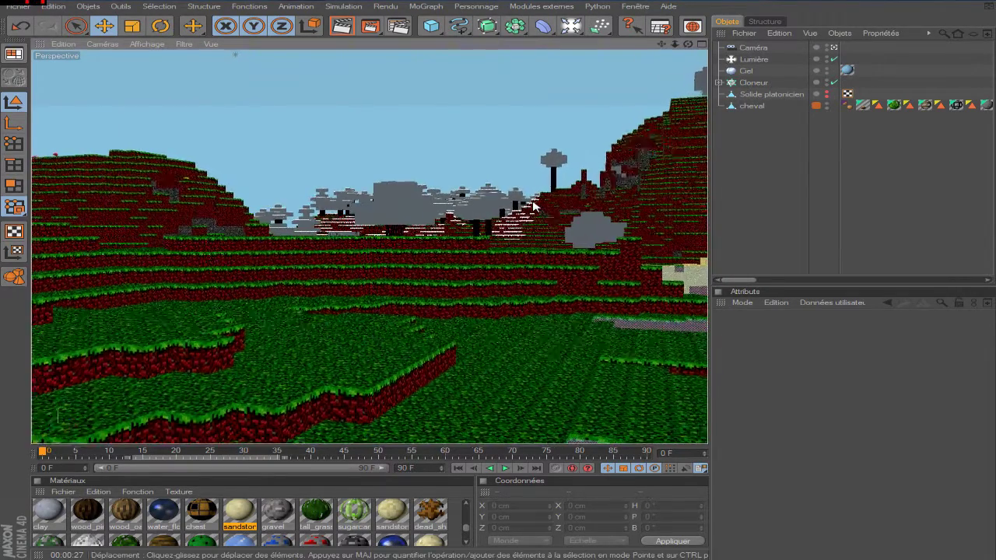
alt+right_drag(370, 226, 491, 70)
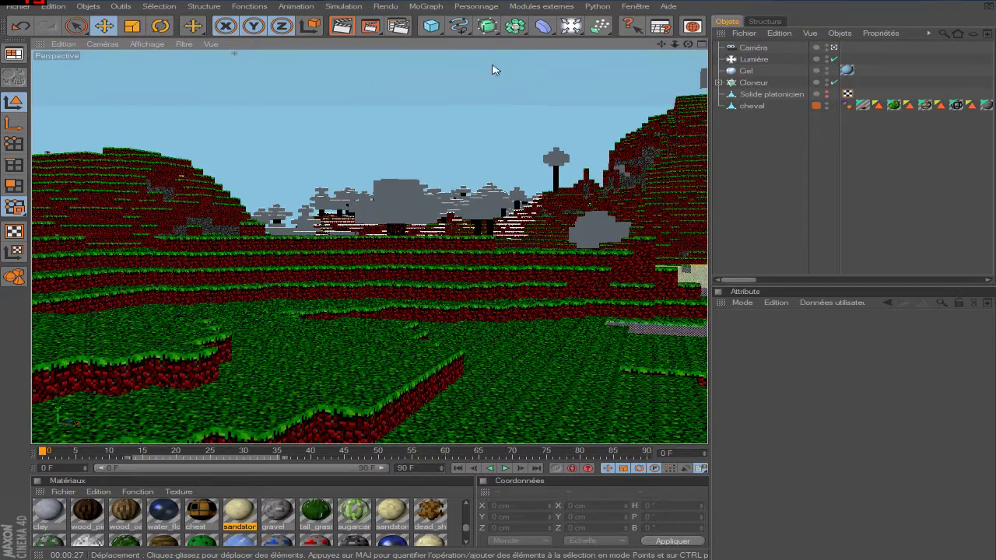
click(373, 29)
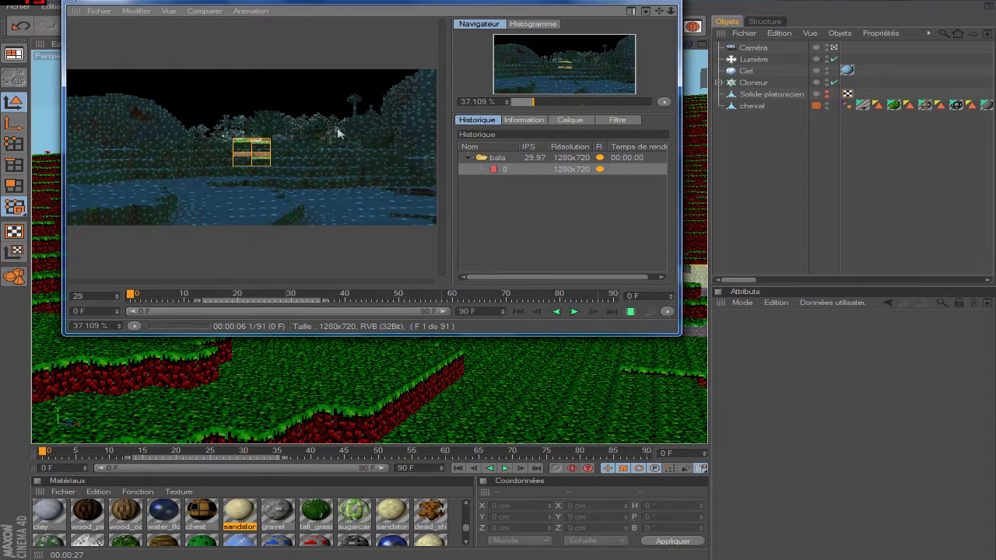
Maximize the Picture Viewer and restore it to watch frame 1 of 91 render.
drag(638, 2, 638, 2)
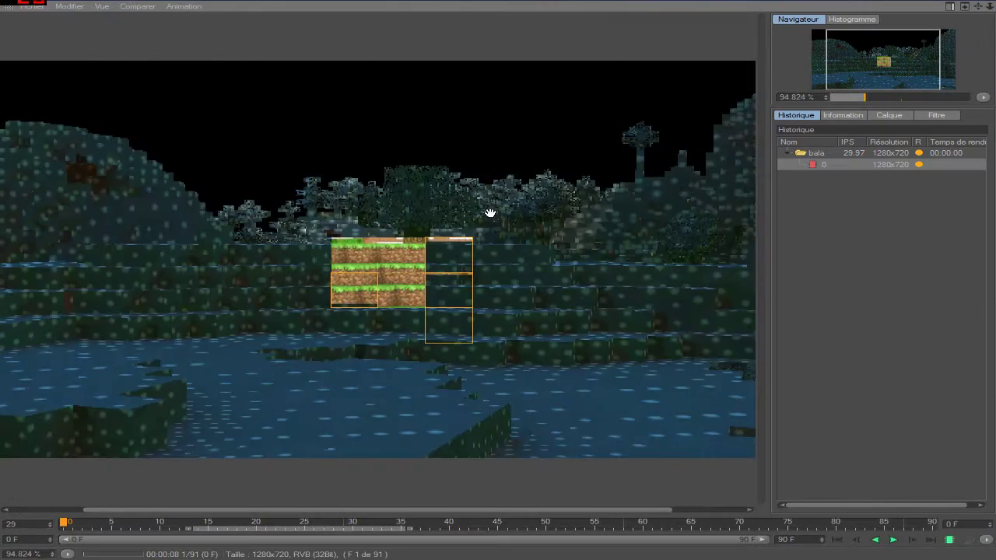
scroll(490, 217, down, 1)
scroll(489, 216, down, 1)
scroll(489, 216, up, 1)
scroll(489, 221, down, 1)
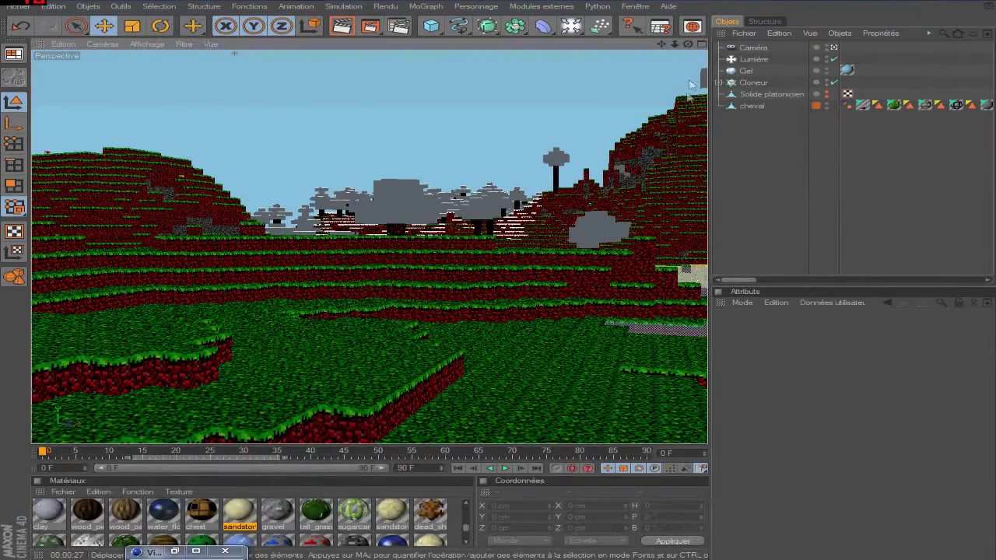
click(175, 551)
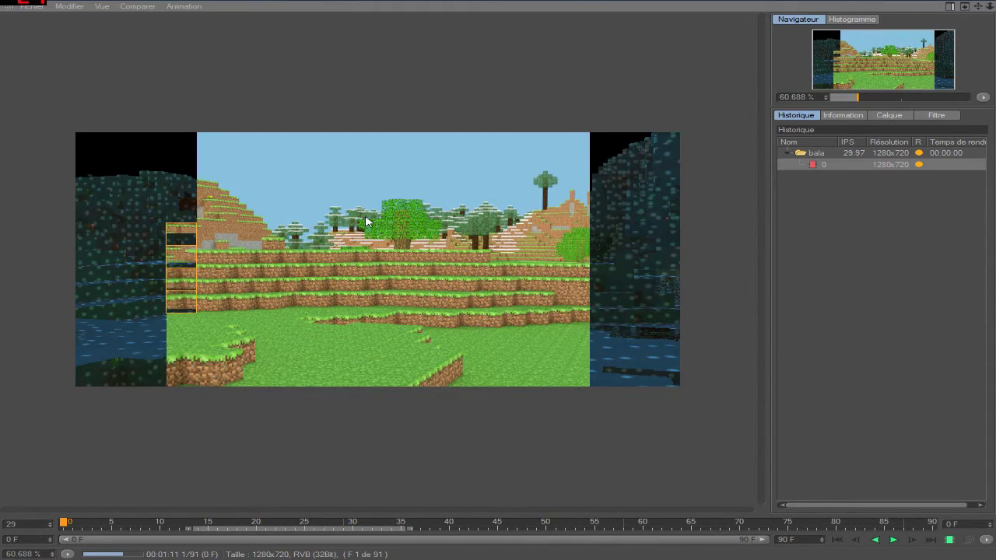
Zoom and pan around the finished frame 0 in the Picture Viewer while frame 2 renders.
scroll(364, 215, up, 2)
scroll(364, 215, up, 2)
scroll(365, 215, up, 2)
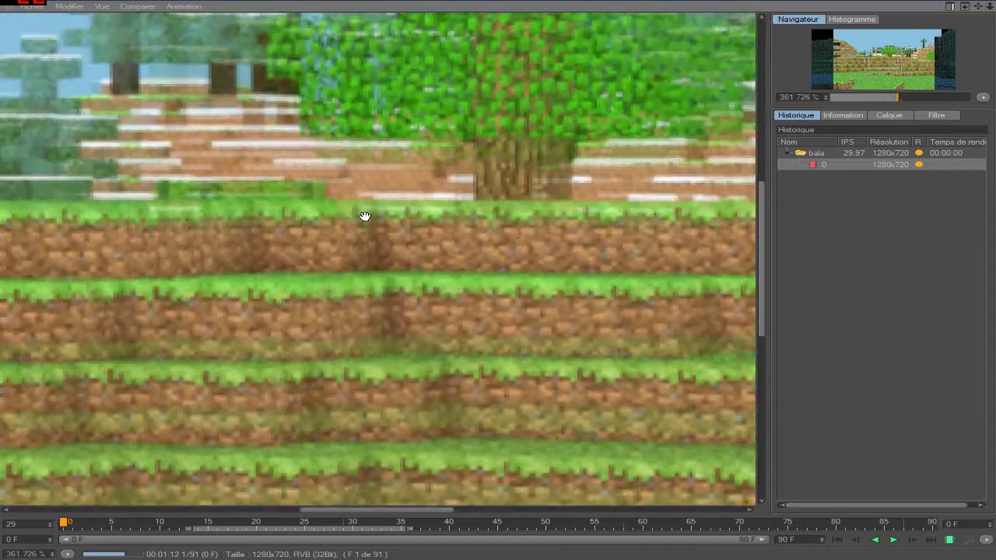
scroll(364, 216, down, 3)
scroll(364, 216, down, 1)
scroll(364, 216, down, 1)
scroll(365, 216, down, 2)
scroll(366, 218, up, 1)
scroll(366, 220, up, 1)
scroll(365, 222, down, 1)
scroll(365, 221, up, 2)
scroll(364, 222, down, 2)
scroll(364, 221, up, 1)
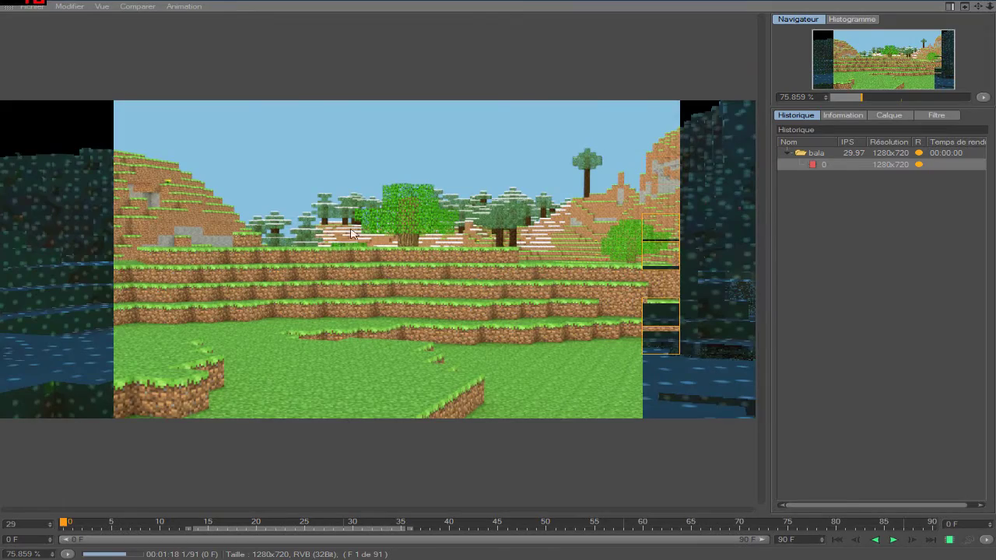
scroll(356, 288, up, 1)
scroll(349, 285, up, 1)
drag(349, 285, 635, 293)
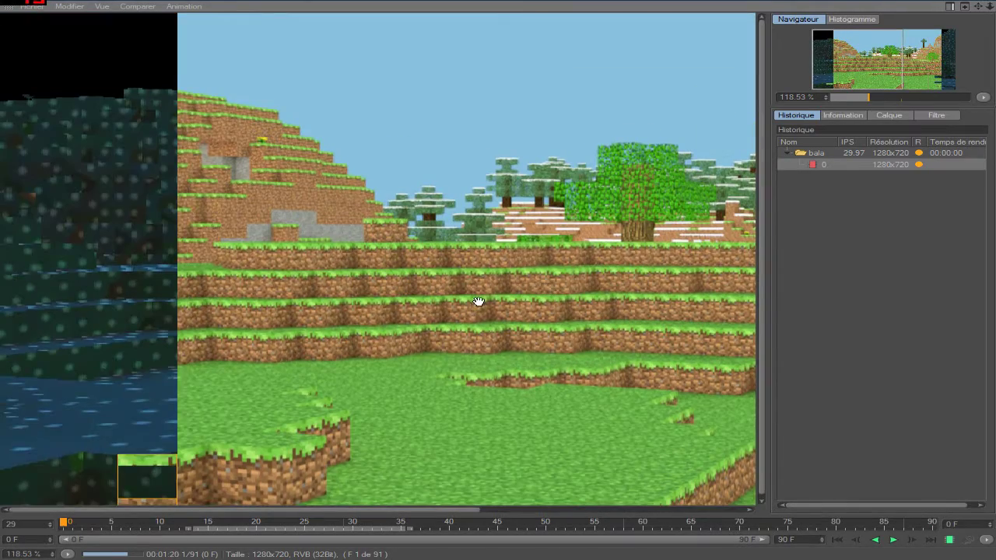
scroll(453, 301, down, 3)
scroll(454, 301, down, 1)
scroll(454, 301, up, 1)
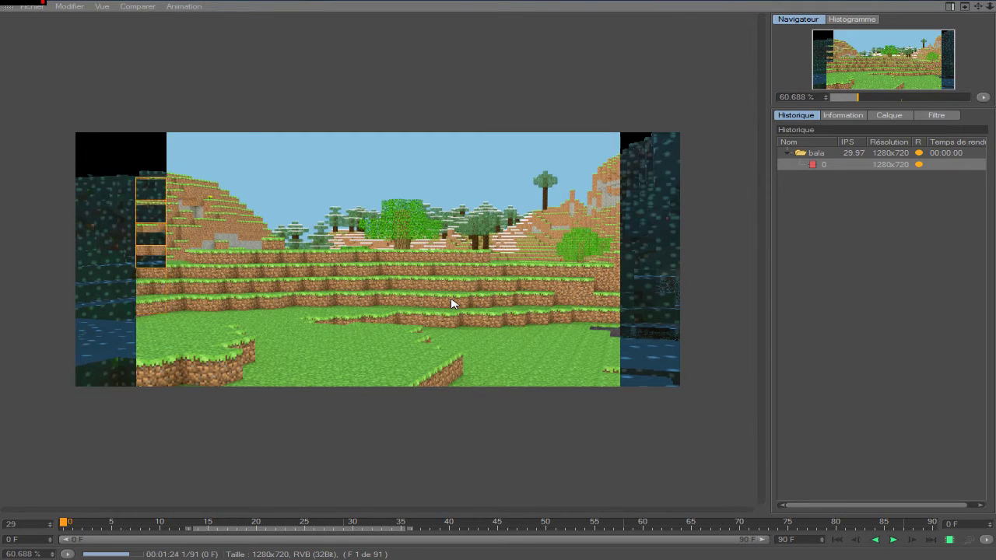
scroll(453, 304, up, 1)
scroll(454, 304, down, 1)
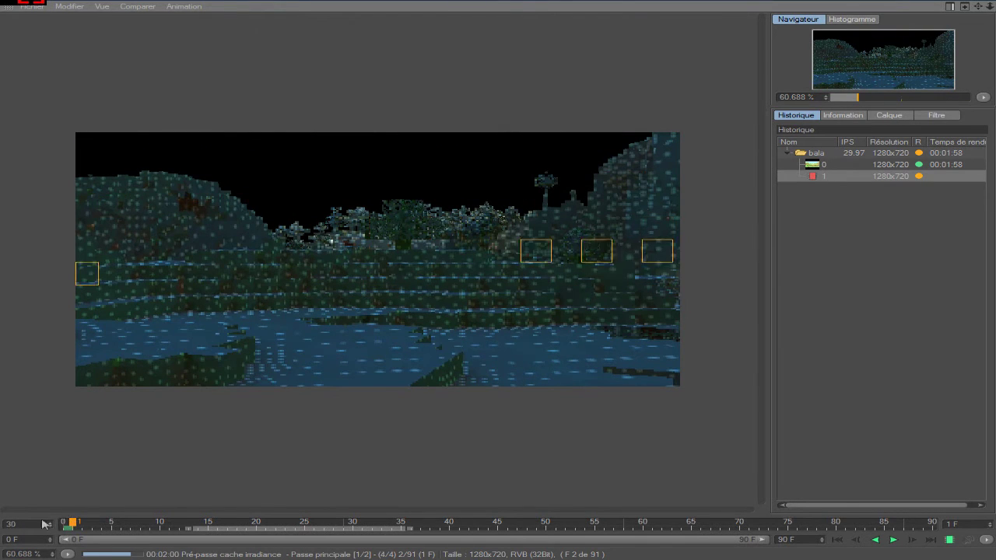
Inspect the finished frame 0 in the Picture Viewer, then stop and confirm cancelling the animation render.
drag(67, 521, 52, 526)
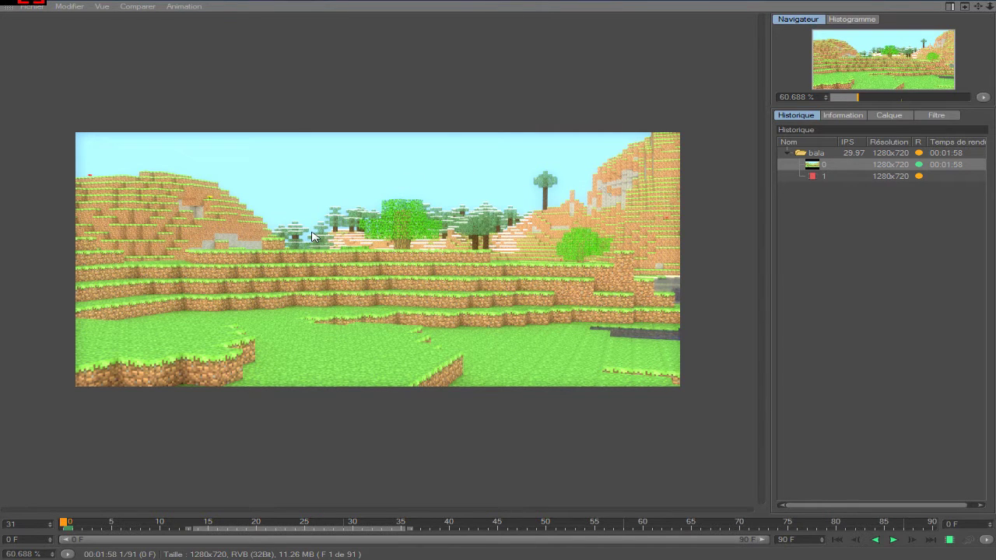
scroll(311, 237, up, 1)
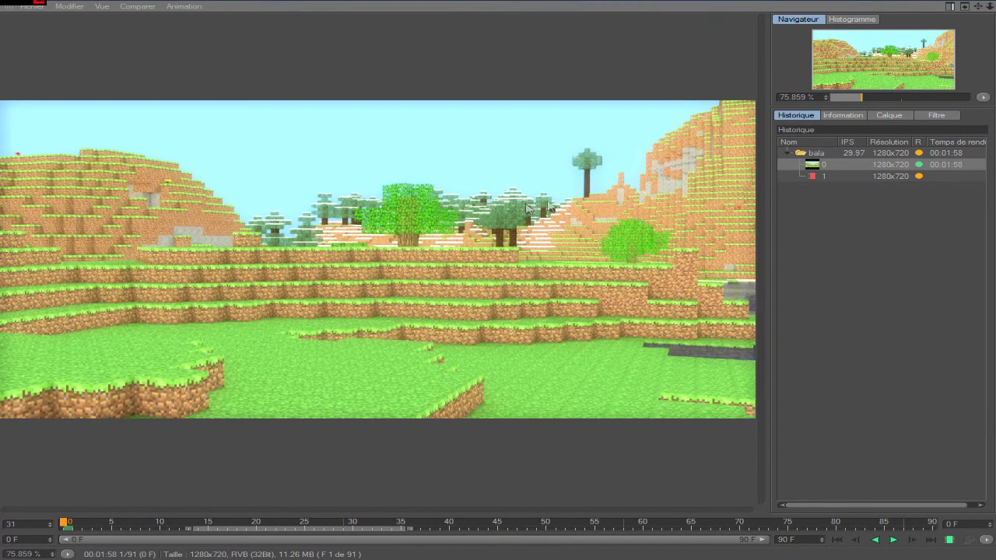
scroll(511, 204, down, 1)
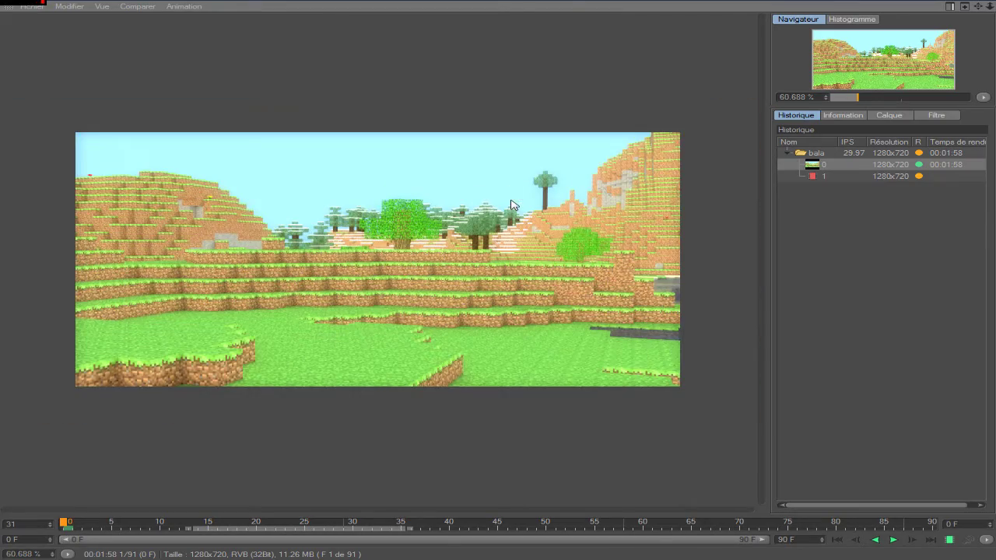
key(shift+r)
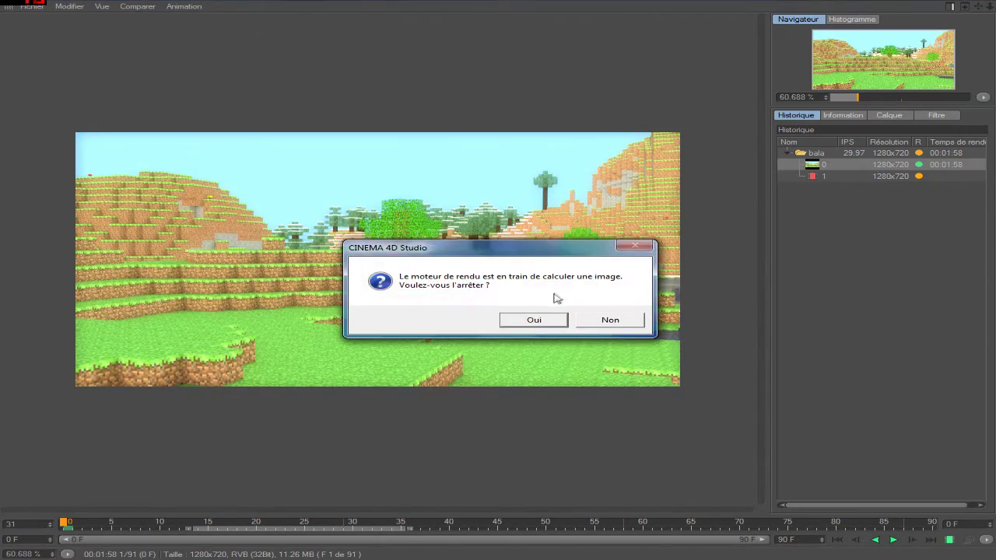
click(535, 320)
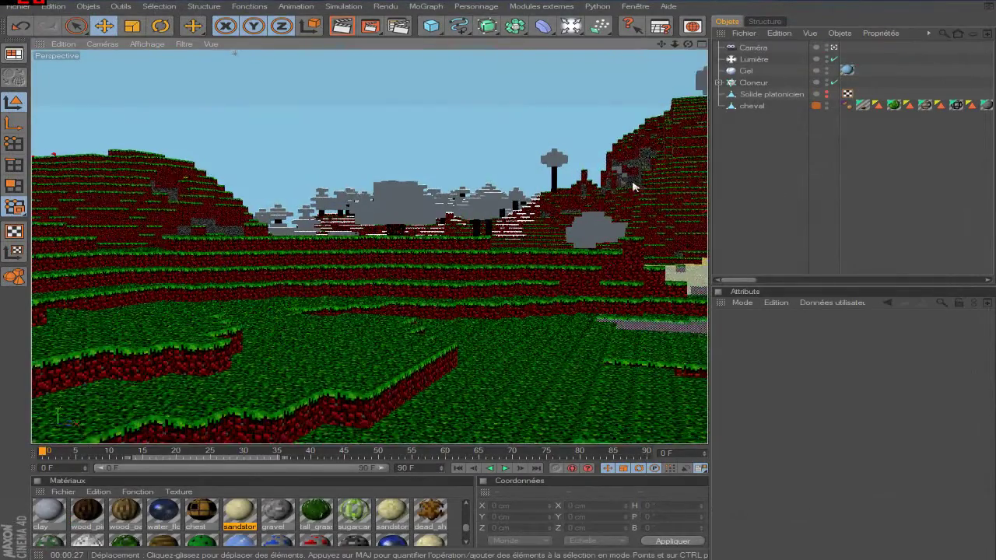
click(398, 25)
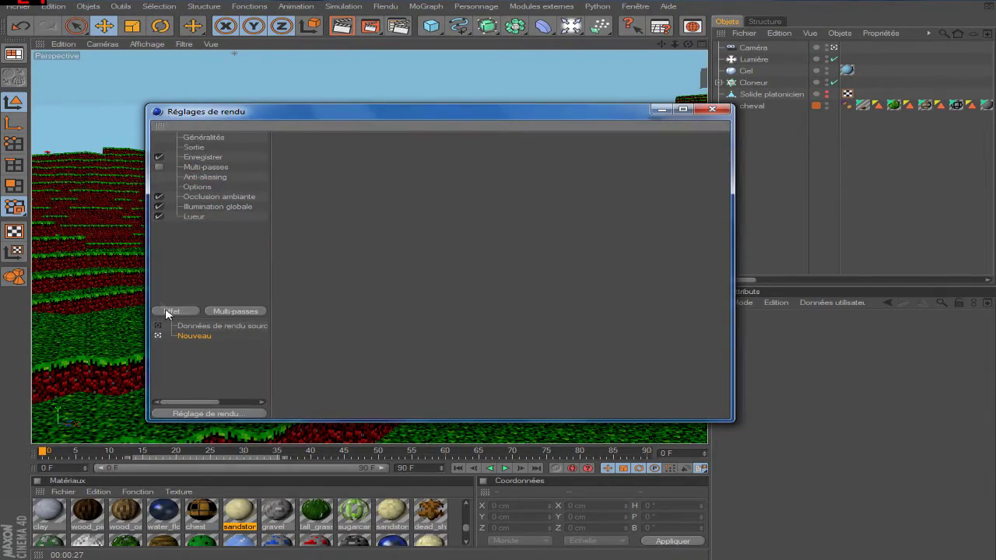
click(711, 110)
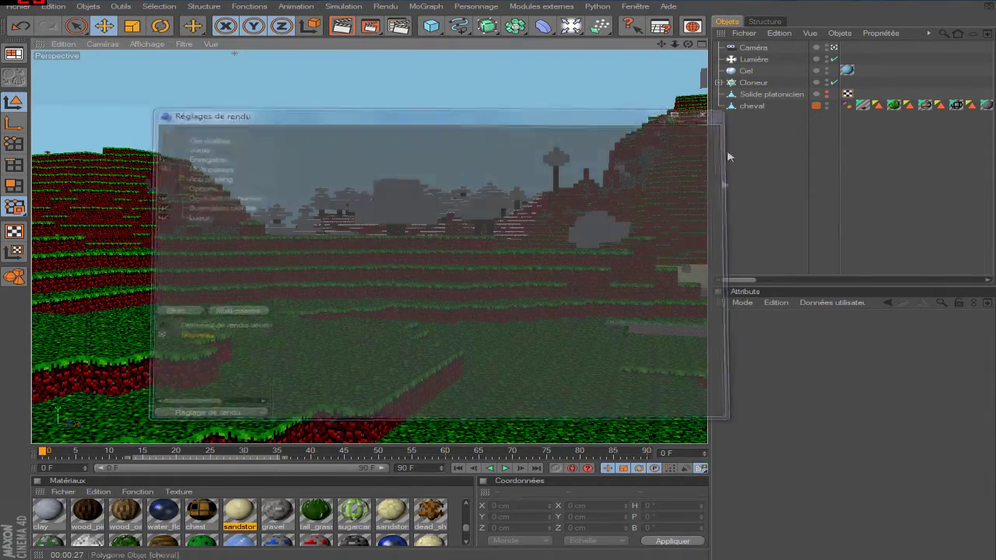